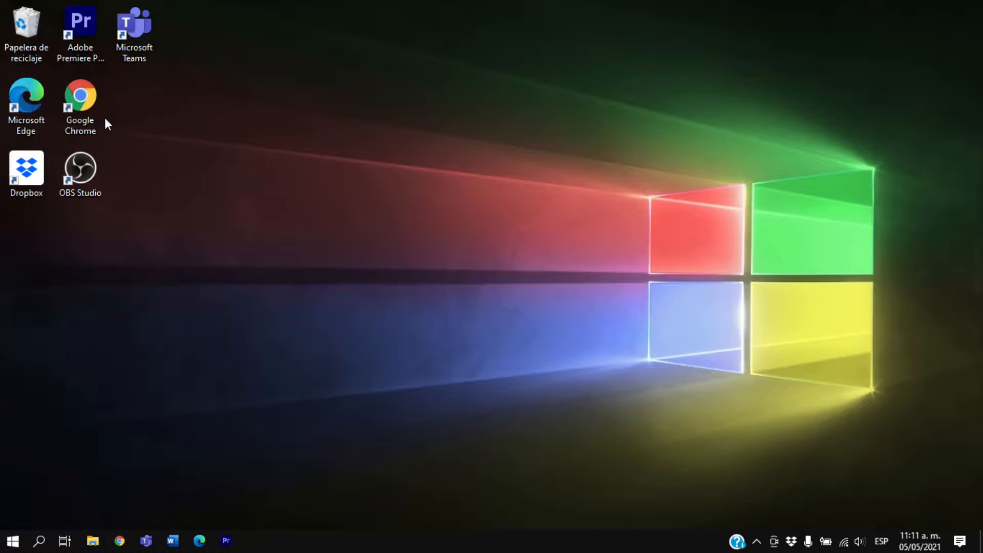
Launch Google Chrome, load voiceovermaker.io and dismiss the page translation prompt
double_click(90, 97)
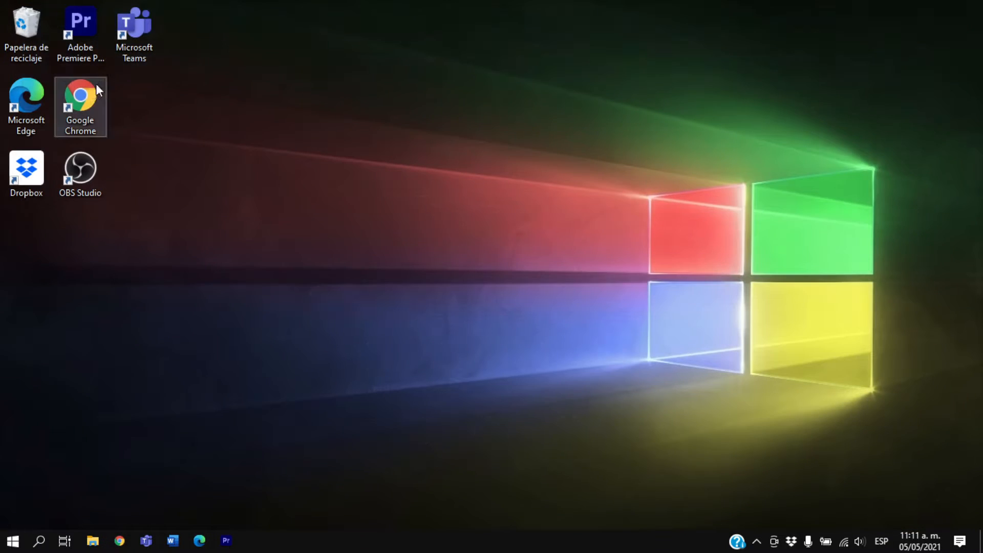
right_click(90, 93)
click(113, 102)
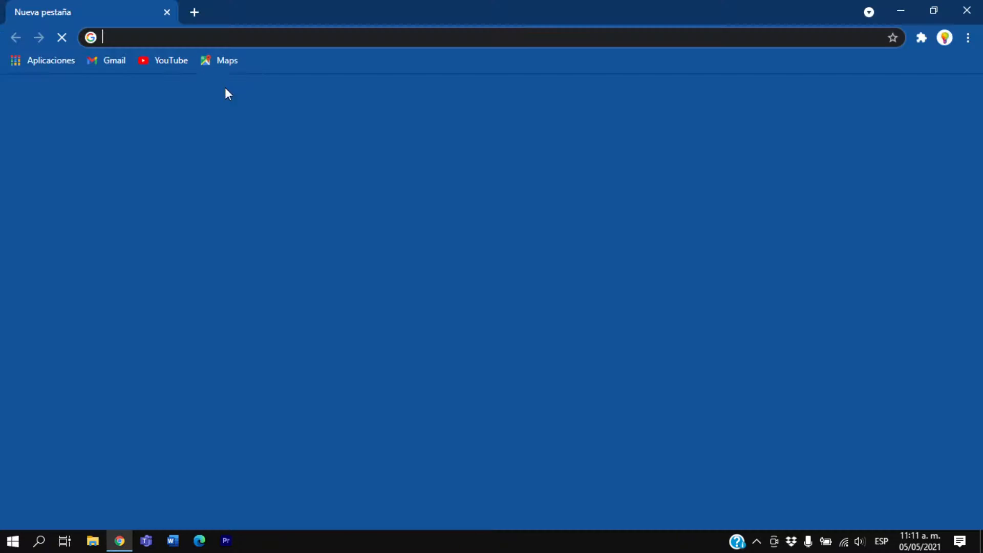
click(205, 37)
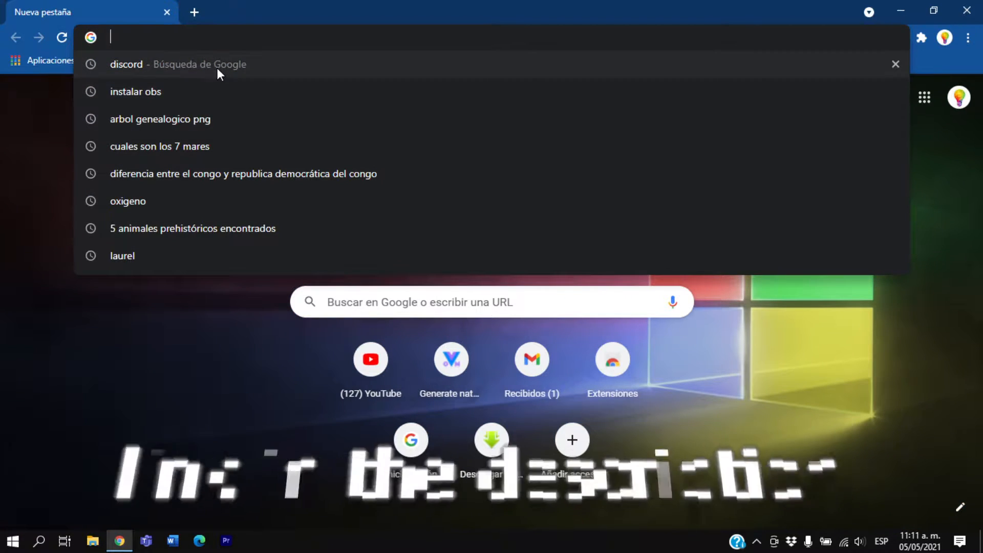
text(voiceo)
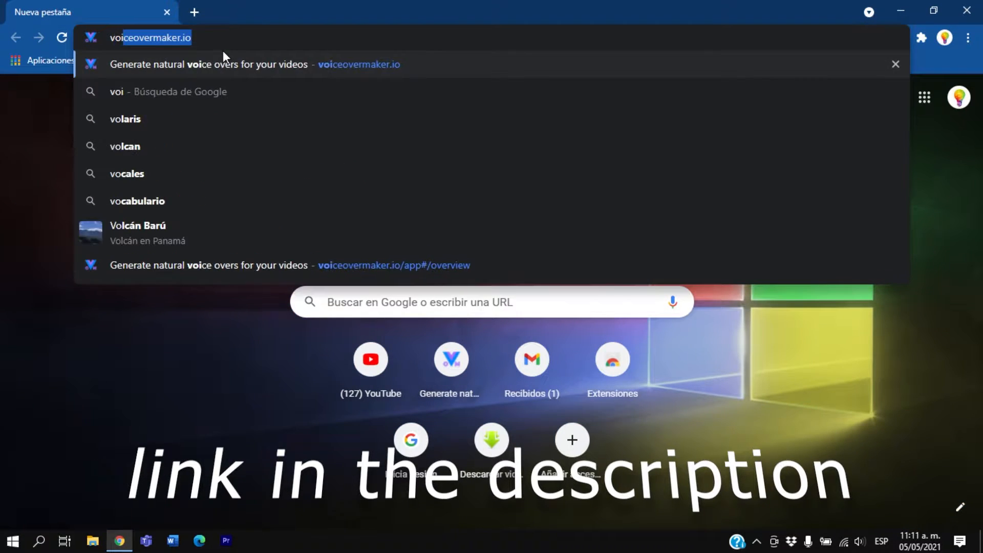
text(vermake)
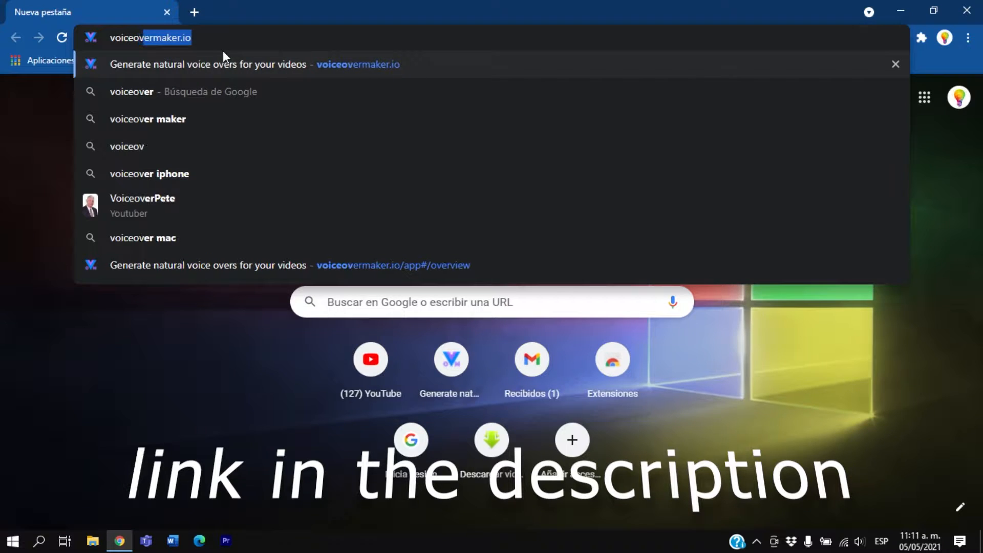
text(r.io)
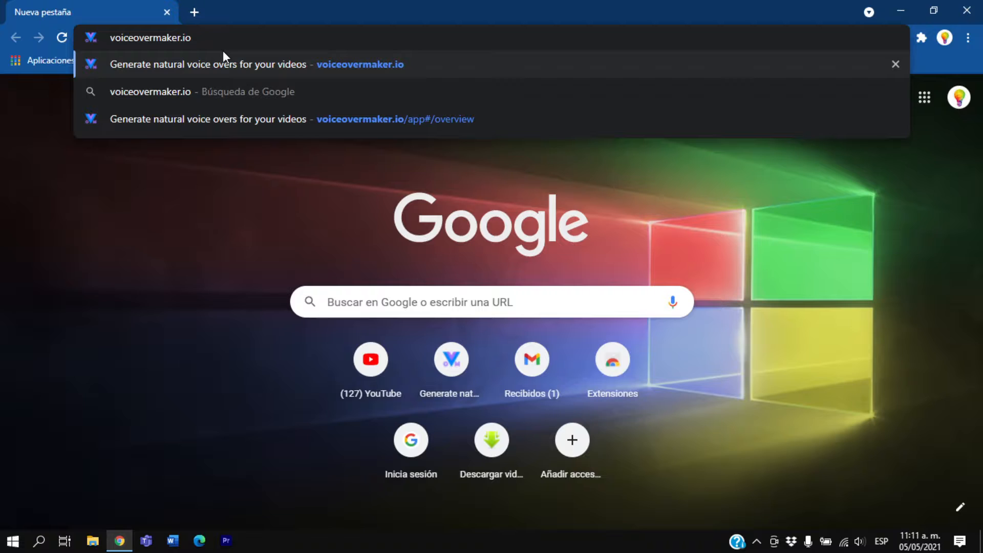
key(Return)
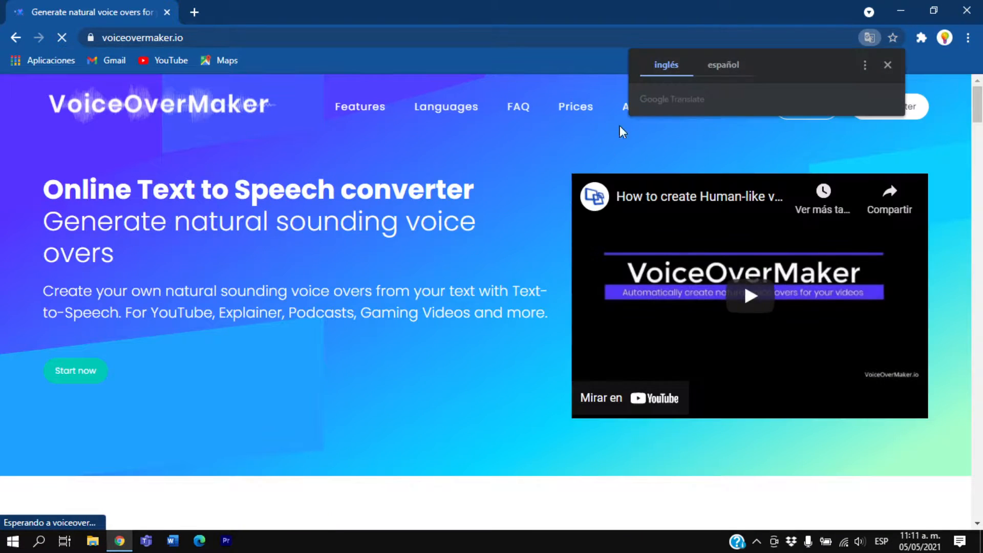
click(883, 65)
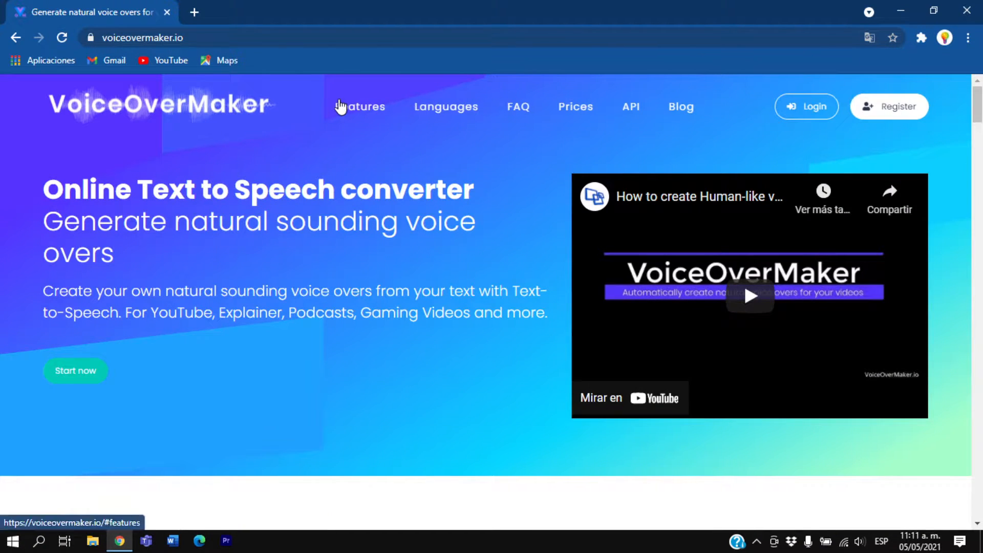
Go to the site's Features section and review the entries on YouTube videos, audio files and the screen recorder
click(340, 104)
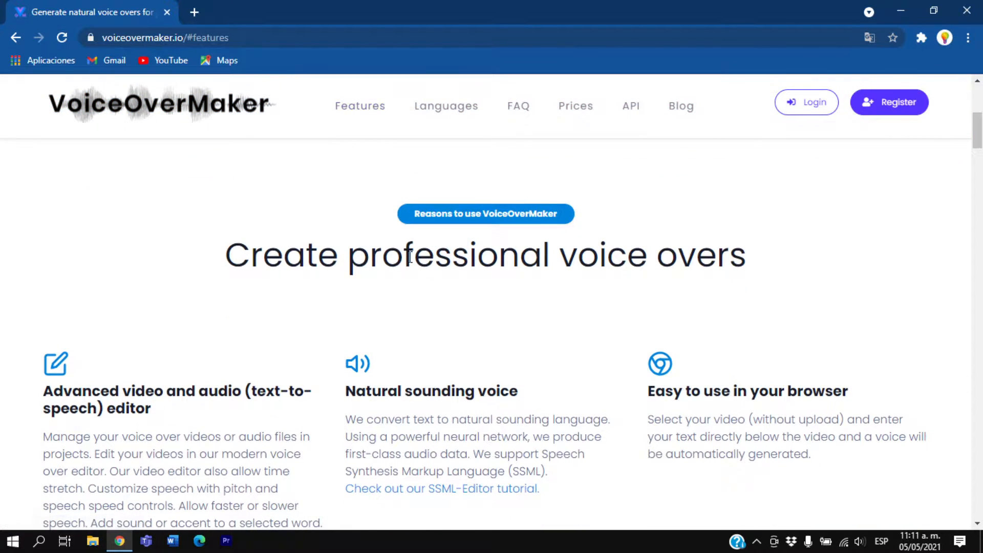
scroll(402, 329, down, 10)
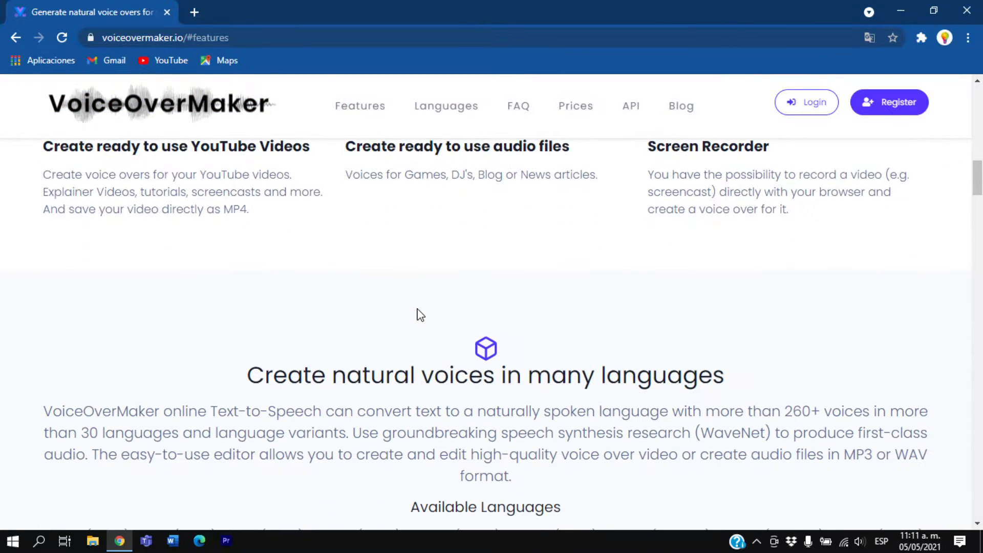
scroll(419, 311, down, 4)
scroll(429, 275, up, 6)
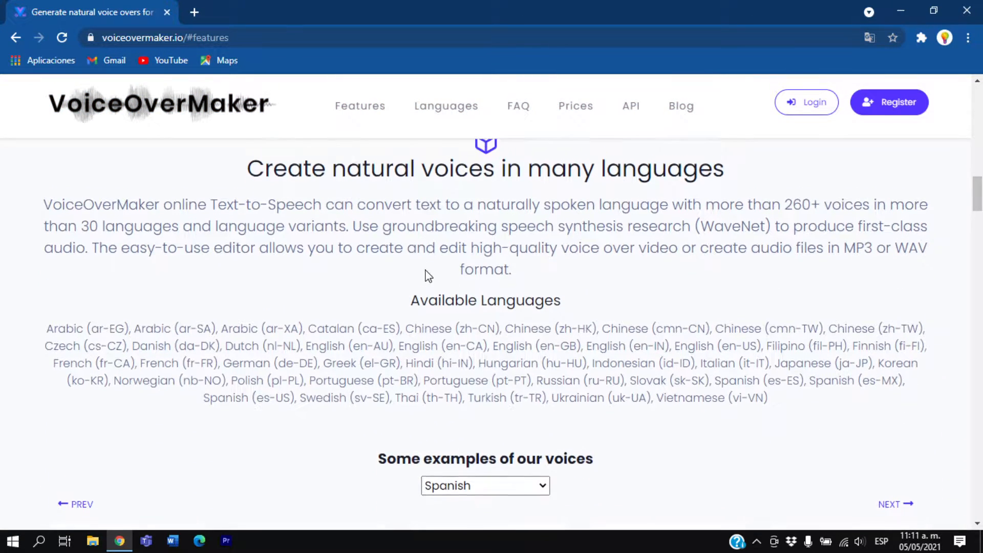
scroll(428, 275, up, 2)
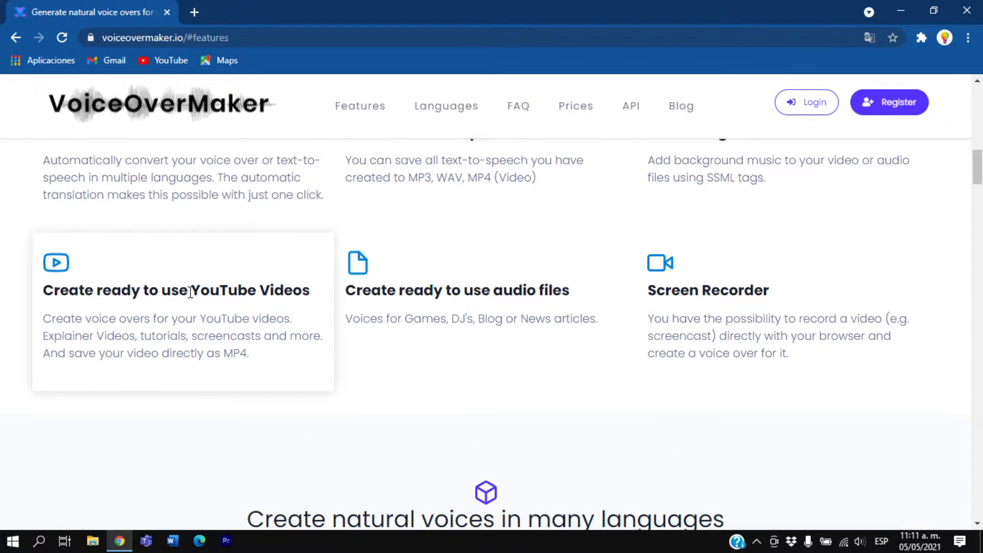
drag(190, 292, 259, 292)
click(374, 308)
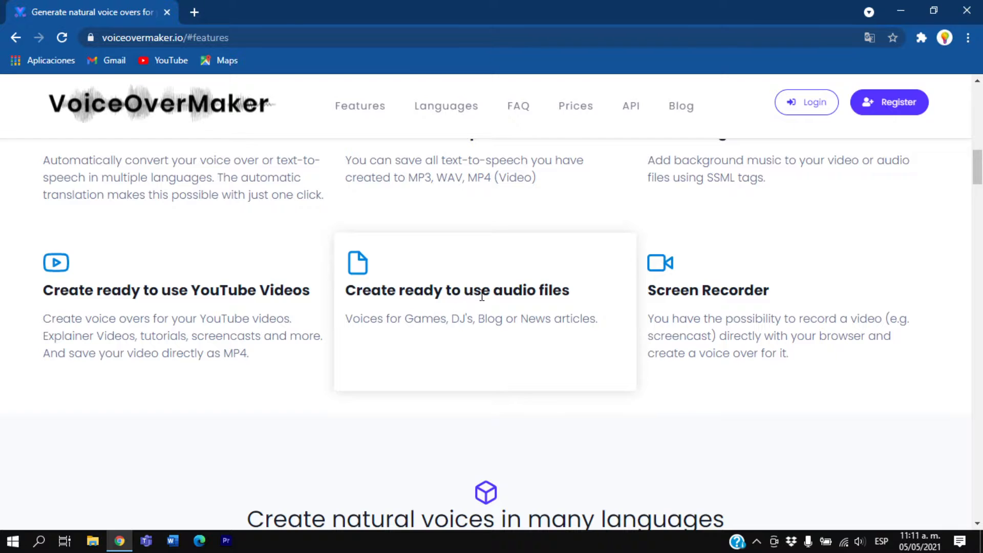
drag(495, 294, 572, 291)
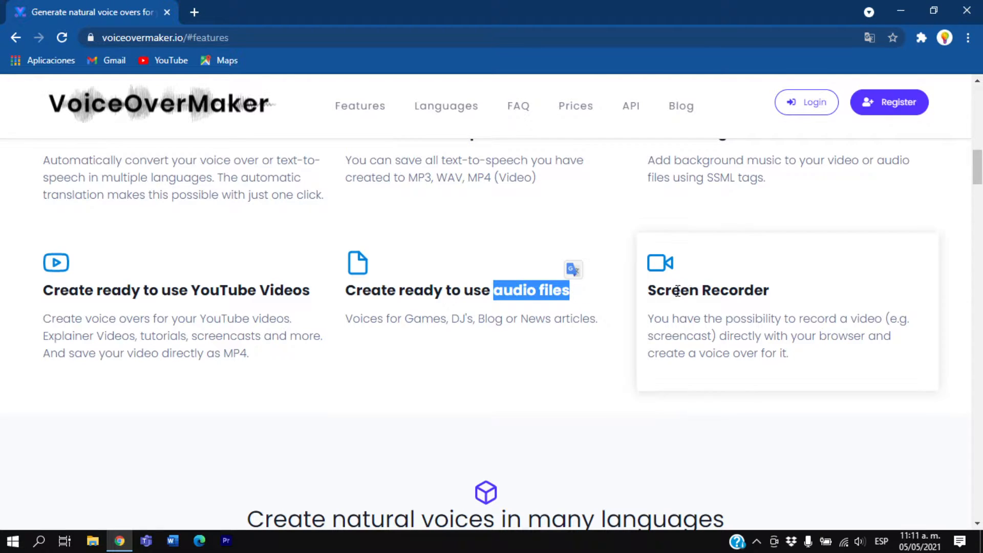
drag(644, 293, 769, 295)
Review the feature entries on background music, text-to-speech conversion formats and automatic translation
scroll(737, 313, up, 3)
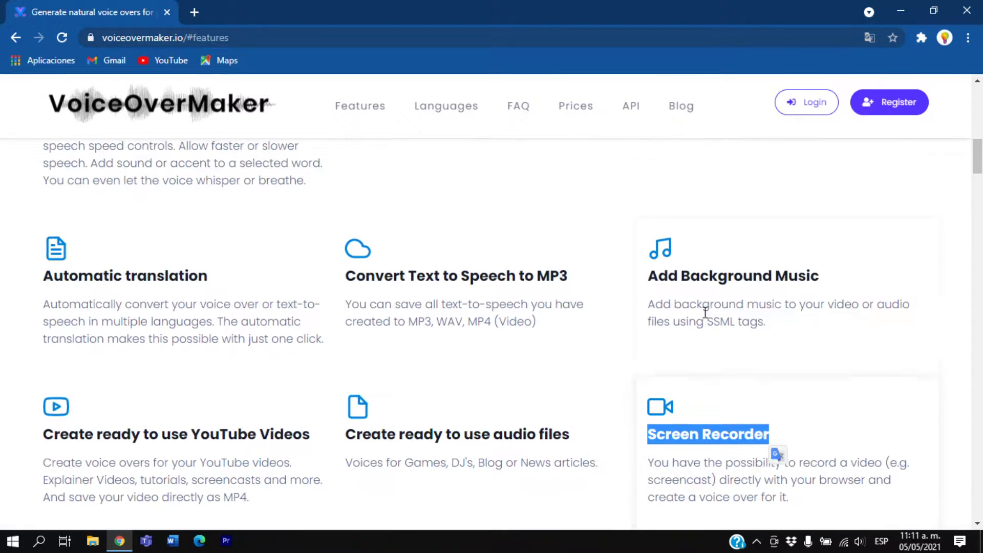
drag(684, 280, 819, 277)
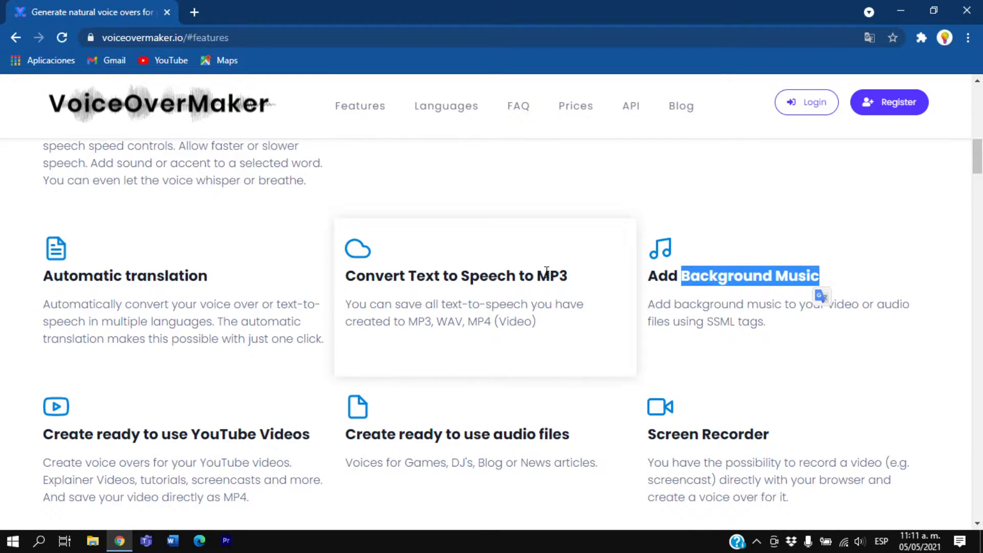
drag(538, 275, 584, 279)
click(429, 322)
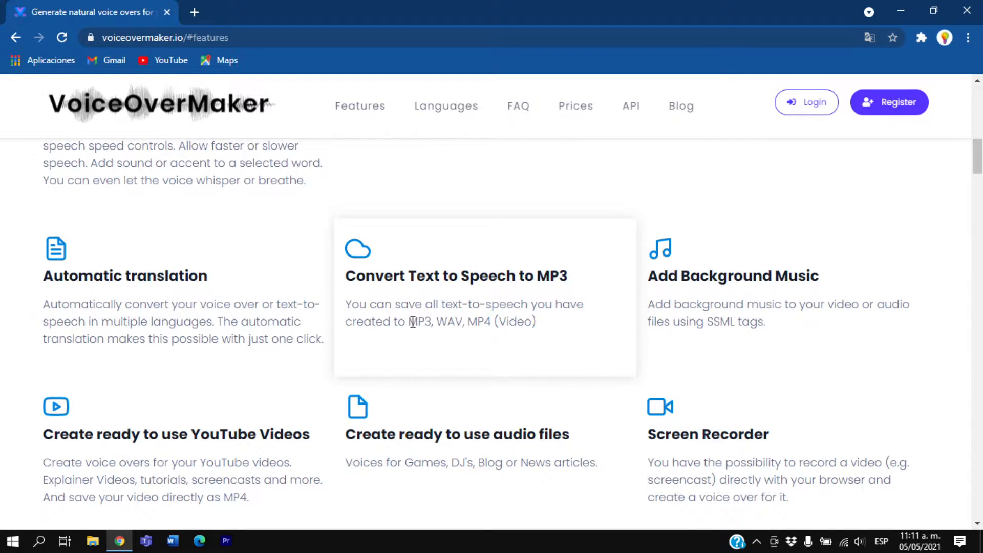
drag(413, 321, 538, 322)
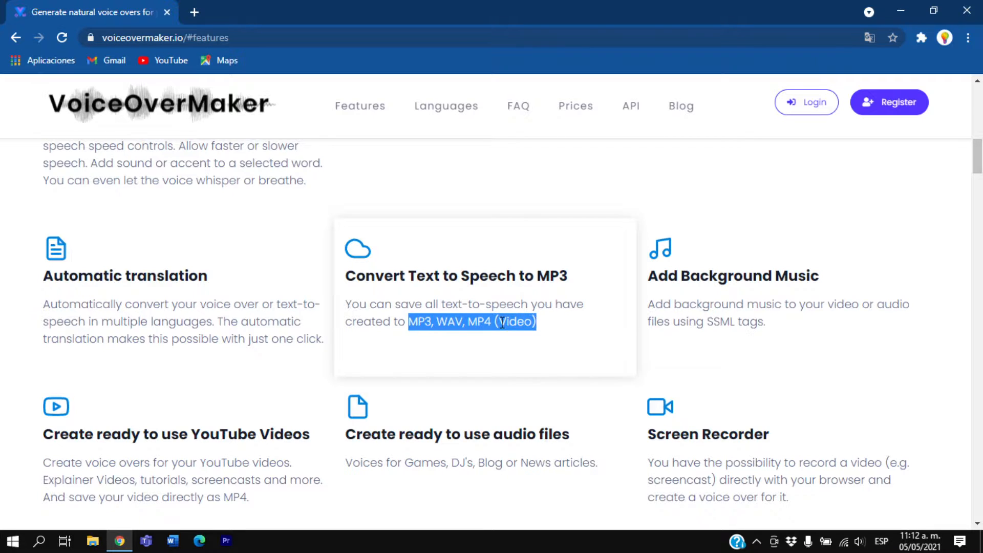
click(502, 322)
drag(131, 279, 208, 285)
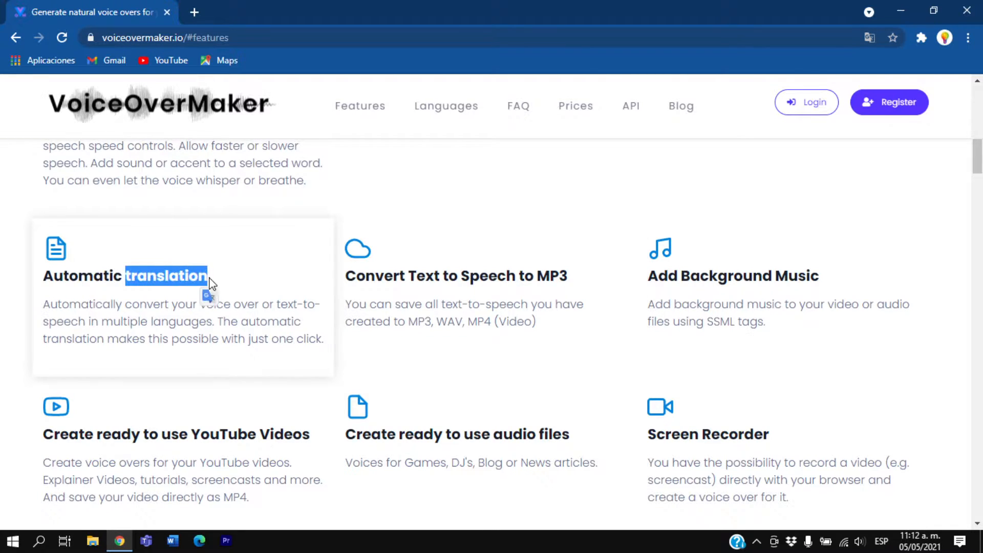
click(131, 280)
Review the feature entries on the text-to-speech editor, natural sounding voice and browser use
scroll(135, 281, up, 4)
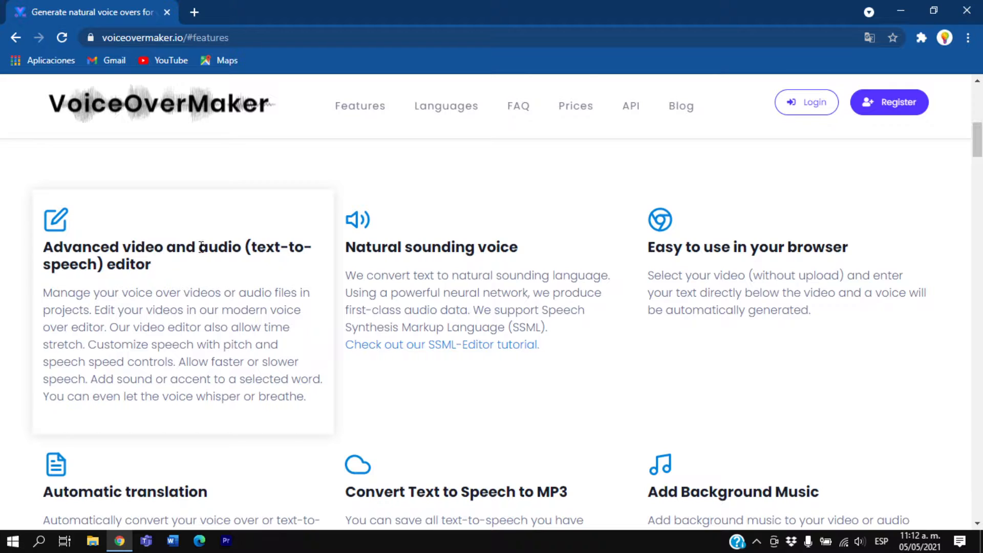
drag(251, 252, 104, 265)
click(409, 253)
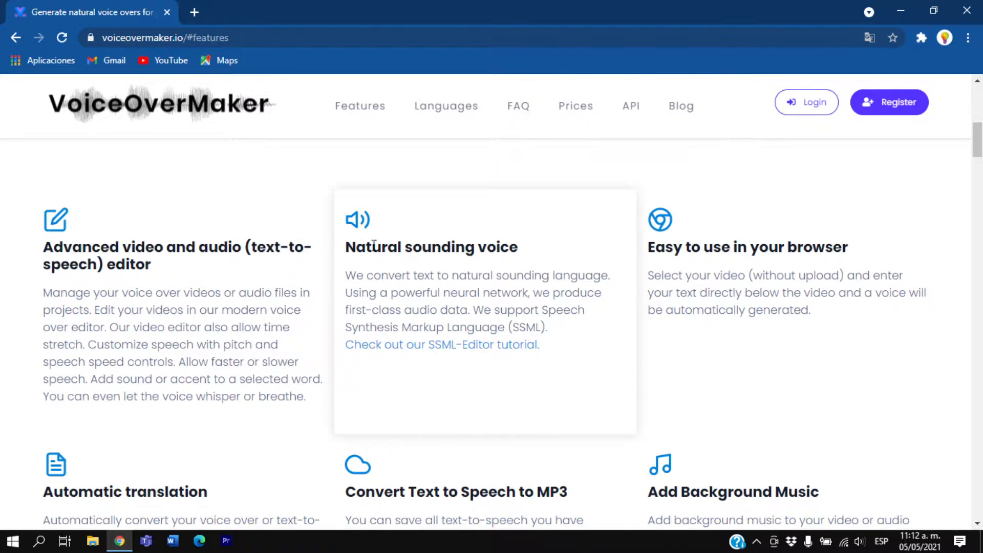
drag(348, 243, 405, 249)
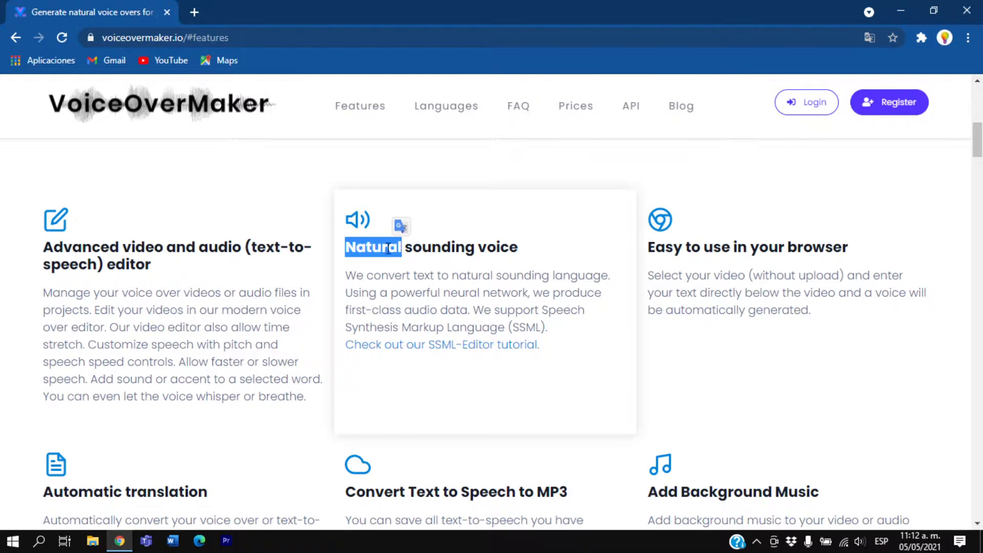
click(377, 251)
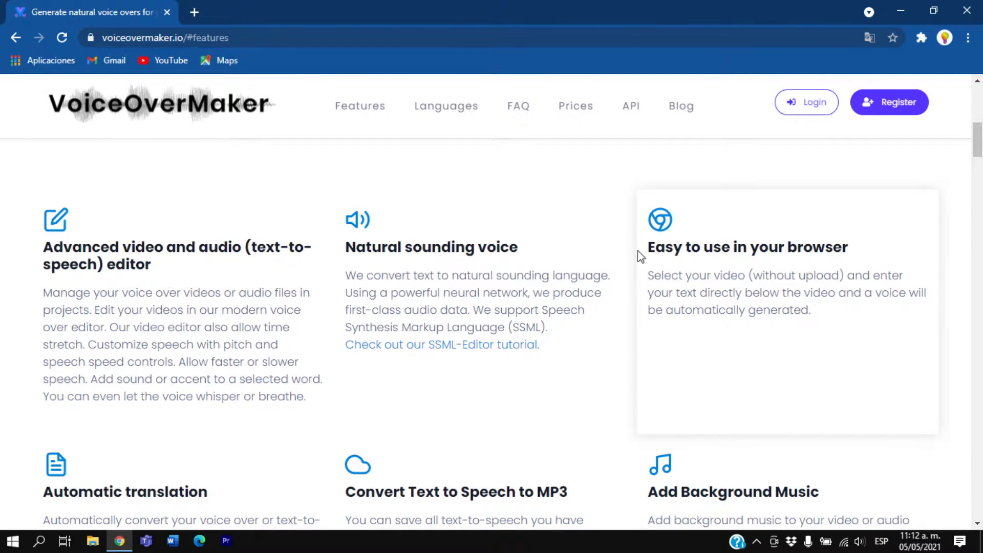
drag(648, 251, 851, 249)
click(784, 261)
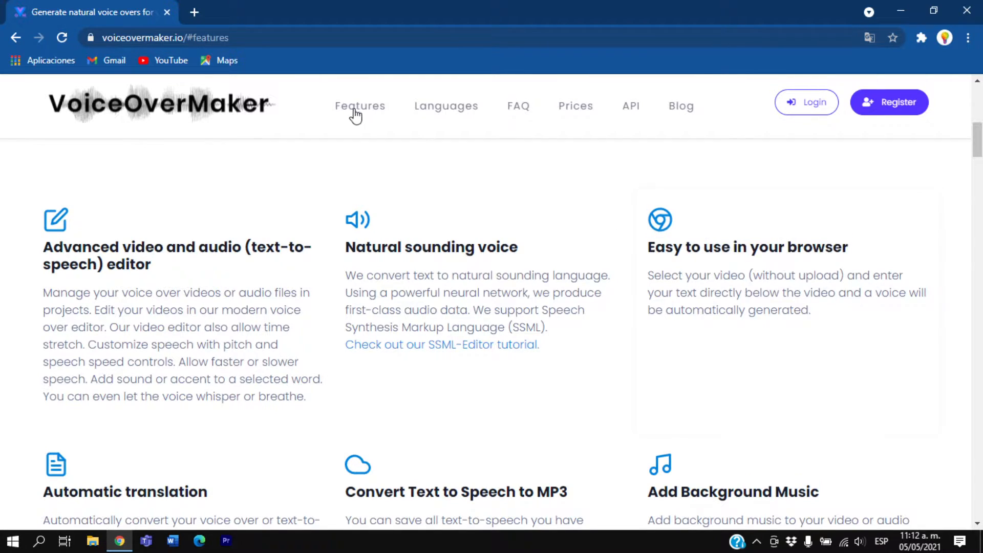
Look over the Languages and FAQ sections and play the Spanish (es-ES, Female) example voice
click(447, 118)
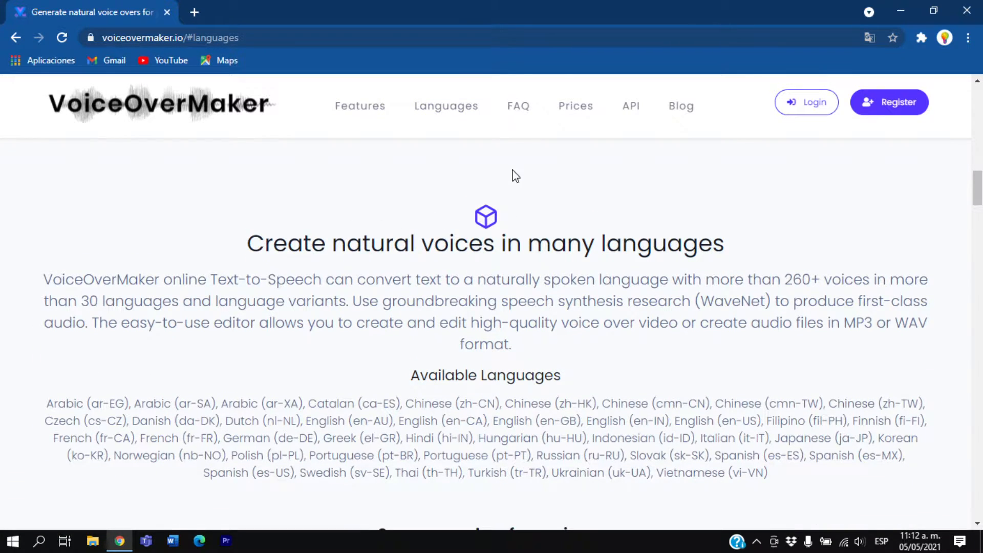
click(521, 113)
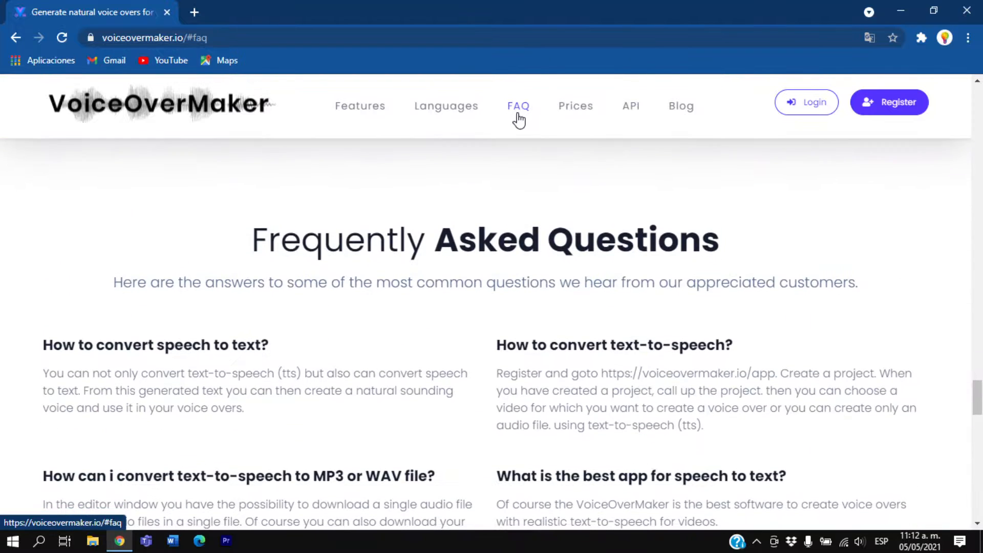
click(445, 112)
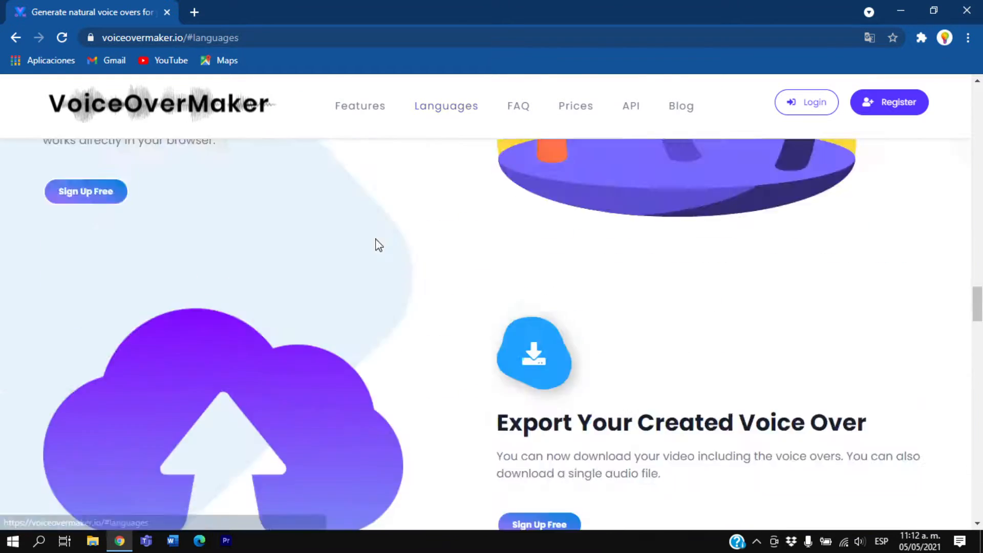
scroll(343, 291, down, 7)
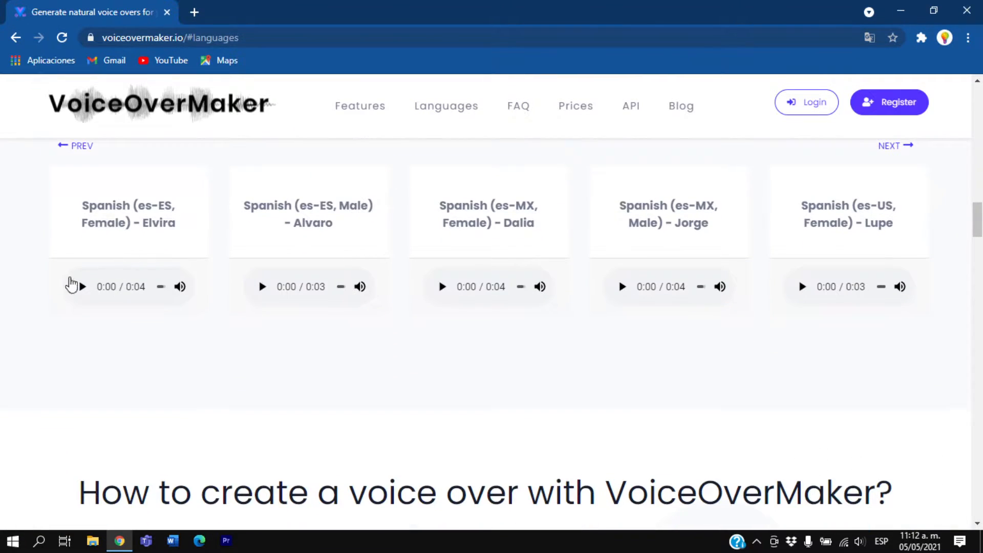
click(73, 288)
scroll(169, 340, up, 1)
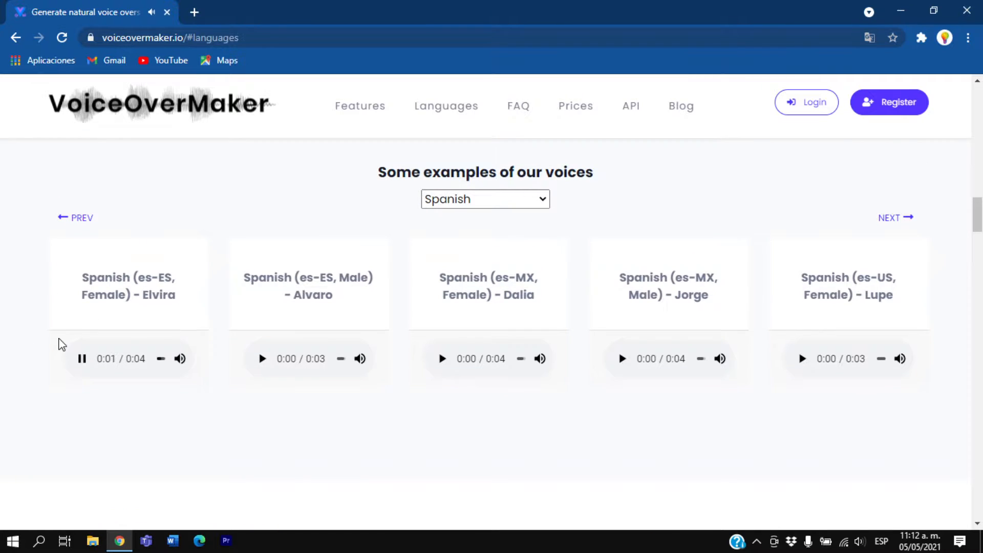
Switch the example voices to English and play several samples, including English (en-AU, Male) D and B
scroll(234, 328, up, 1)
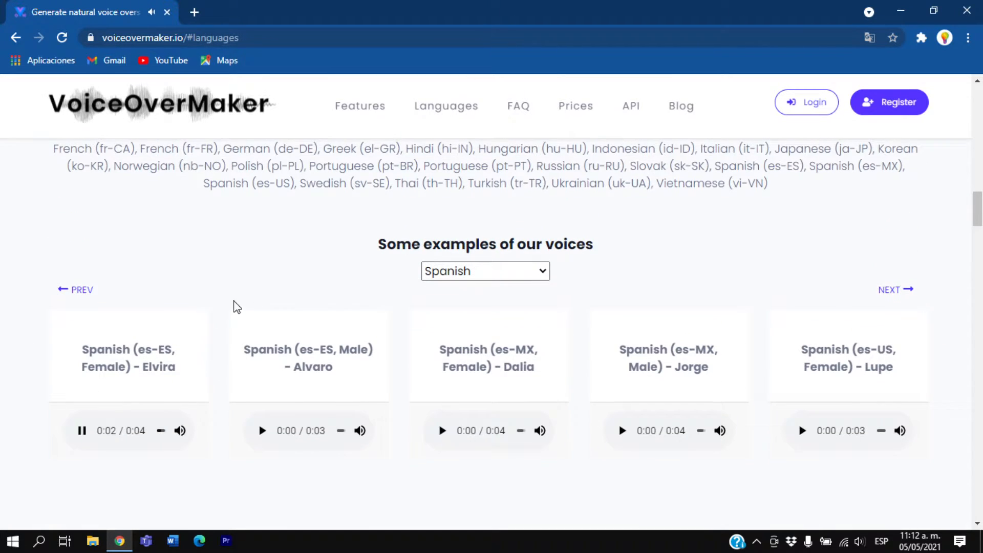
click(455, 276)
scroll(479, 239, down, 1)
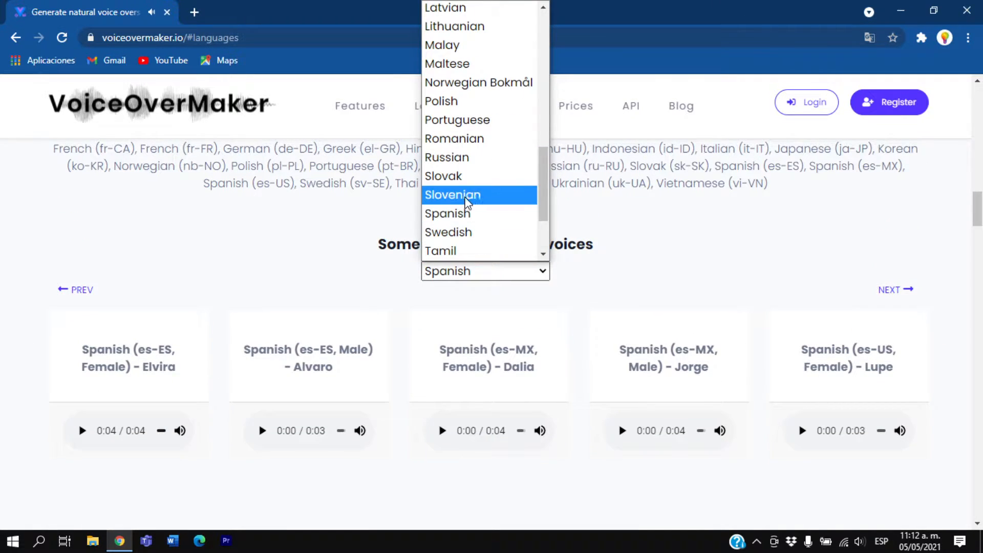
scroll(465, 205, up, 5)
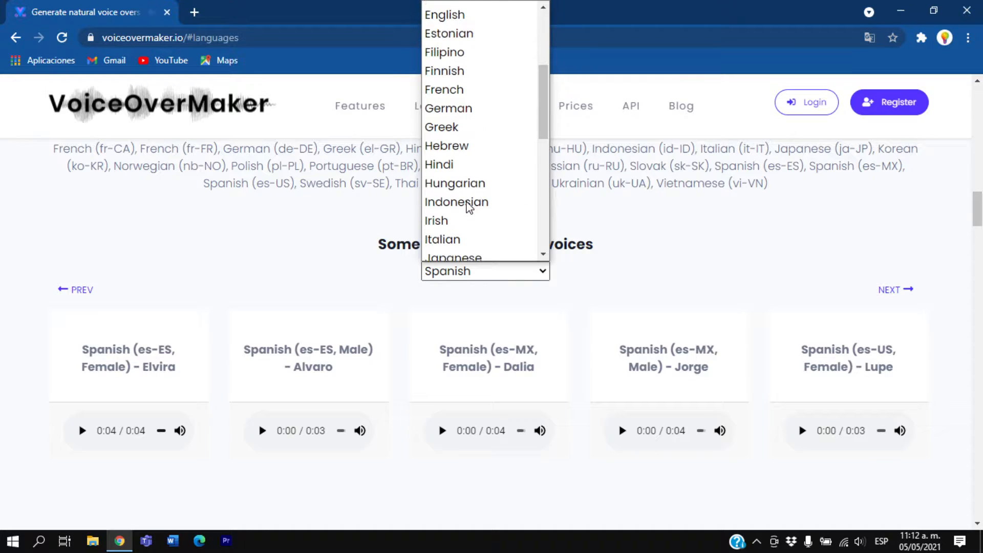
click(467, 15)
click(87, 438)
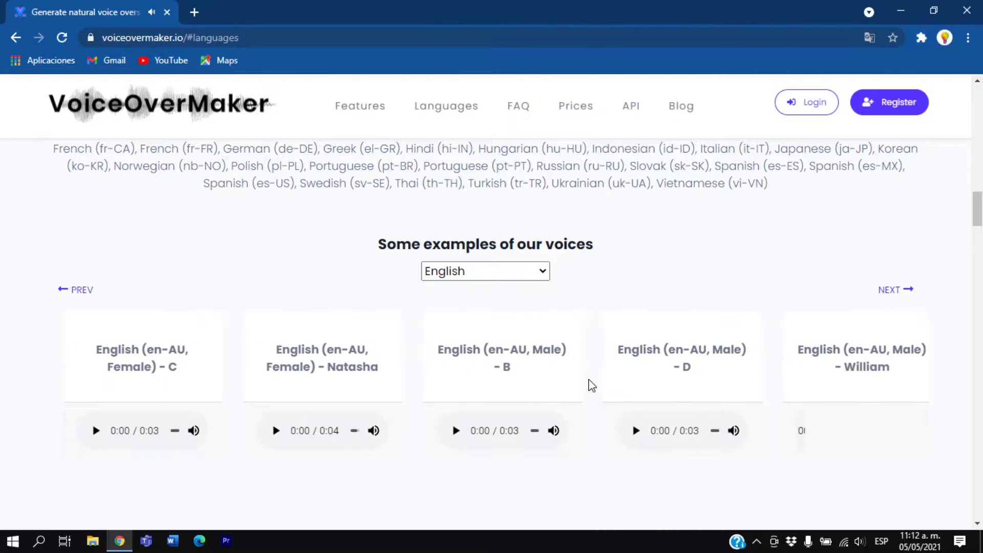
click(440, 432)
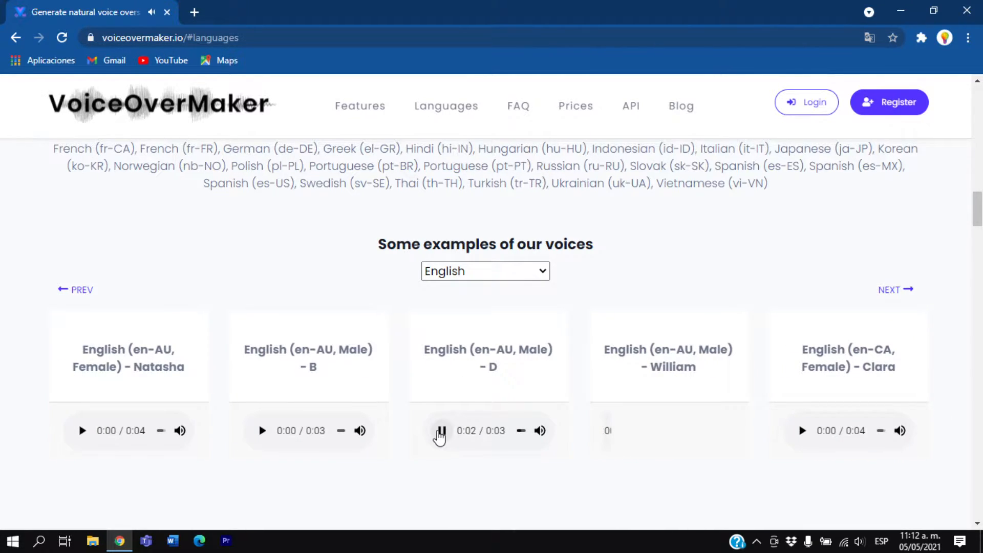
click(262, 431)
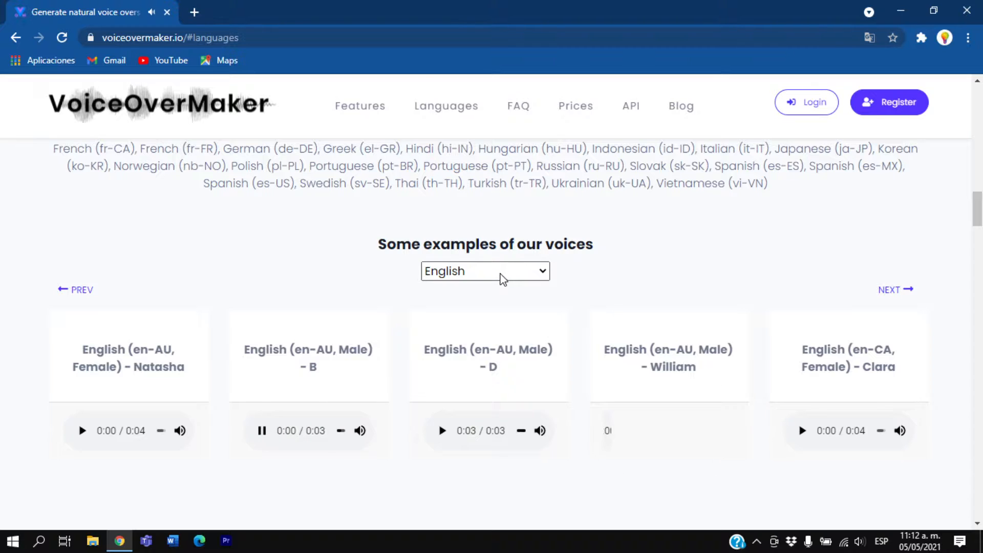
Switch the example voices to Chinese and play the first Chinese (zh-CN, Female) sample
click(503, 276)
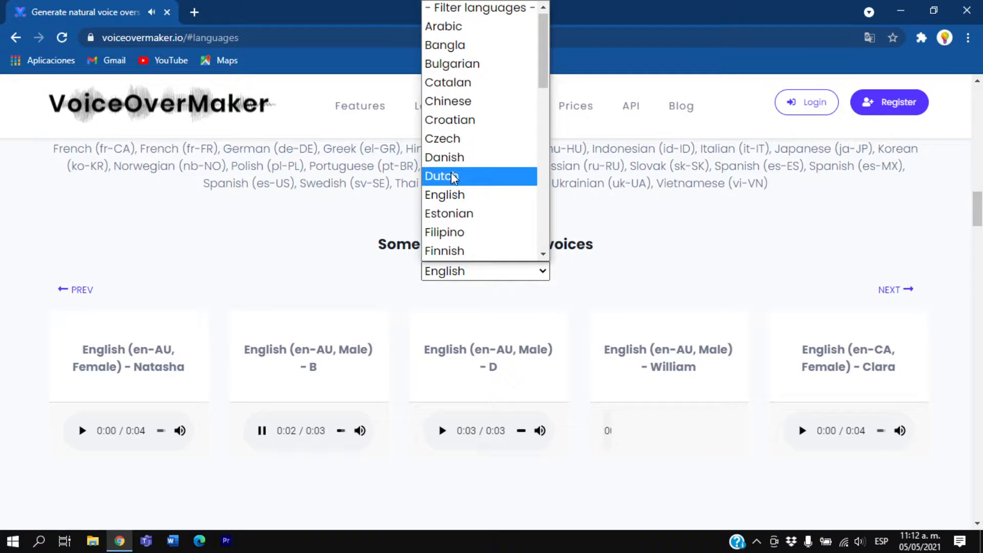
click(486, 102)
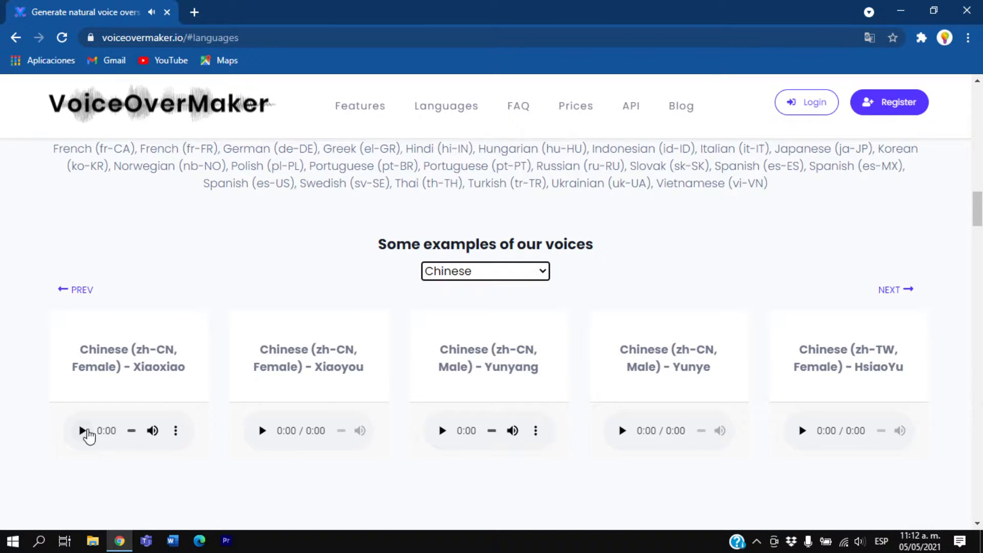
click(84, 433)
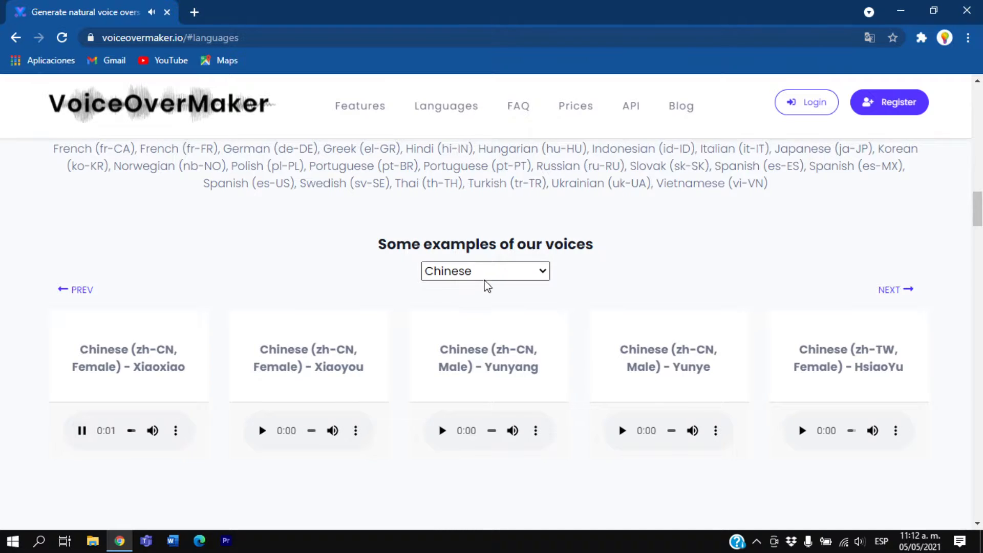
Browse the example languages, switch the voices to Arabic and play the Arabic (ar-EG, Female) sample
click(485, 278)
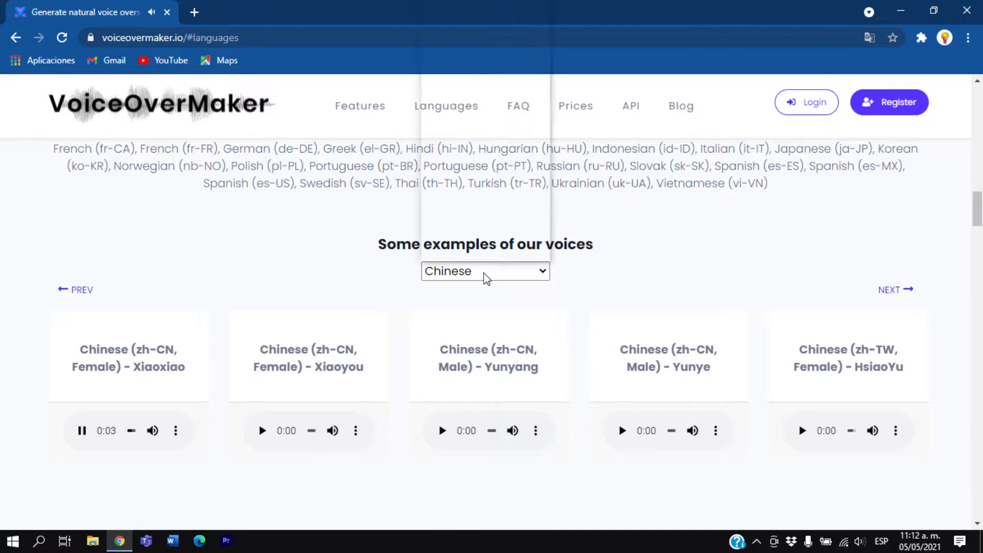
scroll(501, 240, down, 10)
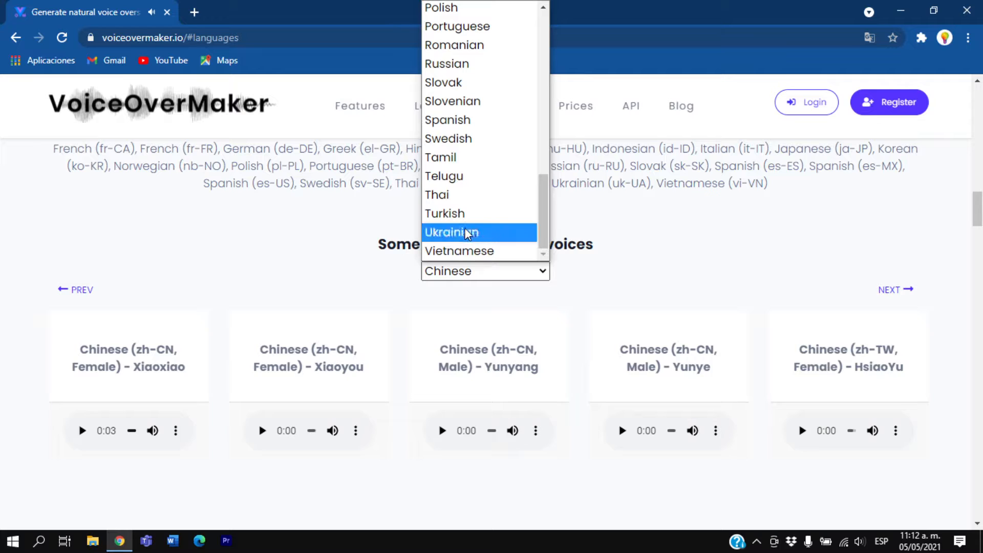
scroll(453, 225, up, 10)
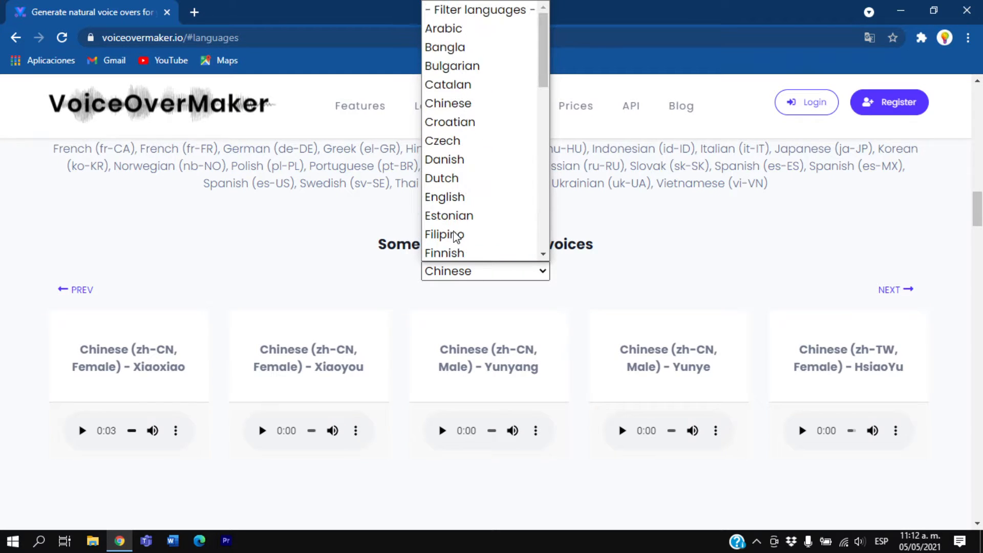
click(450, 29)
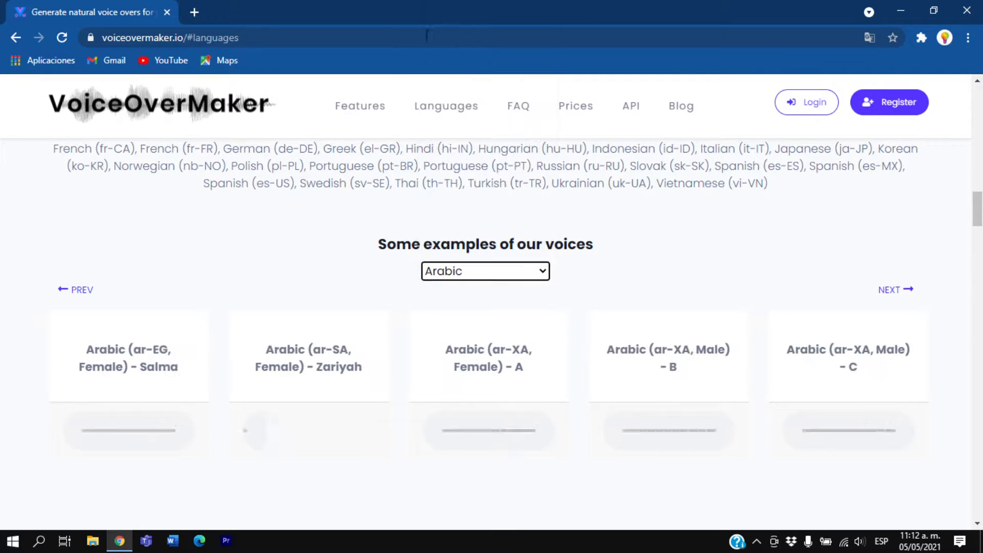
click(82, 431)
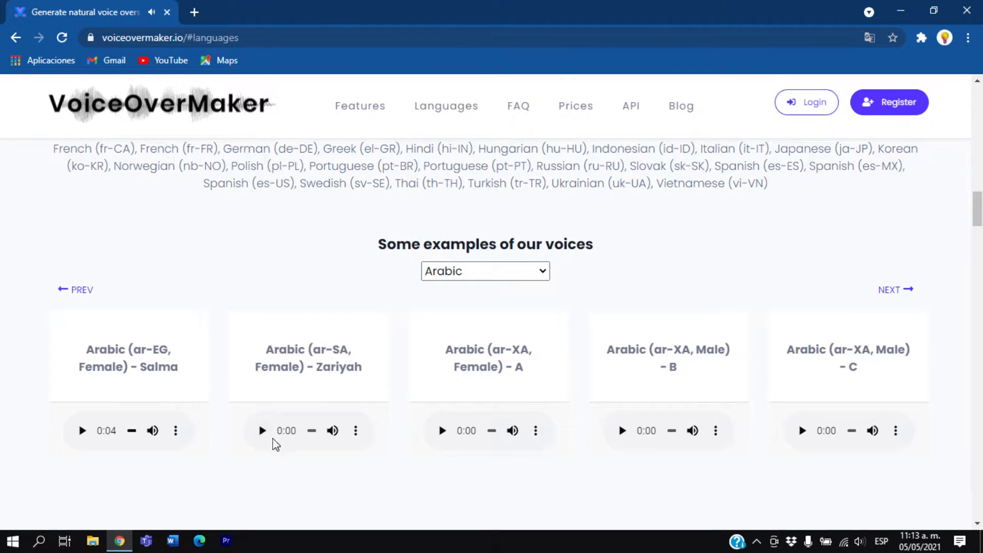
Return to the Features section and the landing banner of the site, and start the voice-over app
scroll(267, 440, down, 4)
scroll(260, 441, up, 1)
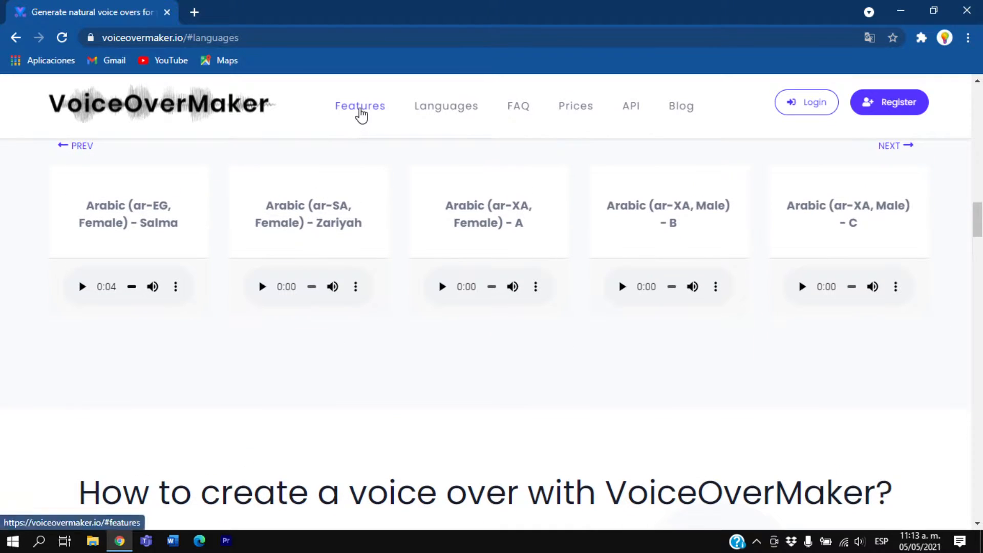
click(359, 107)
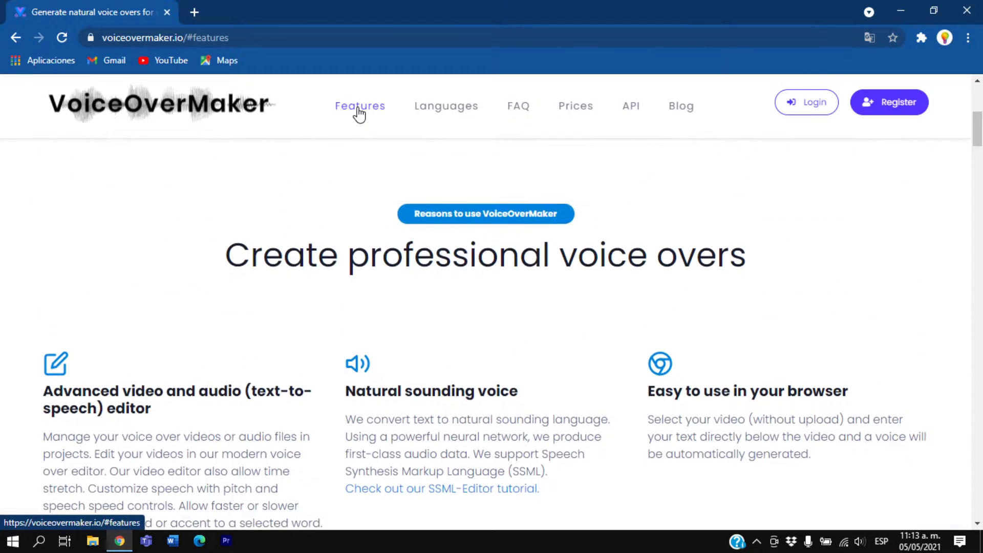
scroll(546, 217, up, 5)
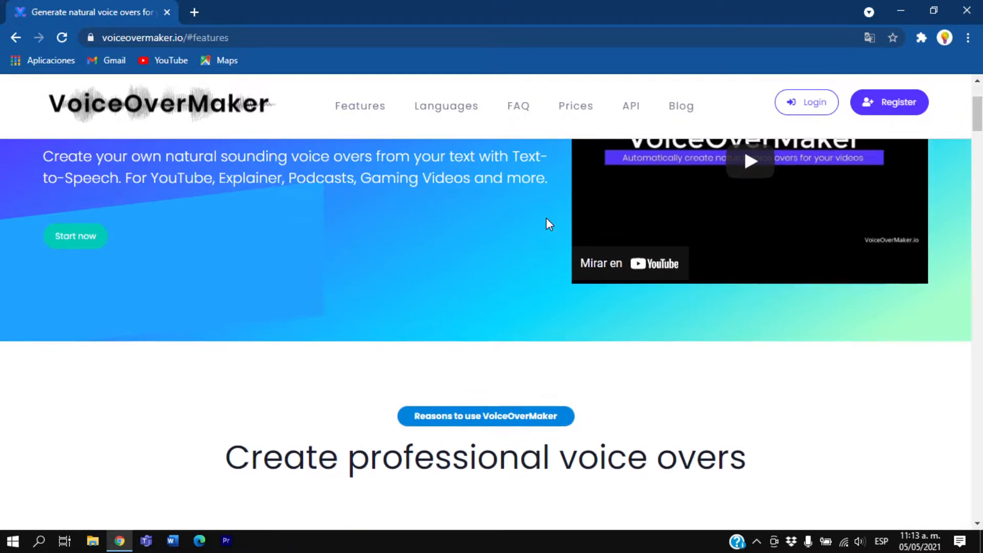
scroll(545, 219, up, 1)
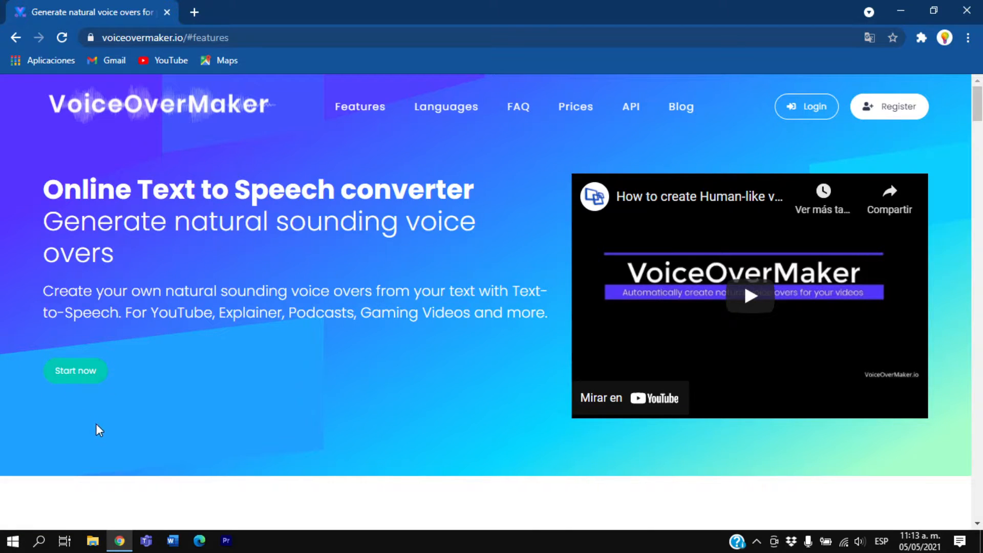
click(82, 374)
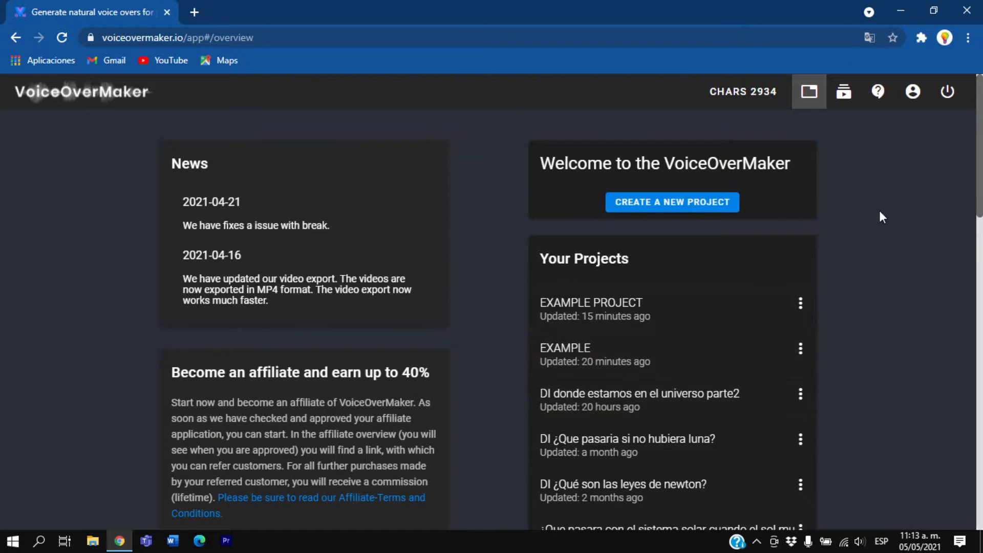
Log out of the account and check the e-mail field of the login form
click(947, 92)
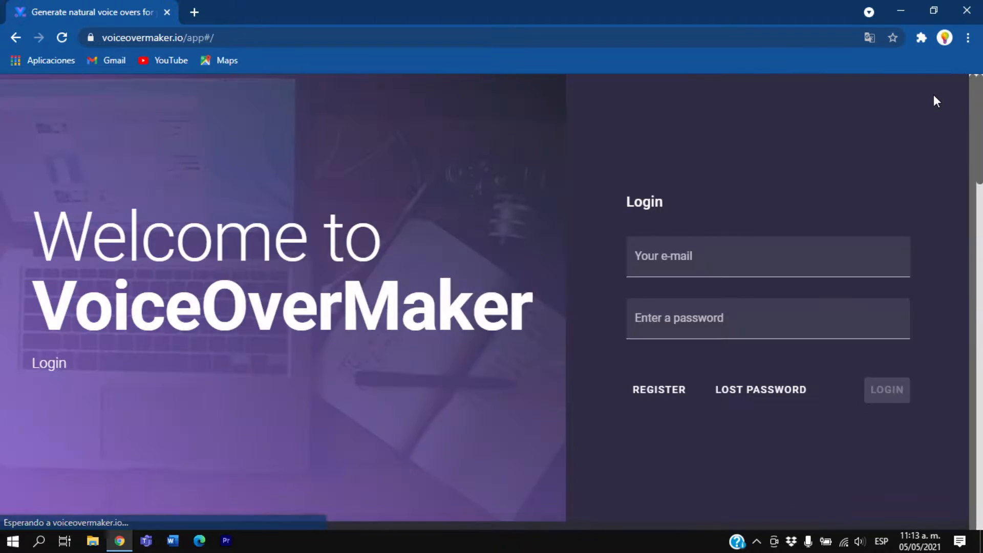
click(760, 258)
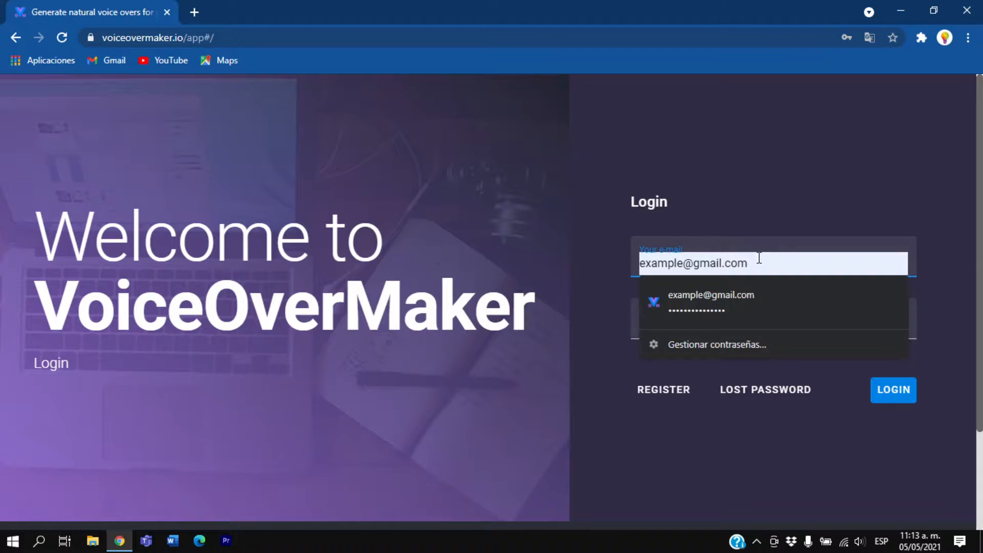
drag(757, 259, 639, 250)
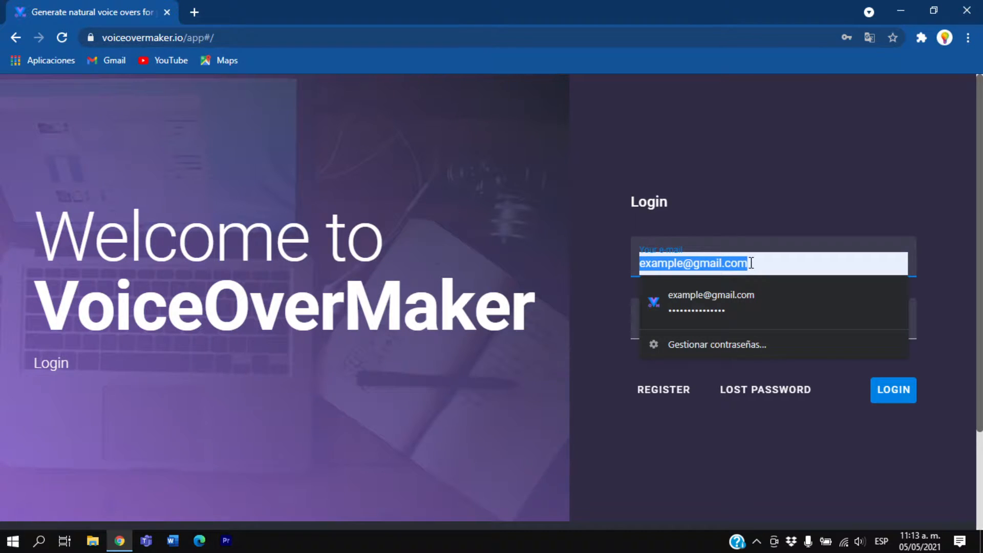
click(751, 264)
click(623, 272)
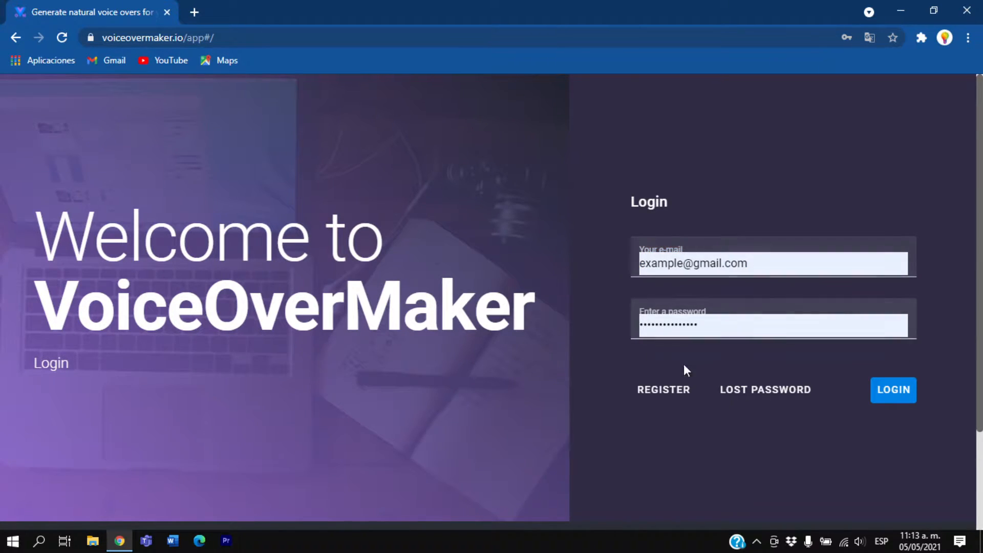
Open the registration form and fill in the account e-mail
click(657, 391)
click(732, 174)
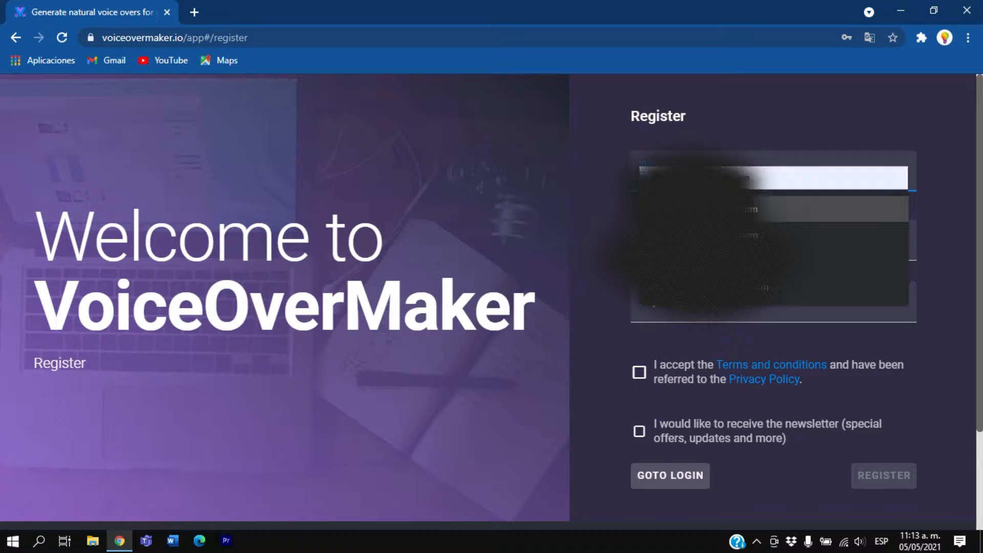
click(681, 261)
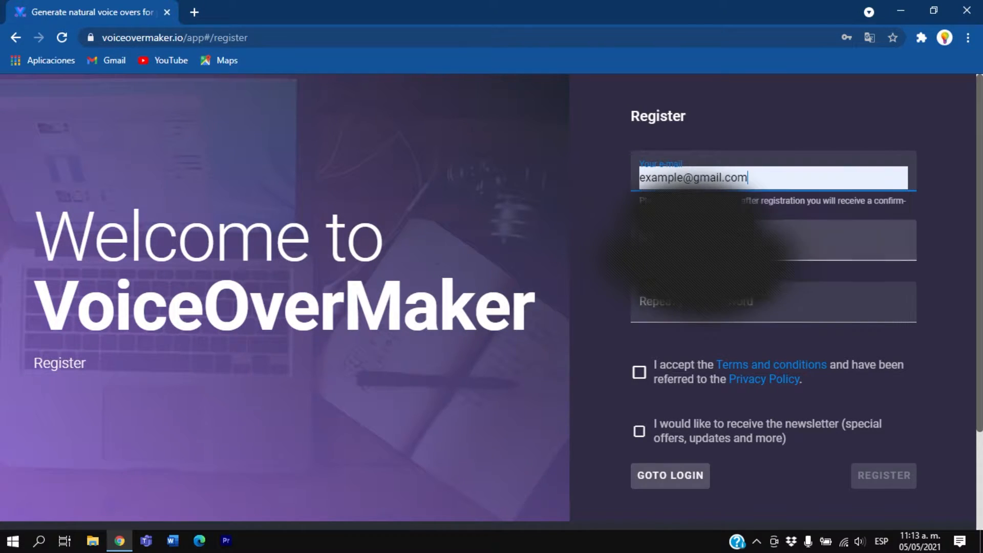
Fill both registration password fields with the browser's suggested password, accept the terms and conditions, and opt in to the newsletter
click(681, 239)
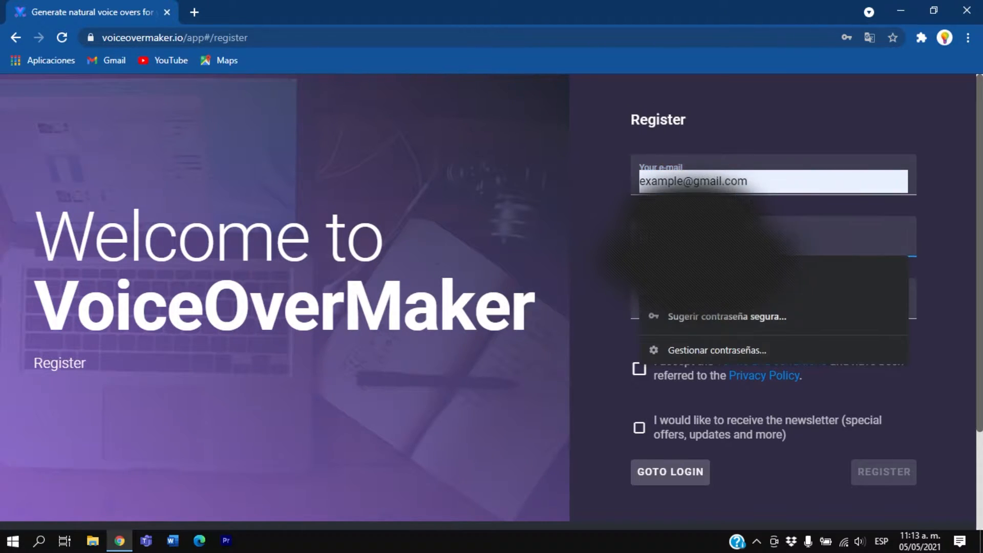
click(690, 321)
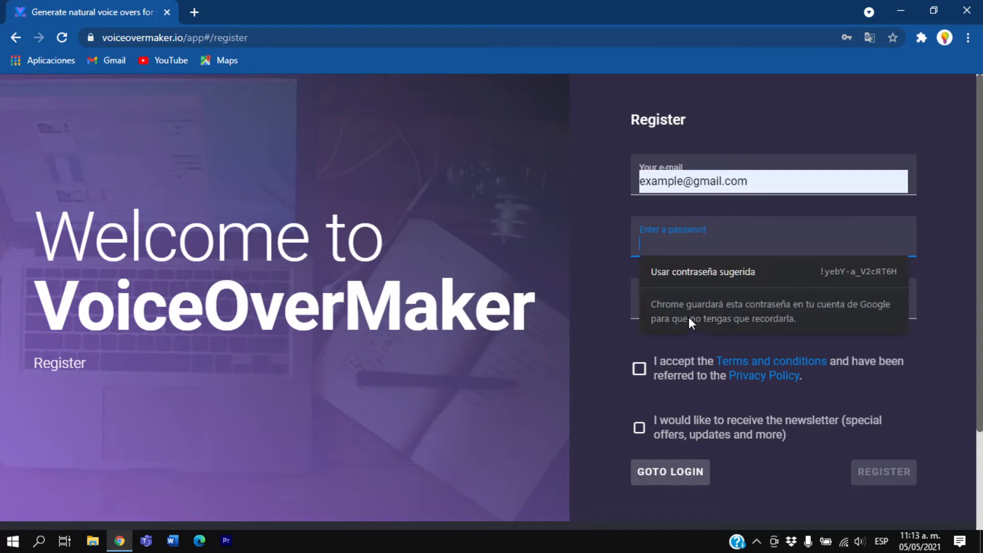
click(731, 271)
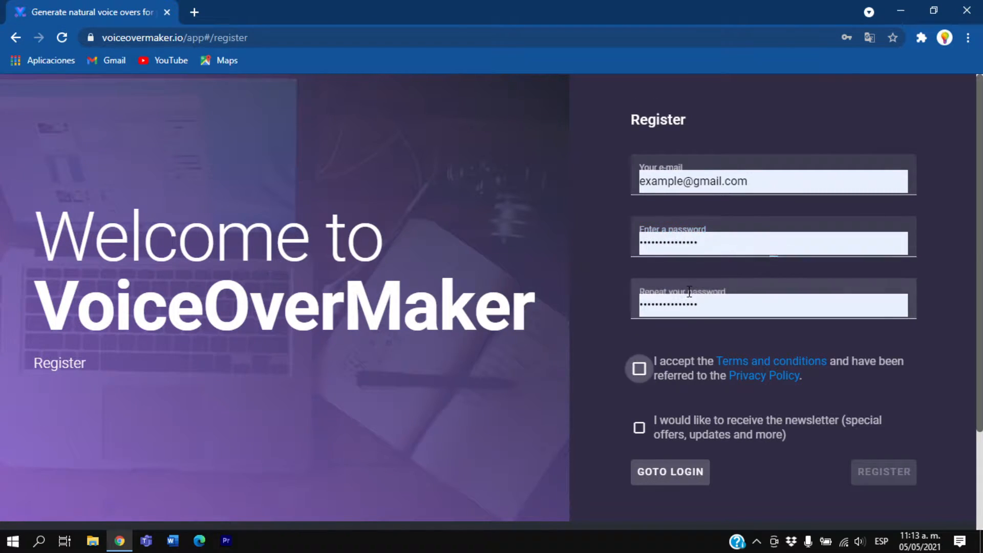
click(642, 370)
click(640, 428)
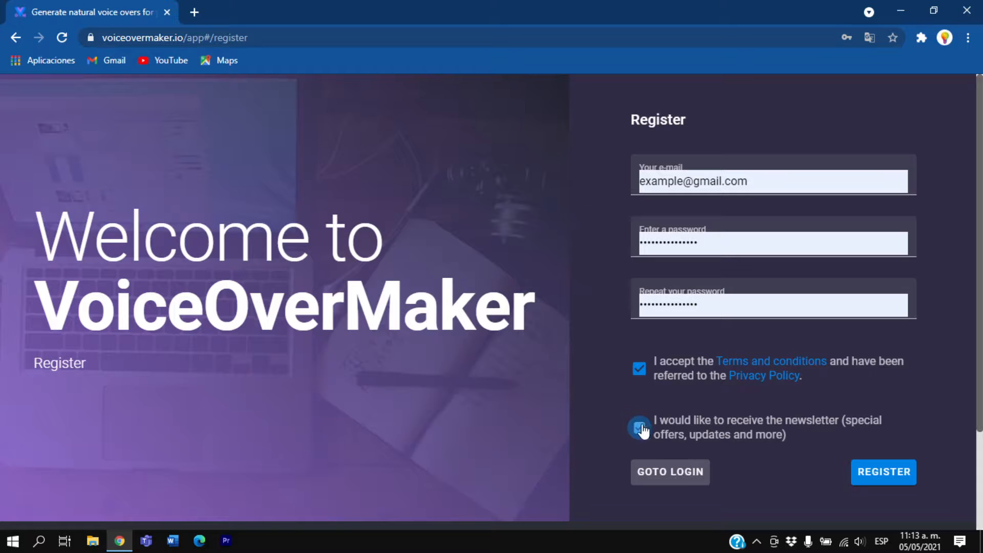
Return to the login form, replace the prefilled e-mail, and log in with the existing account's e-mail and password
click(680, 476)
click(877, 273)
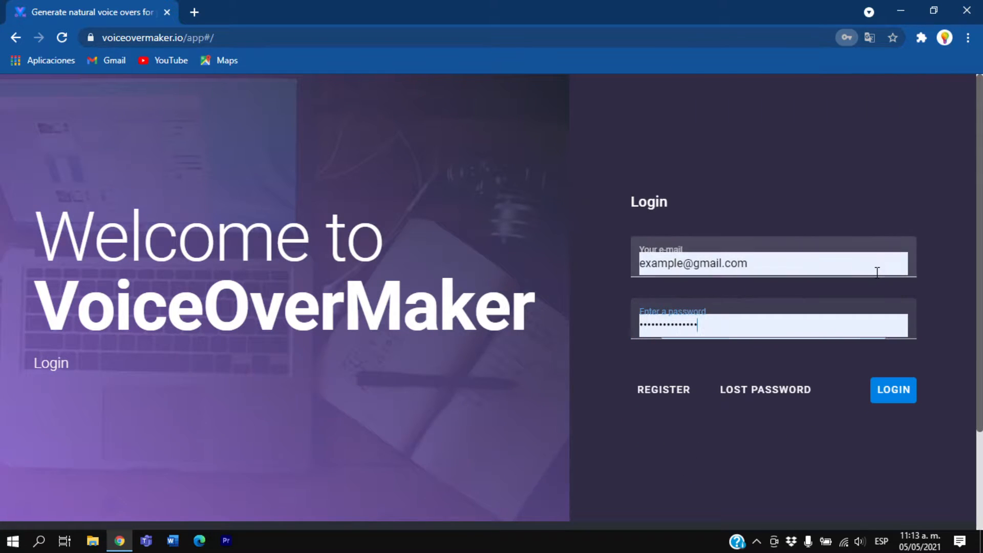
click(778, 265)
drag(778, 266, 613, 266)
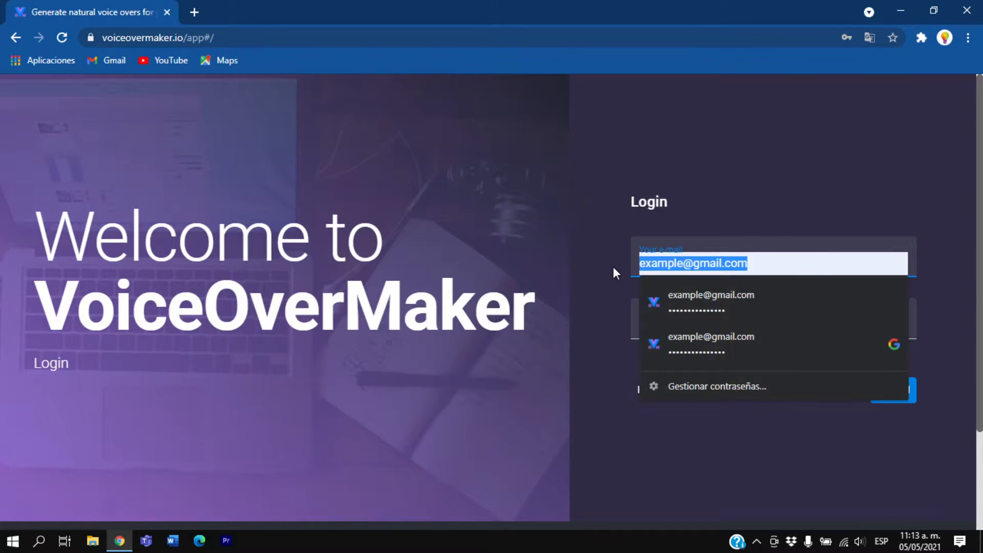
key(BackSpace)
click(707, 318)
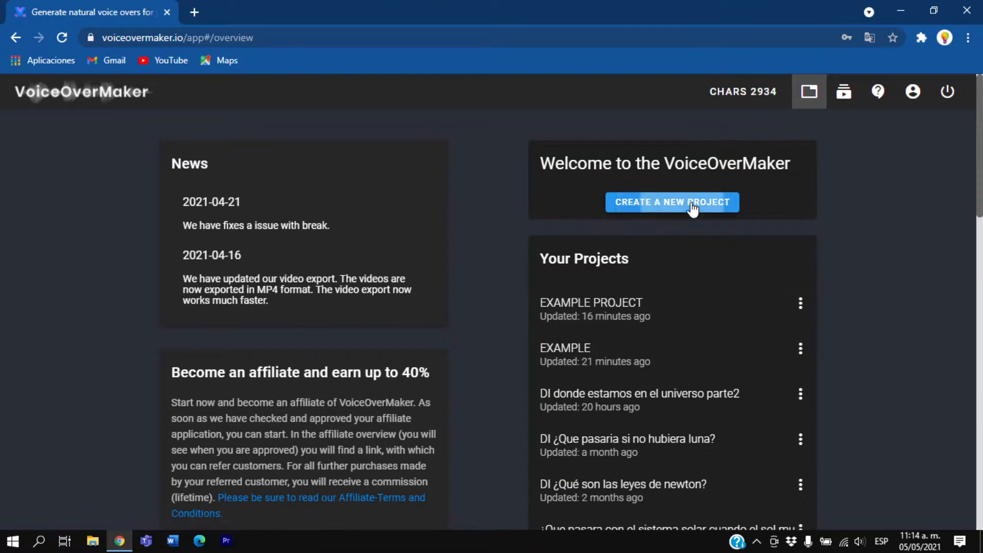
Create a new project named PROJECT-TUTORIAL and open it
click(692, 208)
click(480, 304)
text(P)
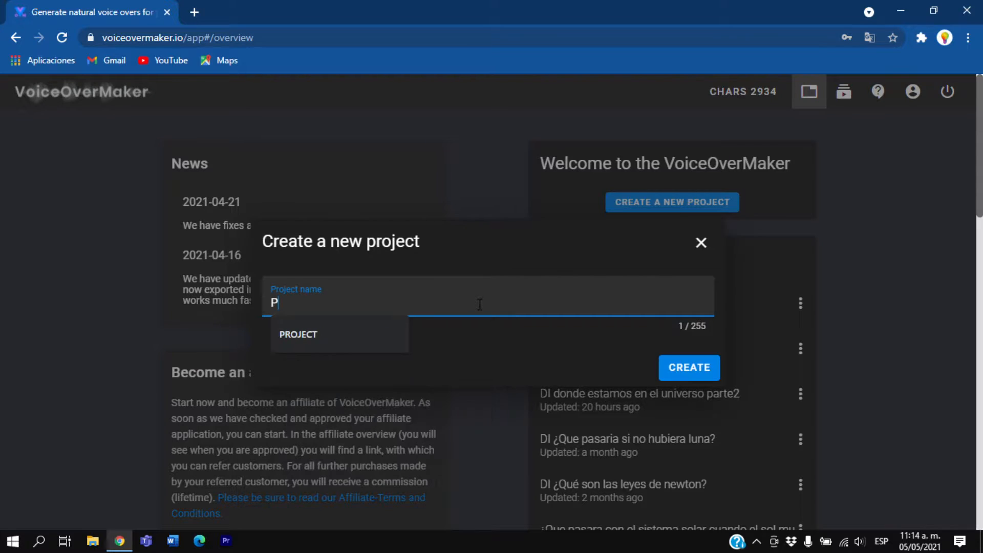
text(ROJECT-TUTORIAL)
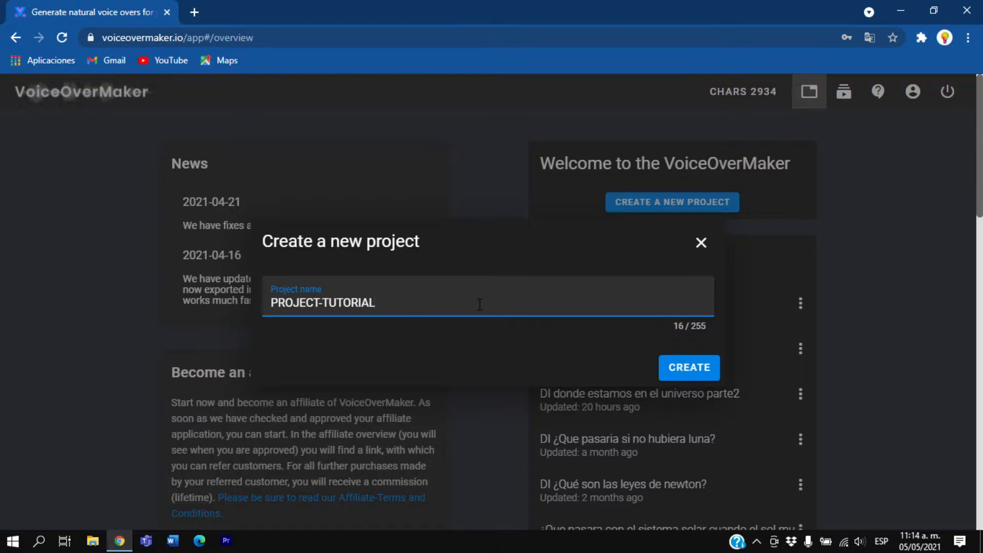
key(Return)
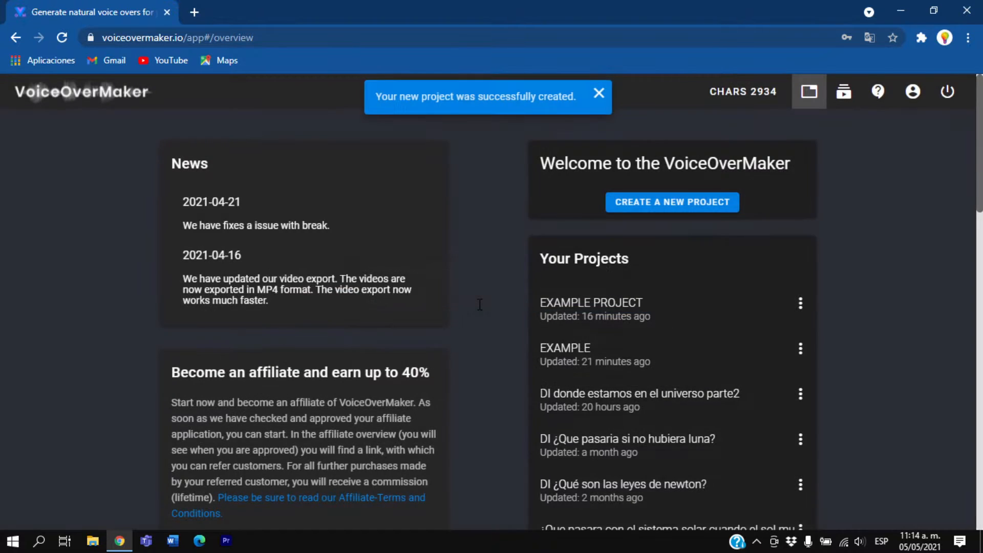
click(800, 303)
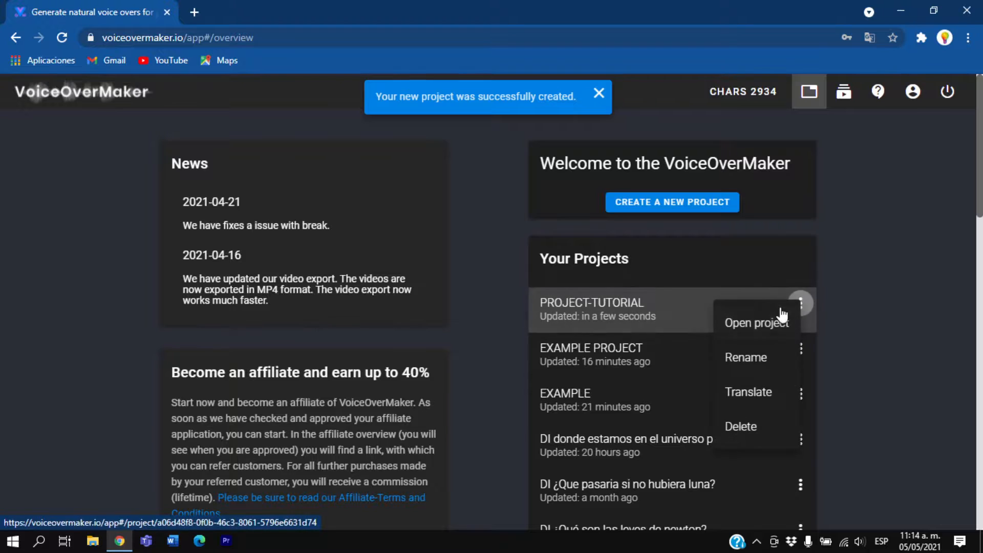
click(750, 328)
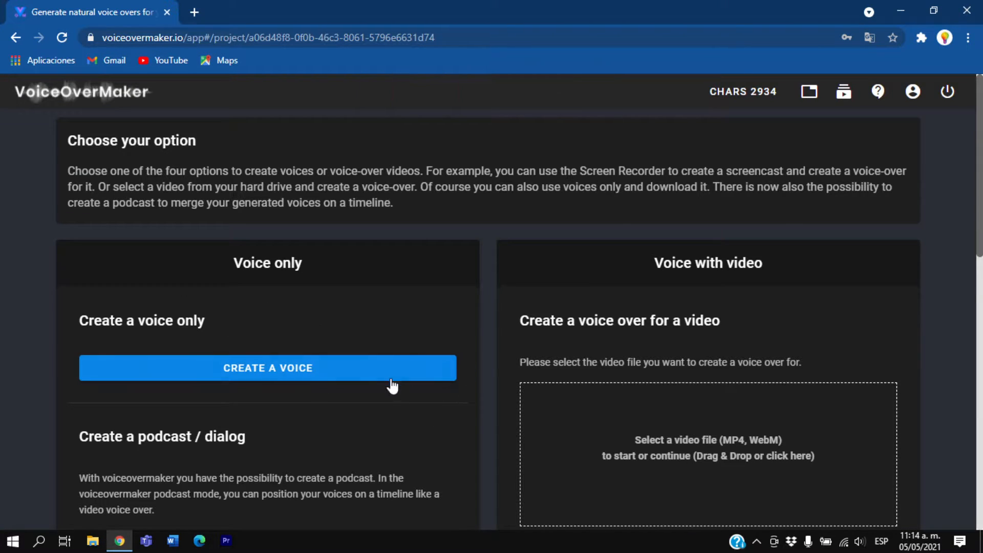
Review the project's creation options, comparing the Voice only and Voice with video categories
drag(76, 145, 196, 140)
click(182, 148)
drag(235, 261, 312, 264)
click(312, 264)
click(286, 263)
drag(645, 265, 763, 263)
click(729, 262)
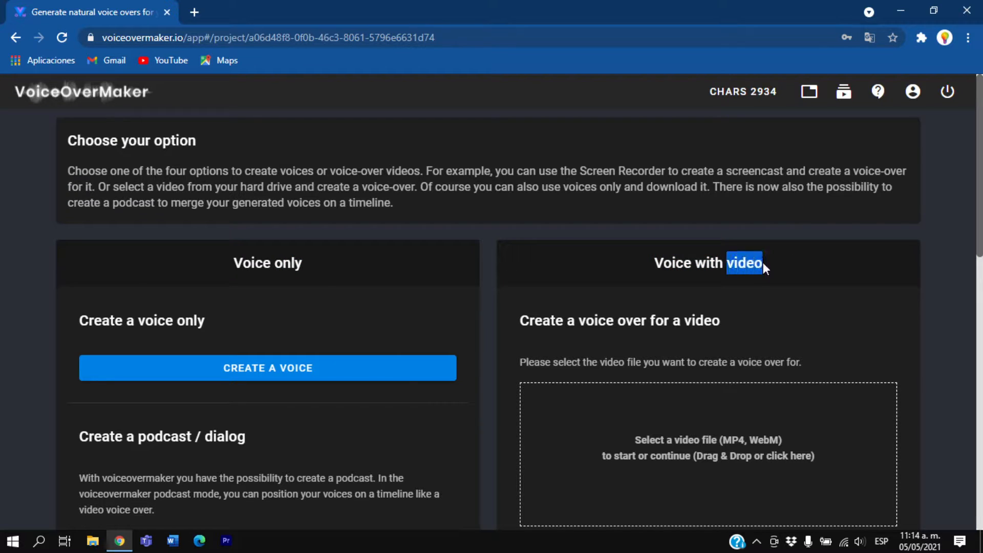
click(598, 298)
Examine the Create a podcast / dialog and Screen Recorder options, and return to the voice-only option
scroll(494, 300, down, 5)
scroll(482, 300, down, 1)
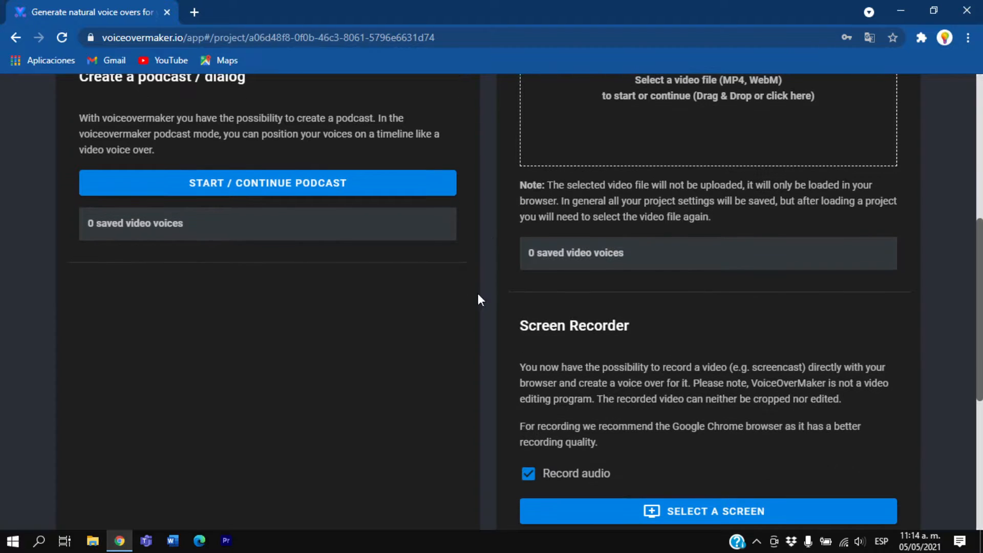
scroll(142, 158, up, 1)
drag(84, 149, 192, 149)
double_click(207, 147)
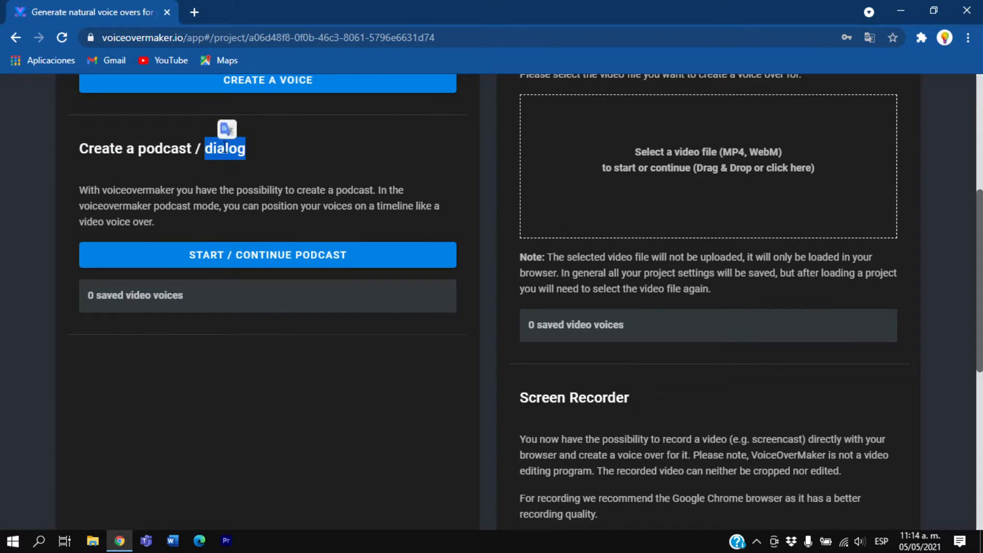
click(434, 286)
scroll(490, 294, down, 1)
drag(517, 326, 629, 328)
click(573, 332)
scroll(506, 330, up, 3)
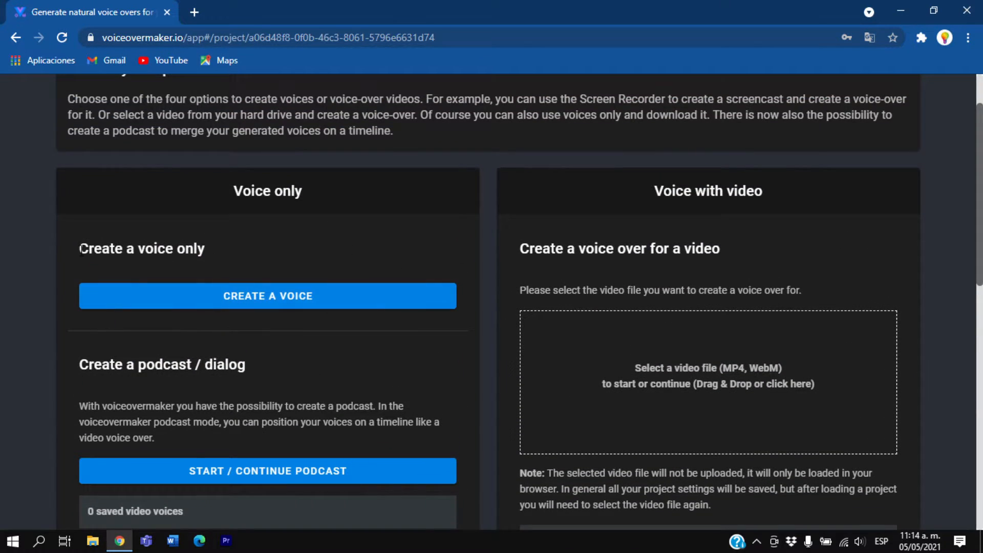
Start creating a new voice from the project's voice-only option
drag(80, 249, 213, 256)
click(193, 293)
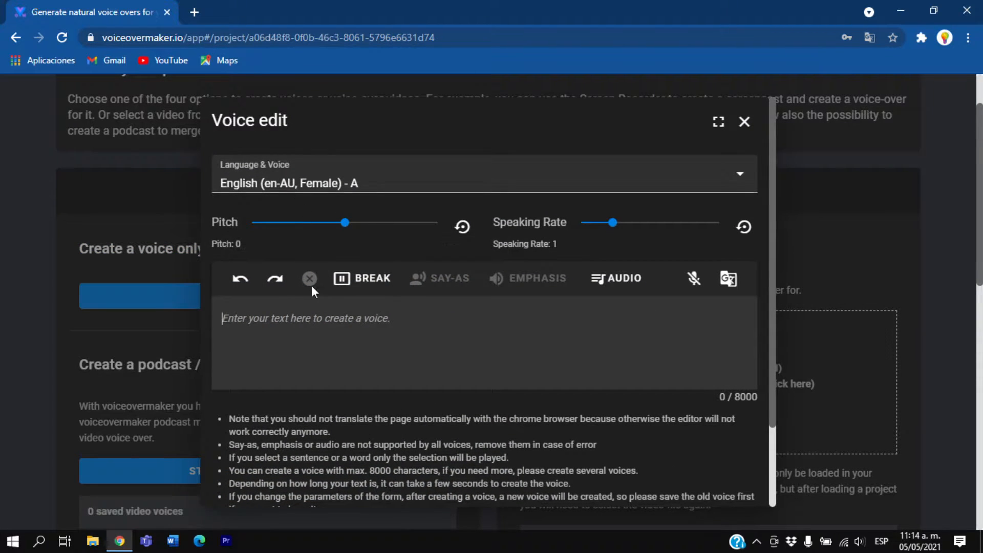
right_click(294, 323)
click(331, 210)
triple_click(336, 320)
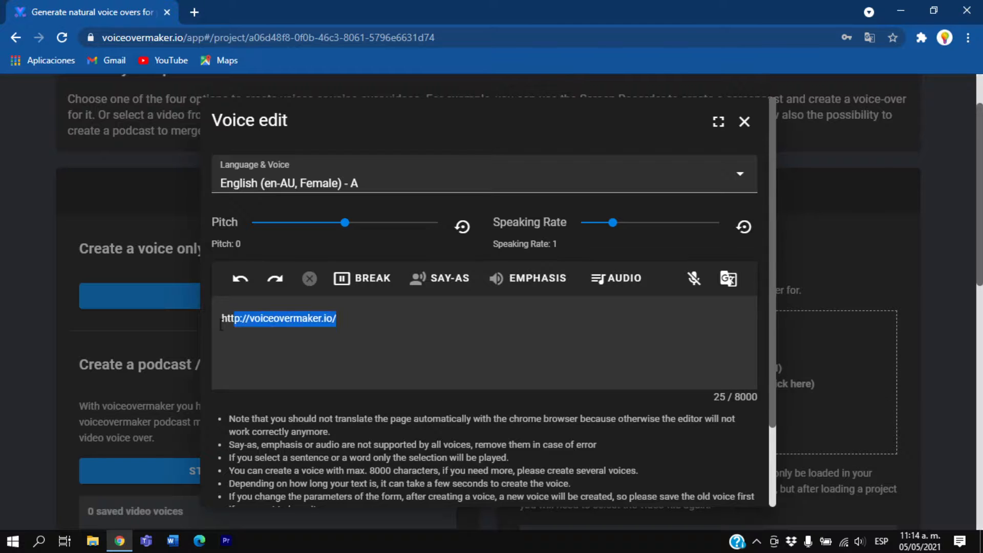
key(BackSpace)
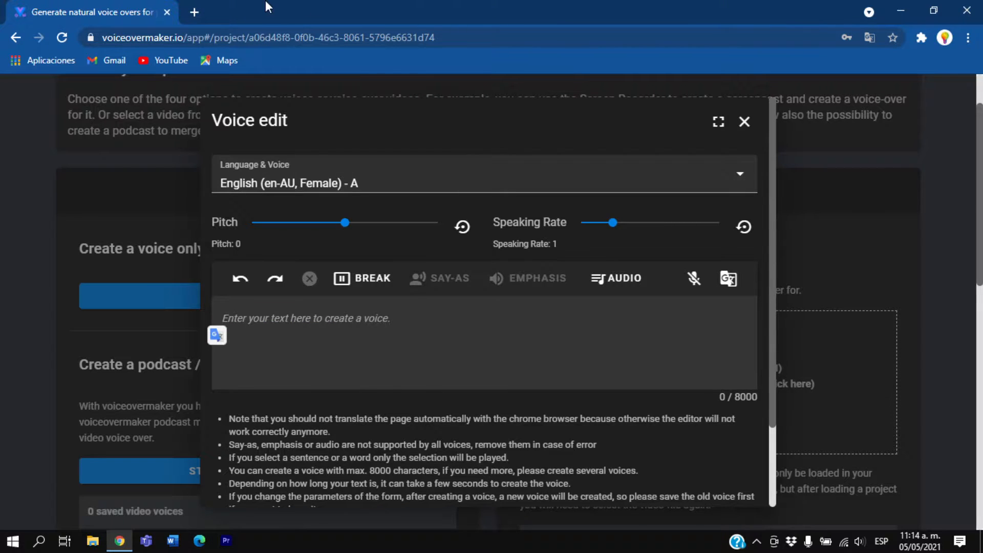
Search Google for "text" in a new browser tab to find sample text
click(201, 14)
text(text)
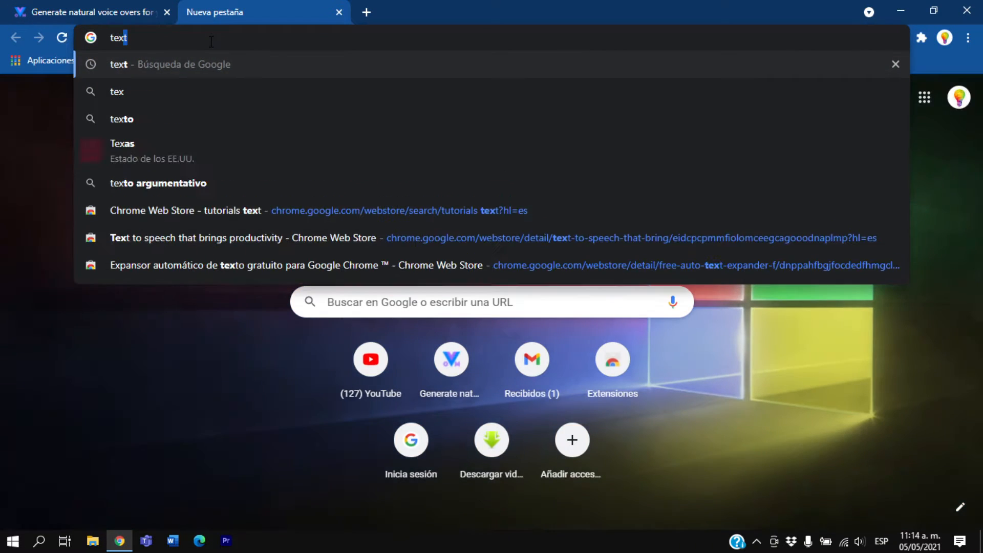
click(232, 70)
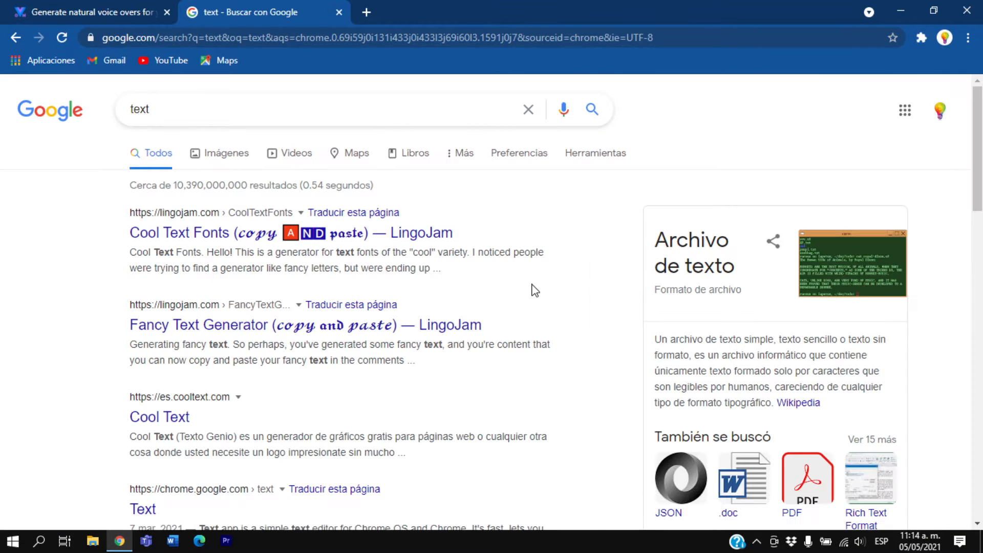
Copy the Spanish description of a text file from the search results into the voice editor's text
drag(652, 338, 771, 402)
key(ctrl+c)
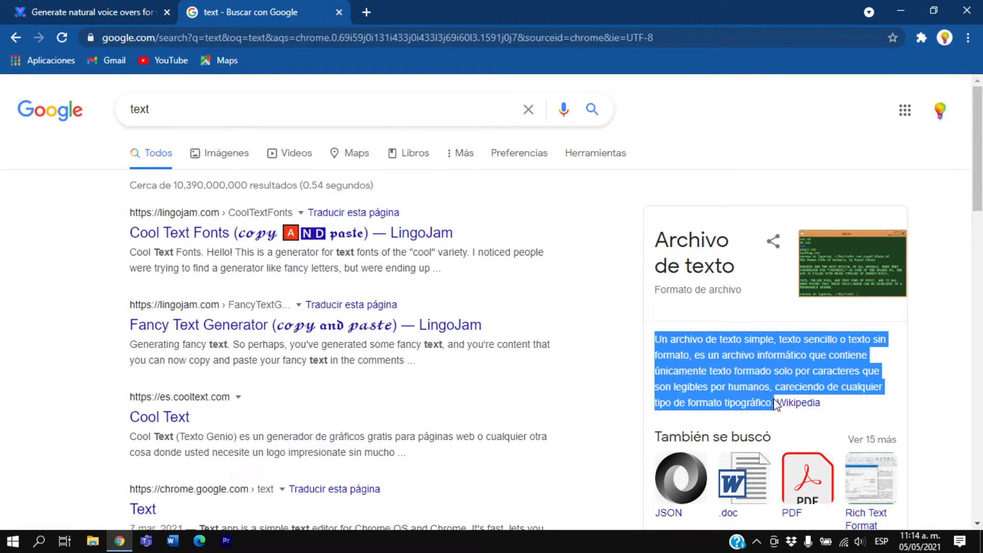
right_click(758, 388)
click(760, 398)
click(98, 13)
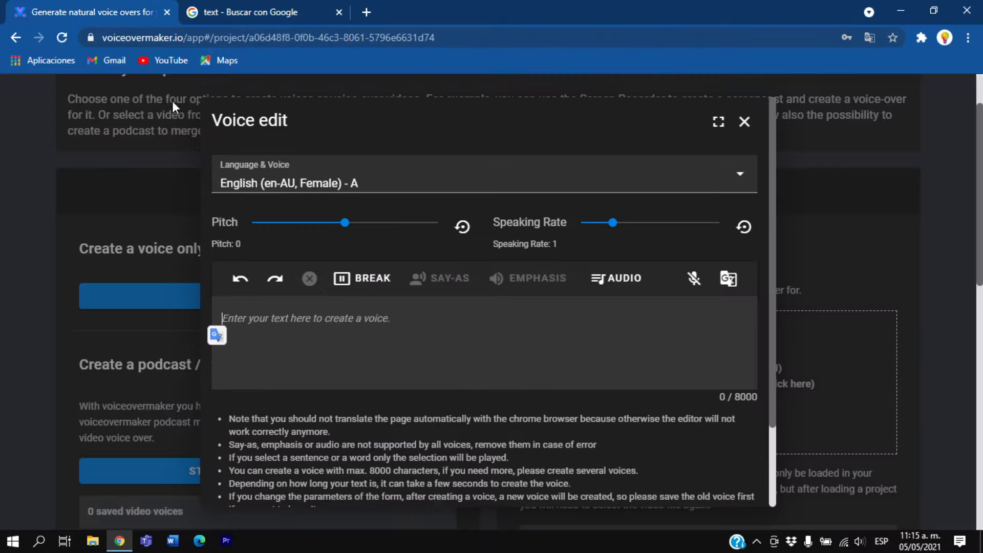
right_click(285, 318)
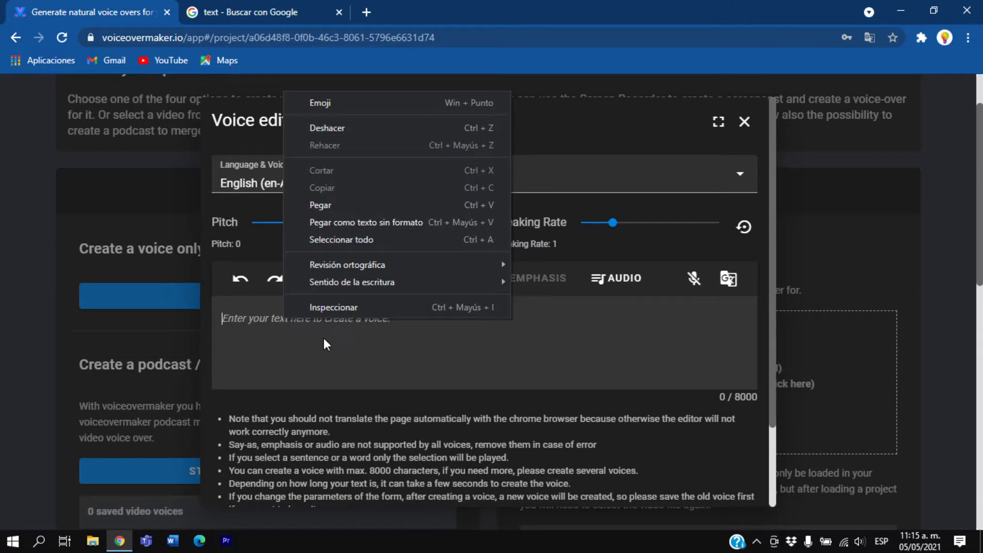
click(338, 213)
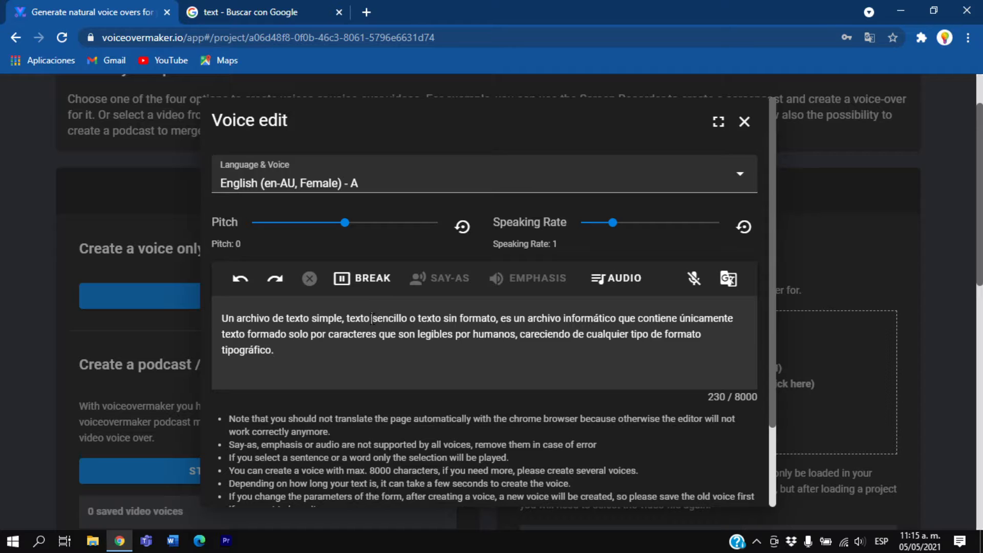
Insert a 1000 ms break before the word "sencillo" in the voice text
click(362, 278)
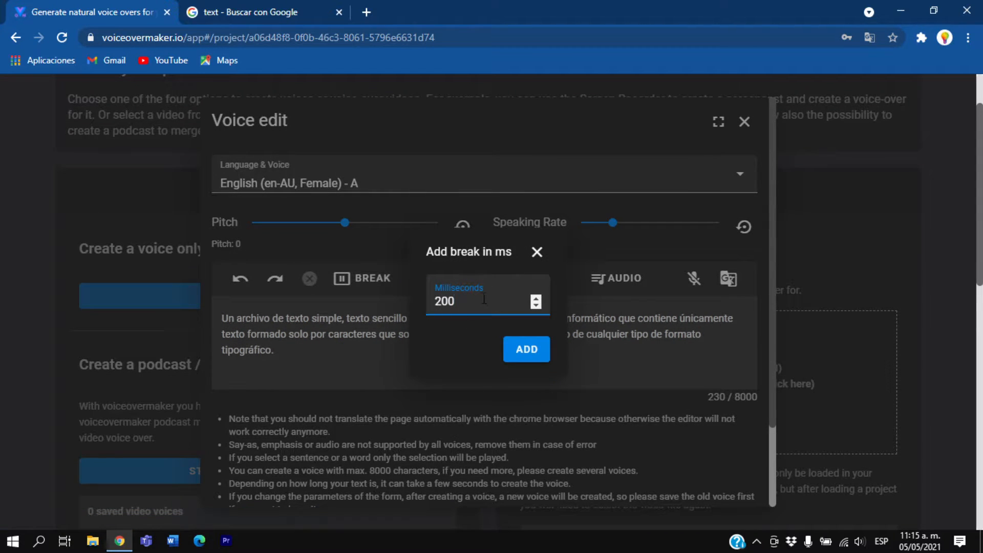
text(1000)
key(Return)
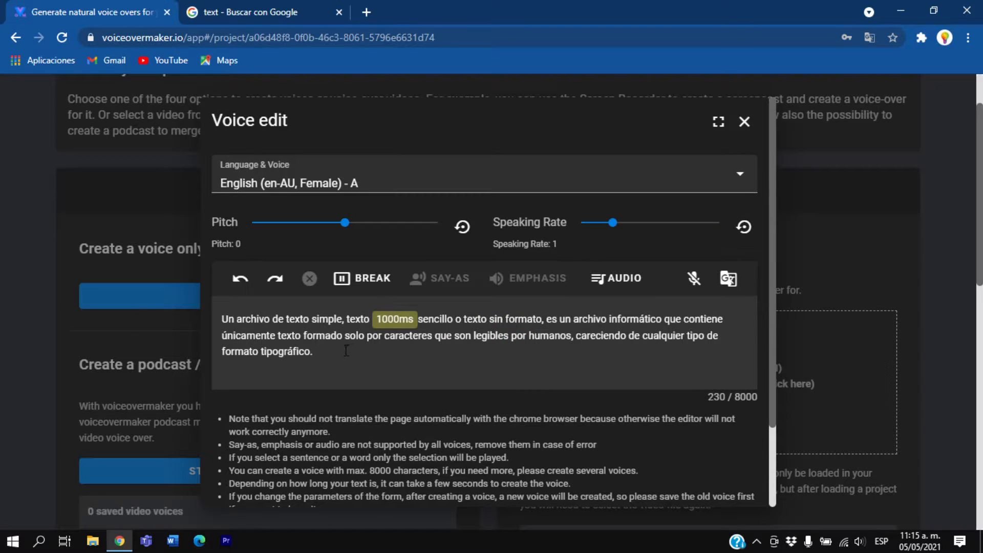
click(355, 290)
click(529, 352)
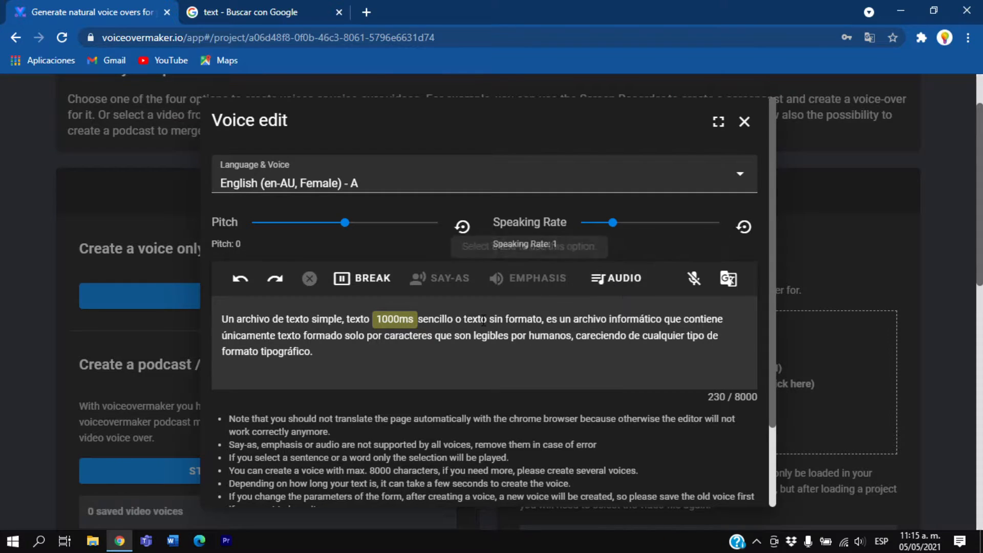
Add strong emphasis to the word "texto" before "sin formato"
drag(462, 319, 491, 321)
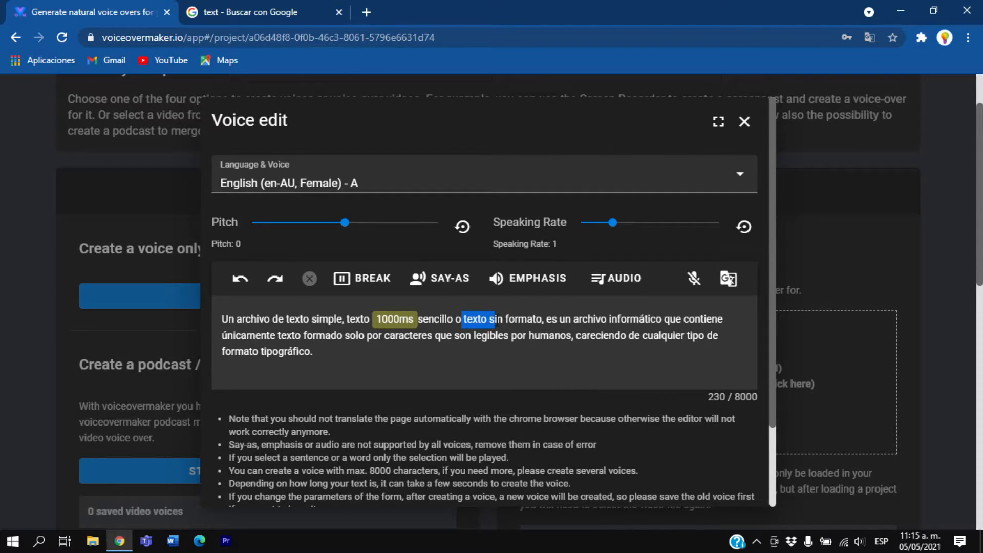
click(525, 278)
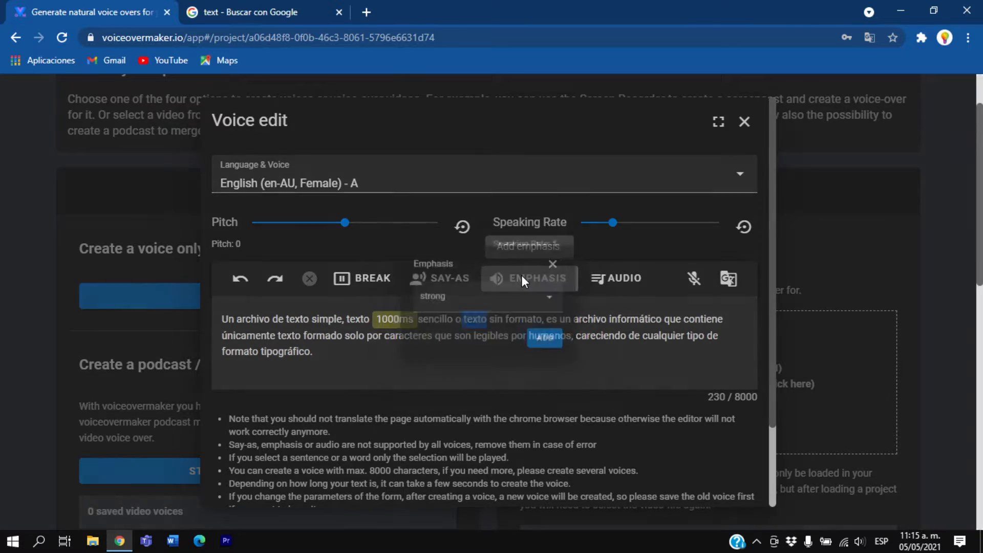
click(533, 307)
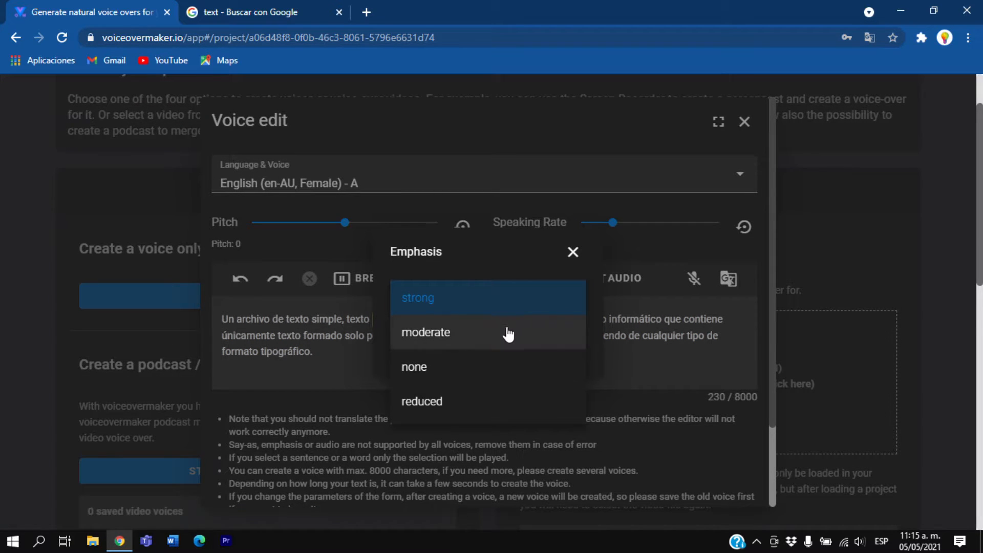
click(514, 302)
click(561, 349)
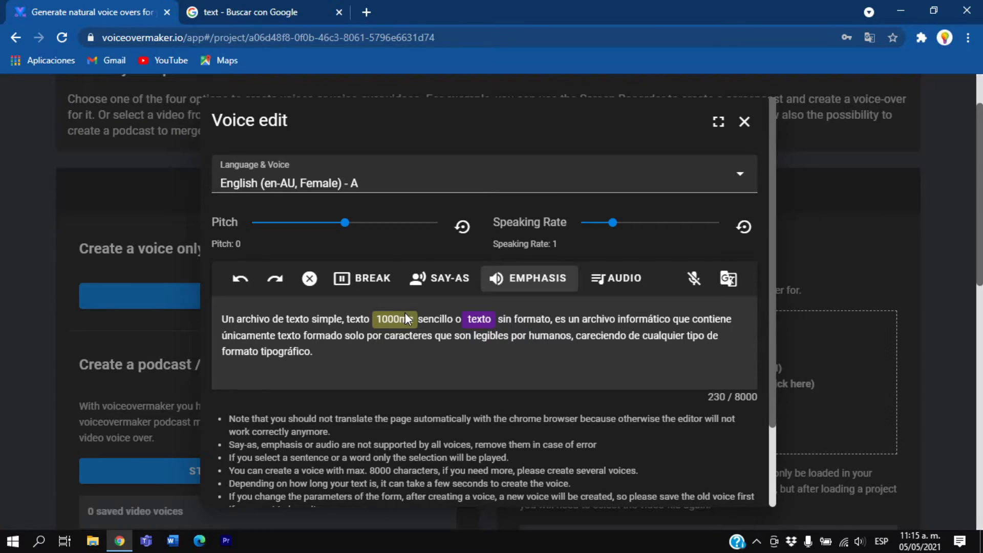
Review the Say-As pronunciation options for interpreting the text, and close them without applying one
click(449, 278)
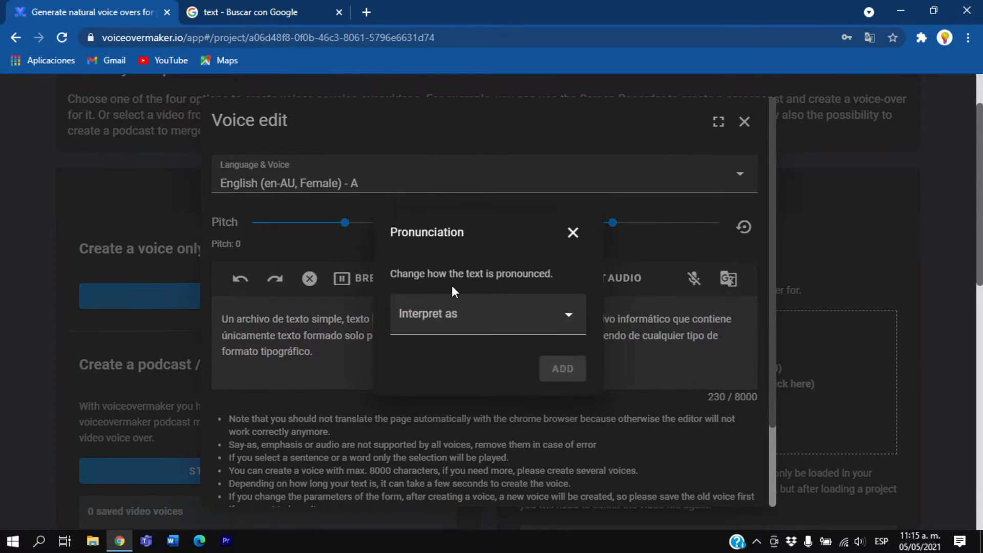
click(454, 326)
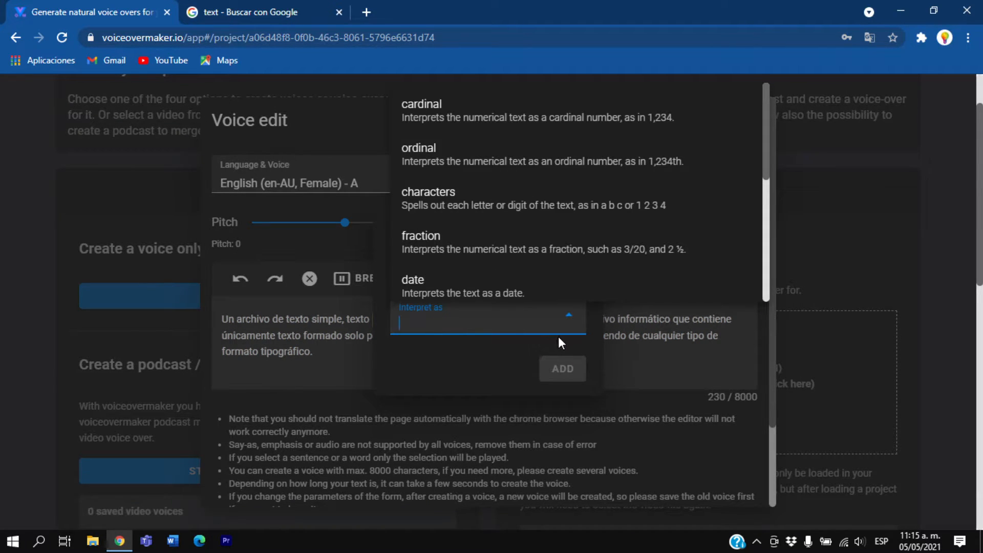
click(637, 359)
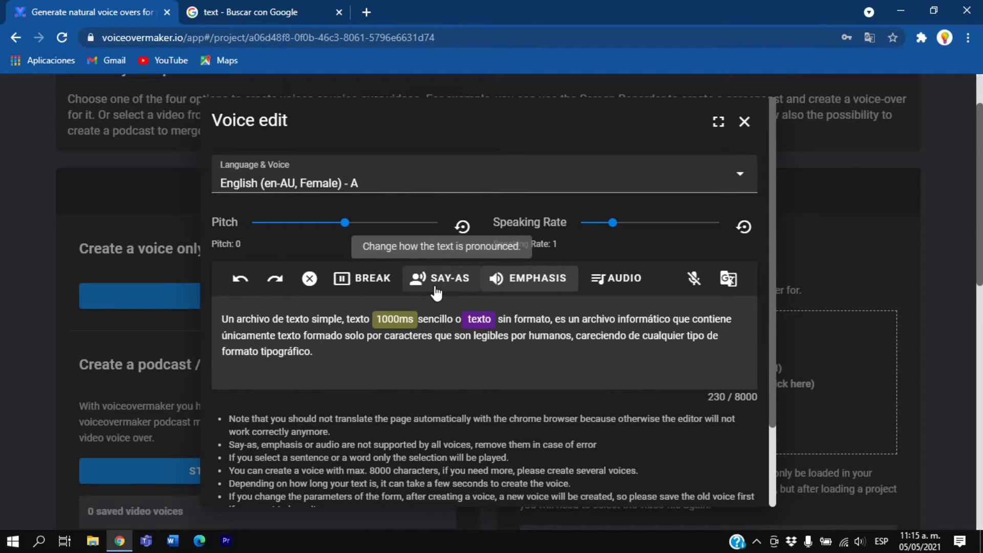
Examine the Add audio requirements, URL field and volume setting, and close the dialog without adding audio
click(613, 281)
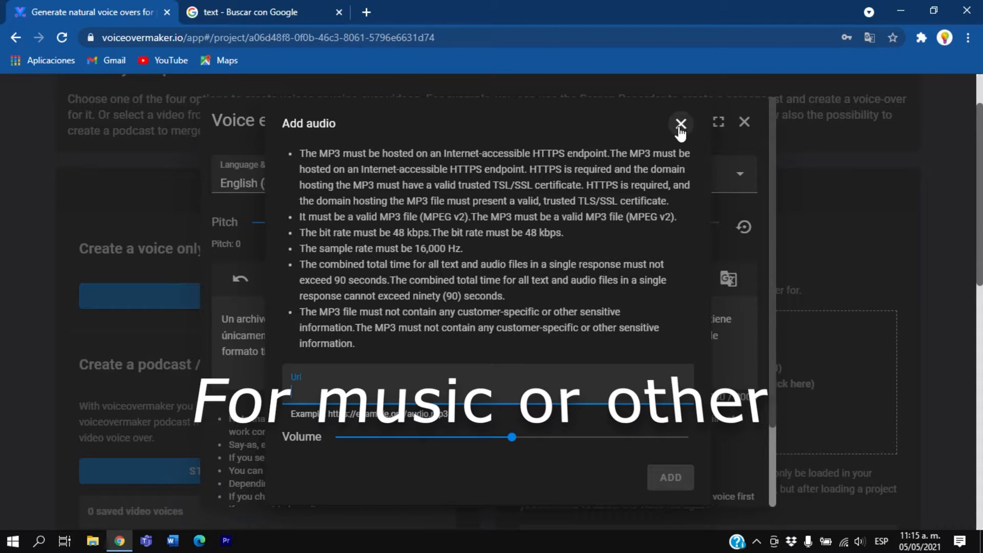
mouse_move(511, 437)
mouse_down()
mouse_move(402, 453)
mouse_move(523, 454)
mouse_move(515, 453)
mouse_up()
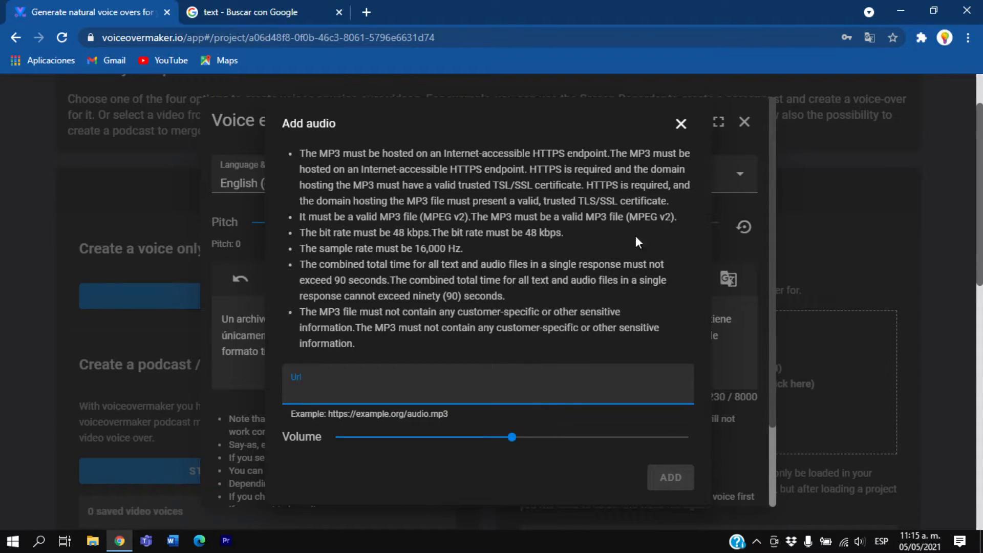
click(680, 124)
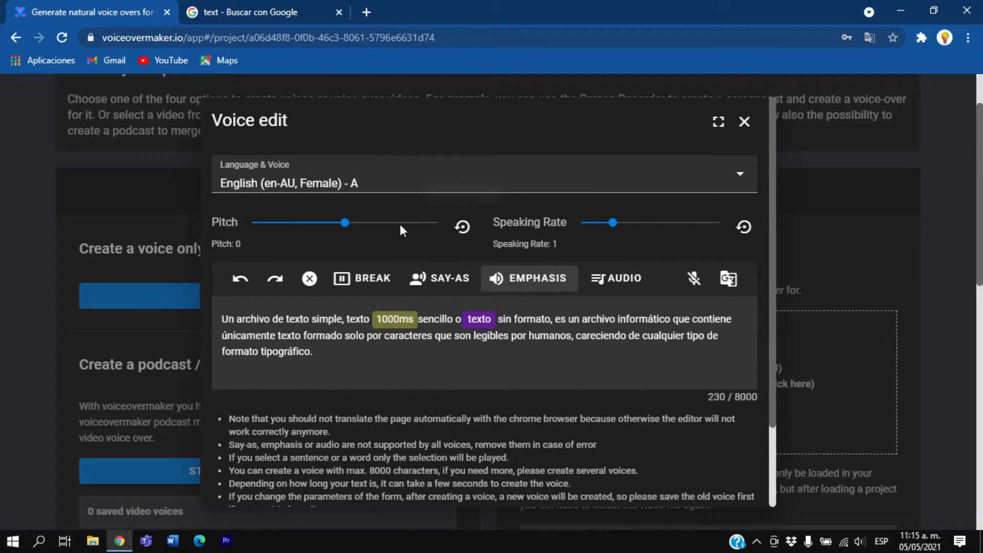
Try a pitch of -242 and a faster speaking rate, and reset both to their defaults
drag(345, 223, 323, 223)
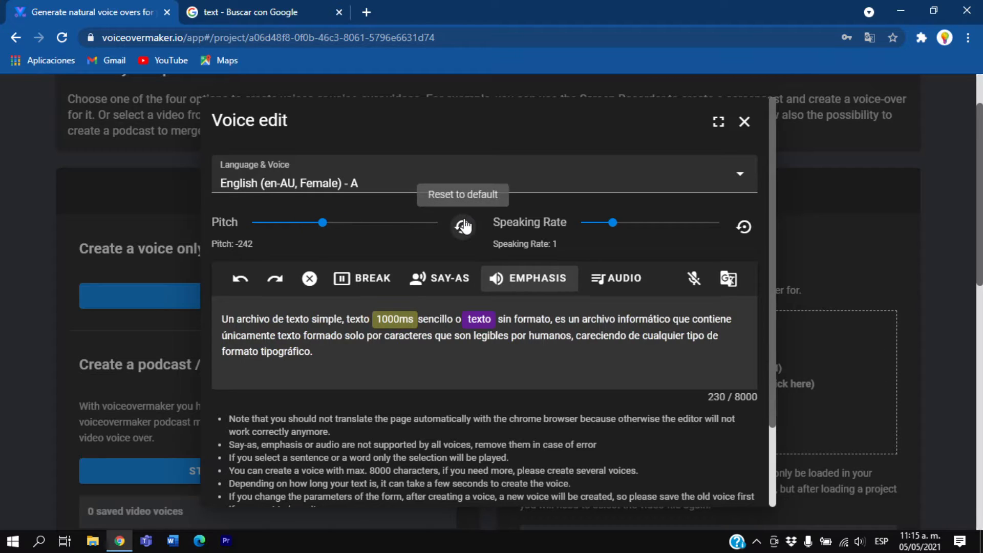
click(464, 226)
drag(617, 223, 659, 223)
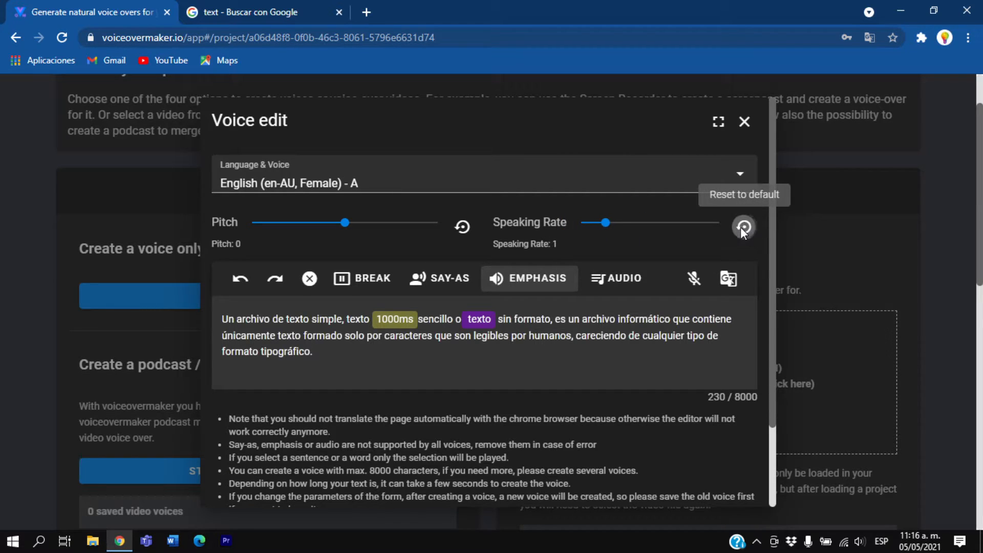
Look at the available languages and voices and the entered text, keeping the English (en-AU, Female) - A voice
click(333, 184)
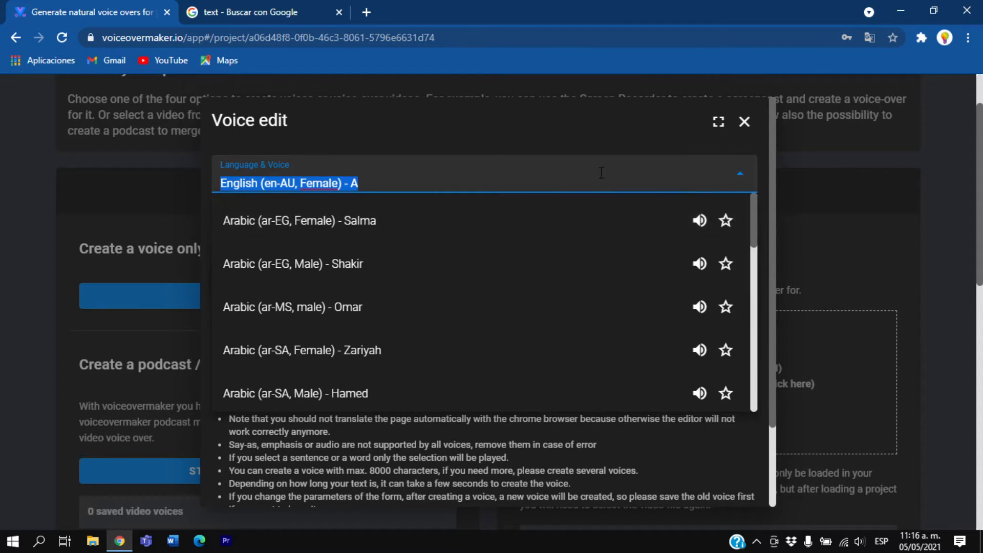
click(550, 146)
drag(368, 361, 206, 333)
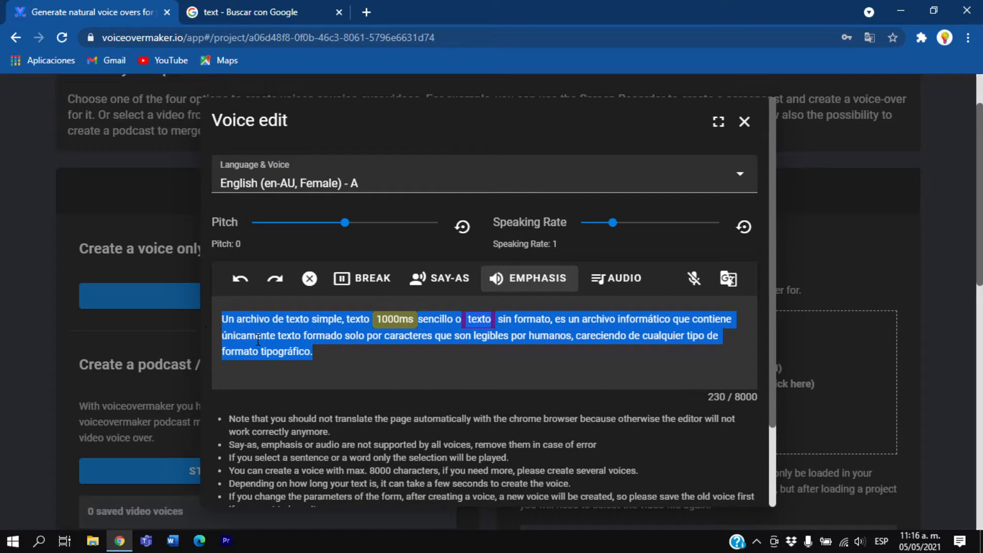
click(415, 376)
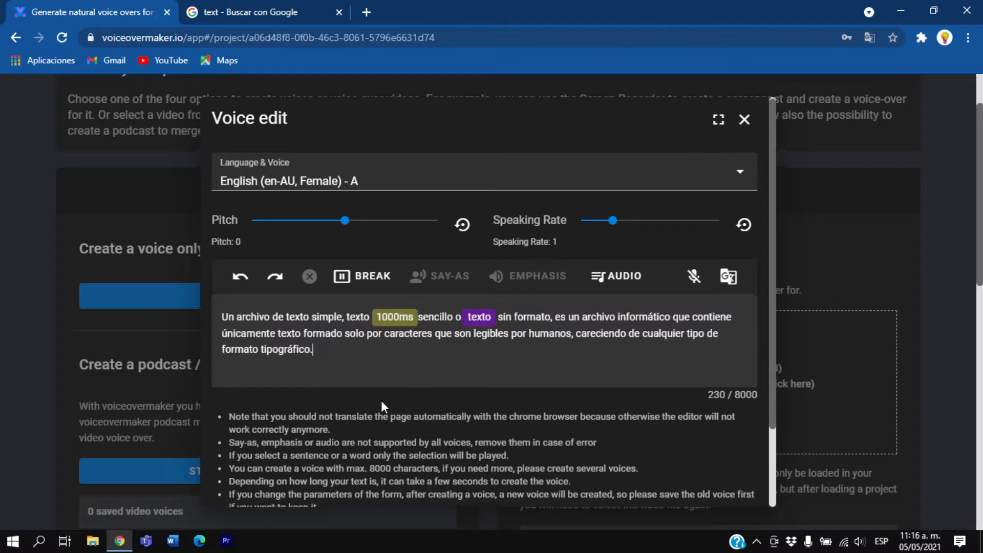
Review the available-character note, voice preview, WAV and MP3 downloads, and Save Voice option, and close the voice editor
scroll(381, 401, down, 2)
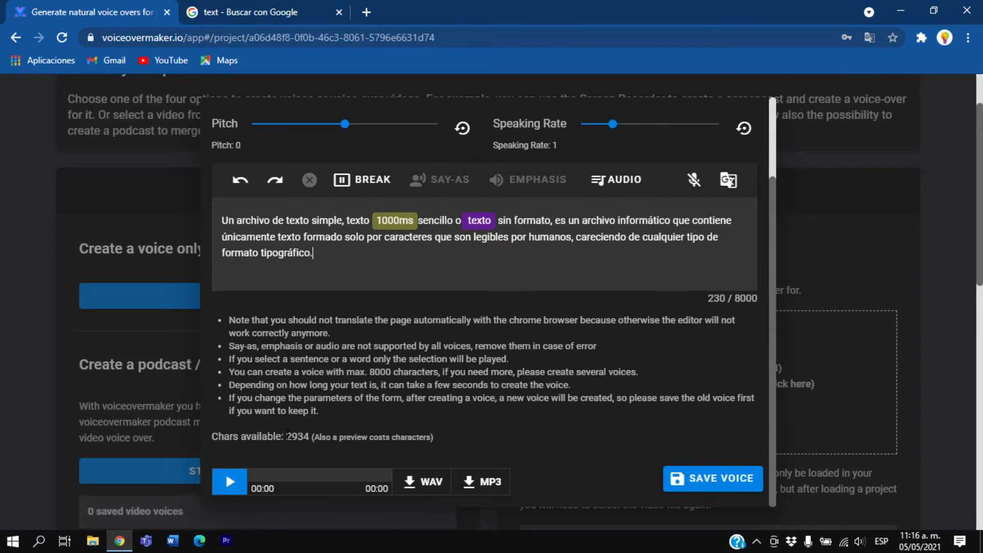
drag(315, 437, 409, 436)
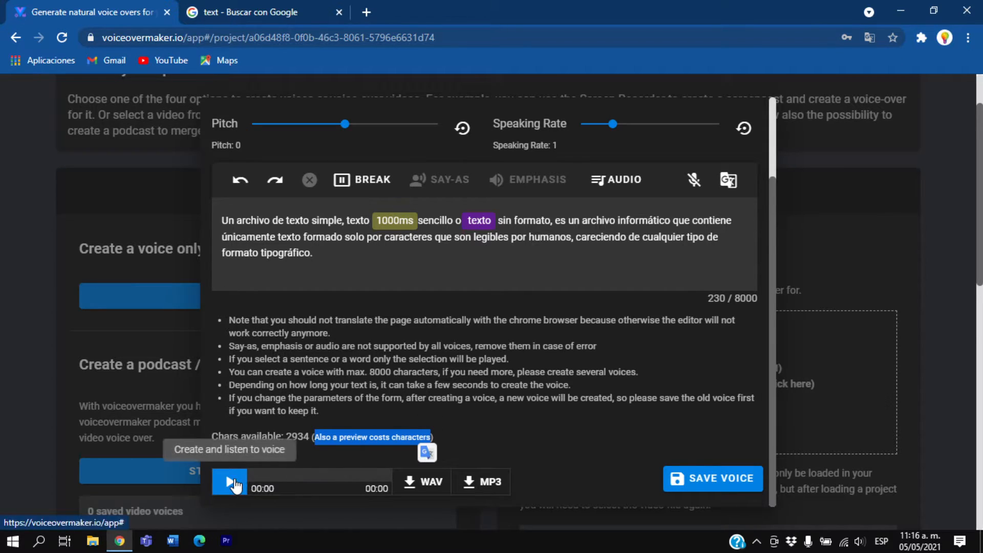
click(426, 486)
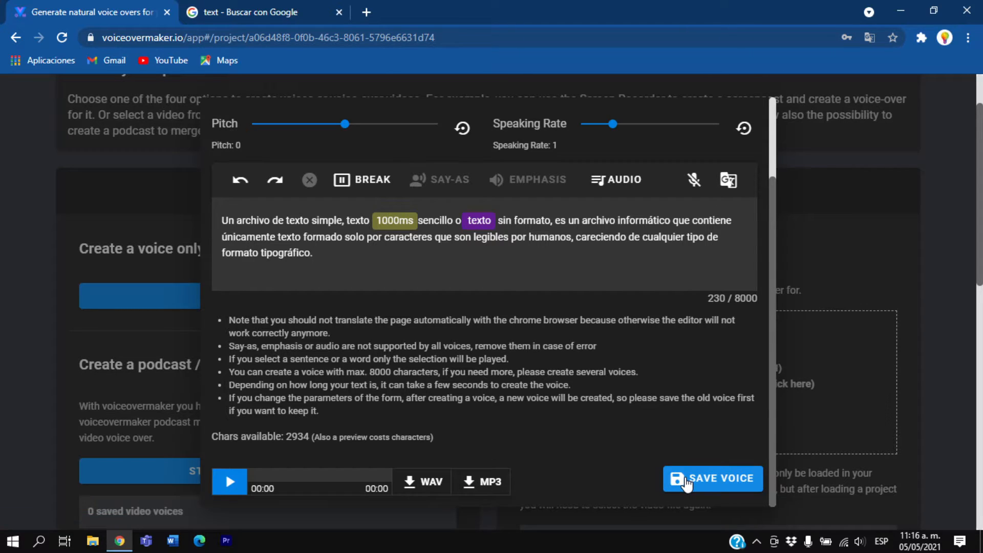
click(698, 484)
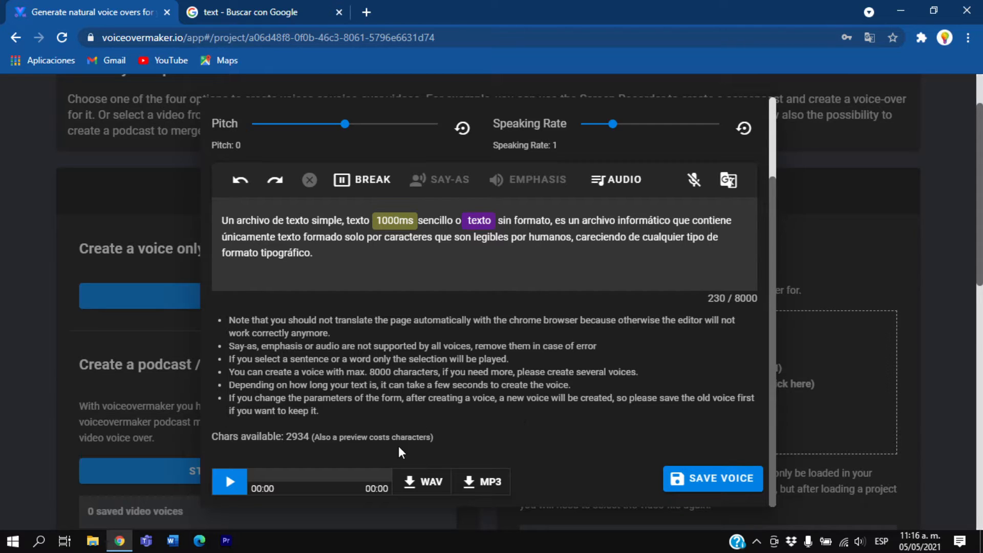
scroll(645, 368, up, 5)
click(745, 122)
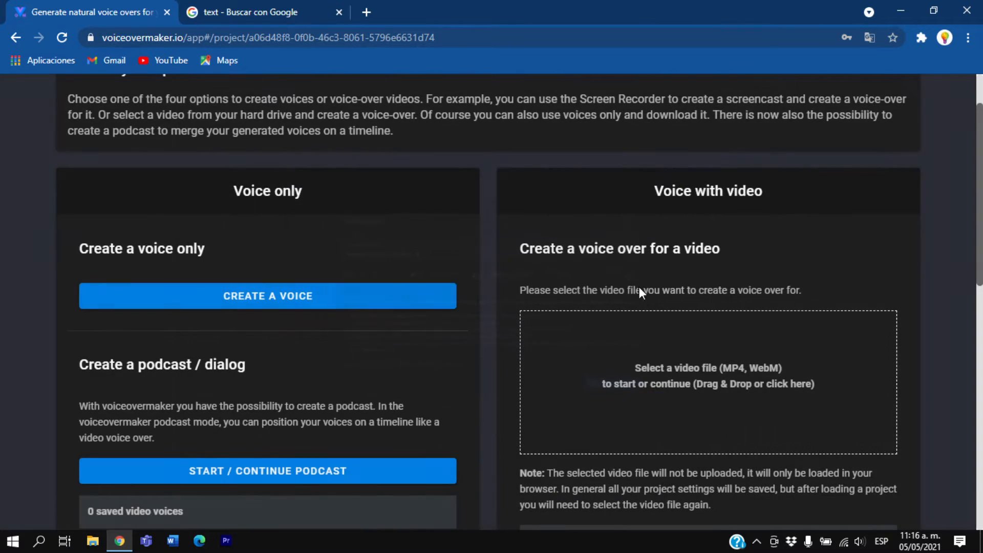
Examine the Voice with video option for creating a voice over from a video file
scroll(582, 324, down, 1)
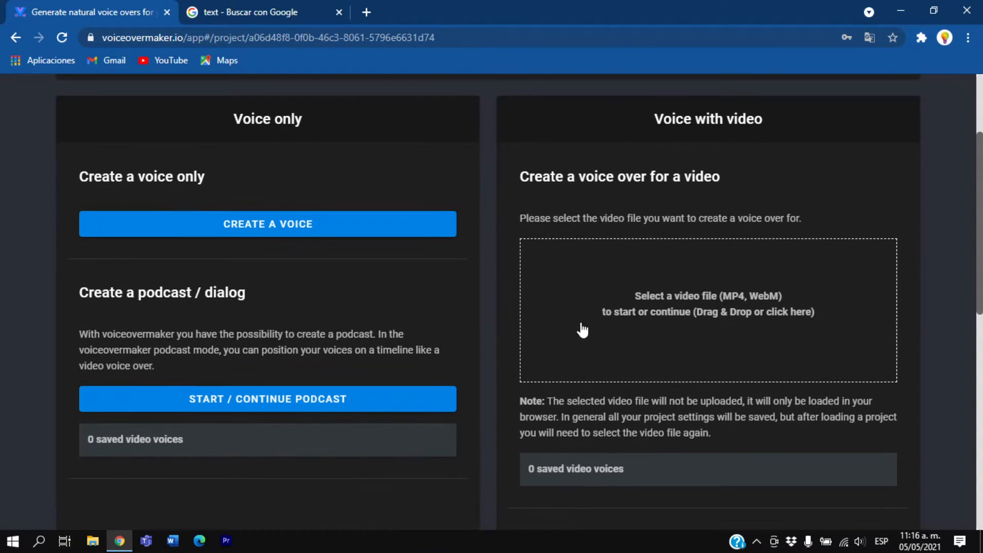
triple_click(664, 119)
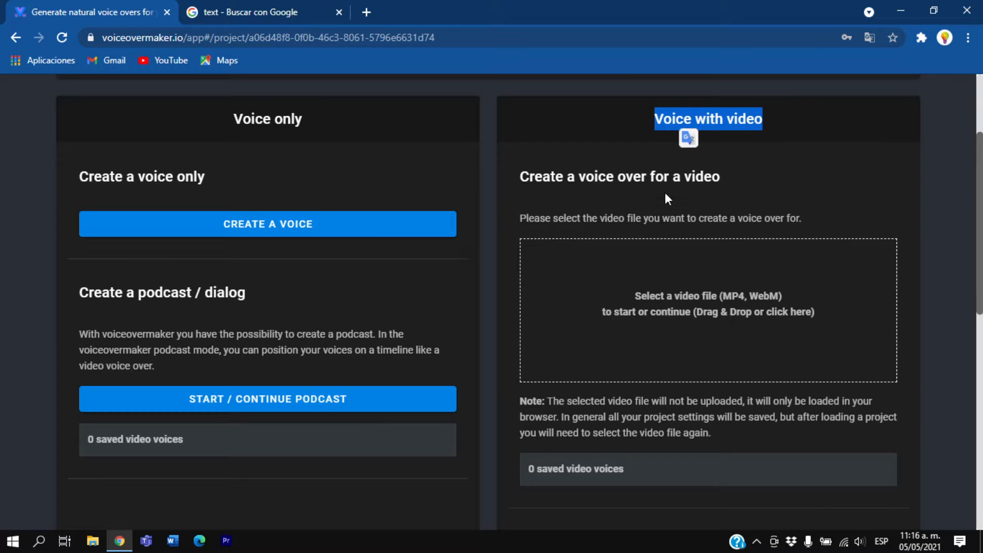
click(740, 163)
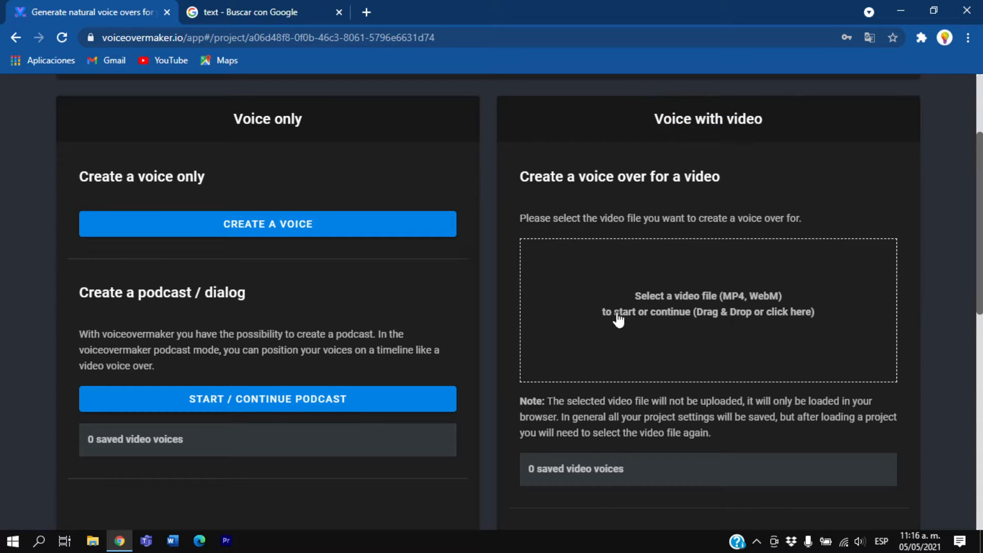
Load the Stars - 51777 video for a voice over, play its opening seconds and pause it
click(628, 331)
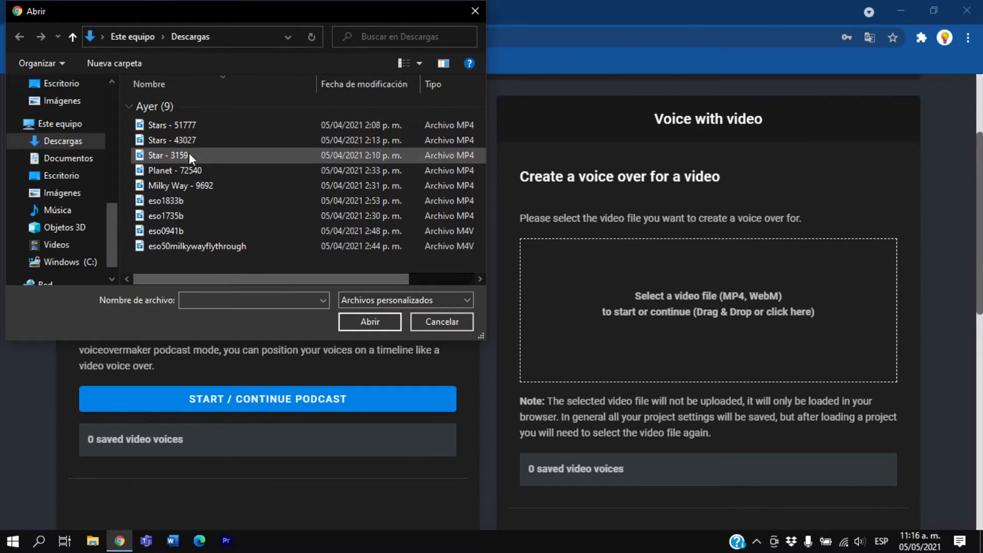
double_click(210, 127)
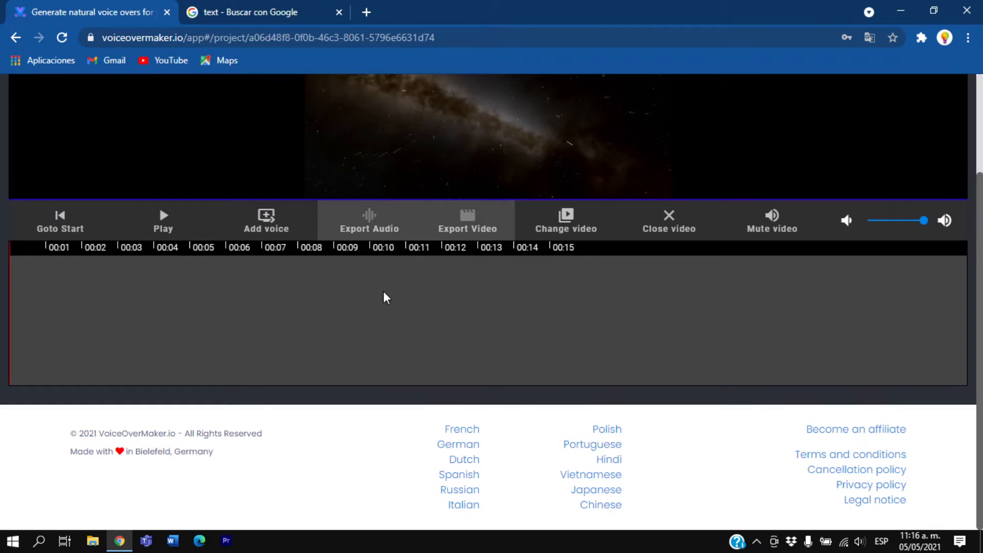
scroll(377, 325, up, 2)
click(148, 353)
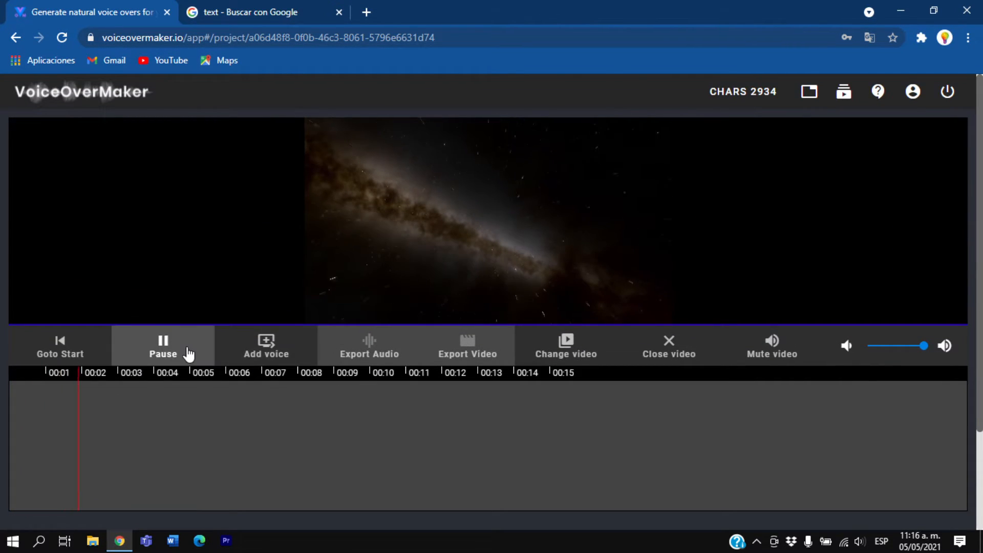
click(174, 355)
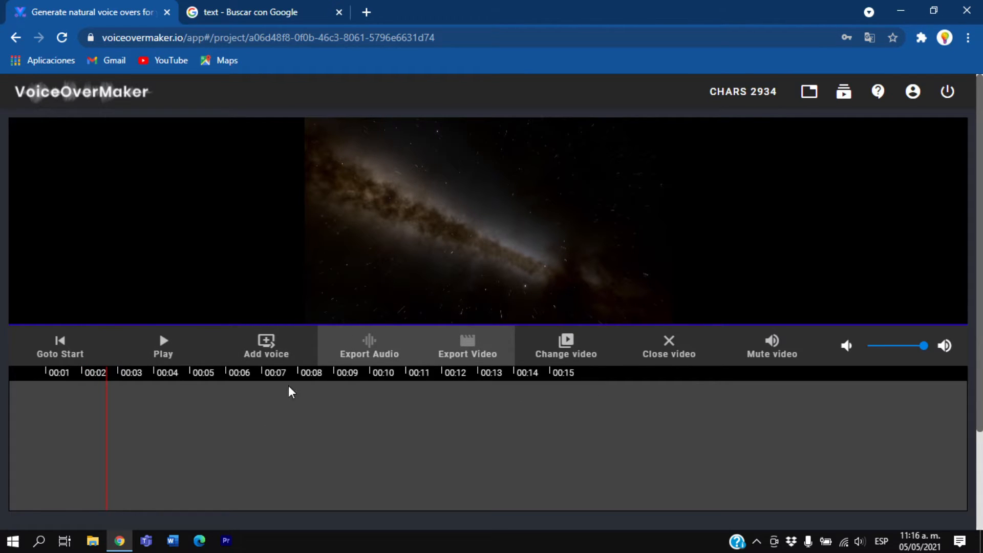
Add a voice with the copied Spanish text about plain text files, review its download and save options, and close the editor without saving
click(270, 359)
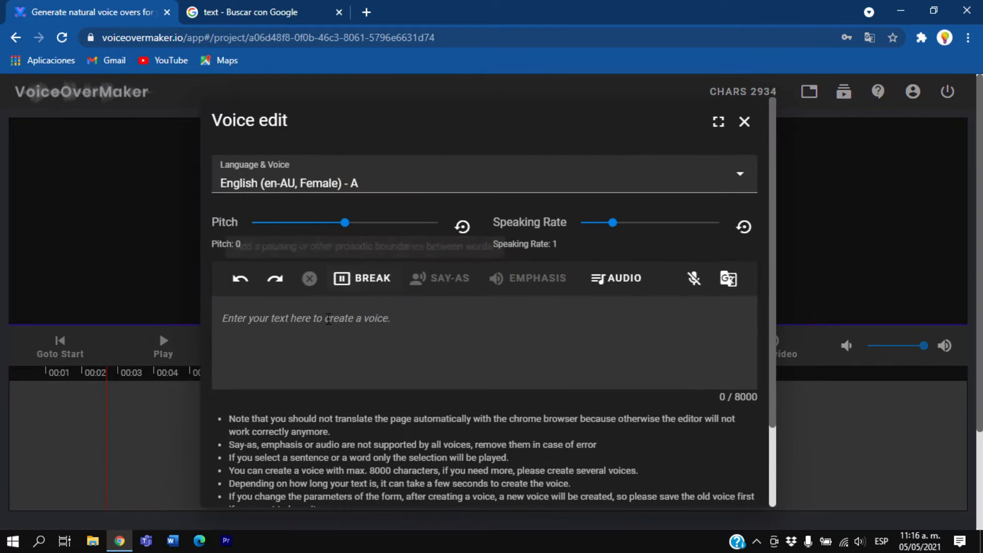
right_click(328, 321)
click(374, 204)
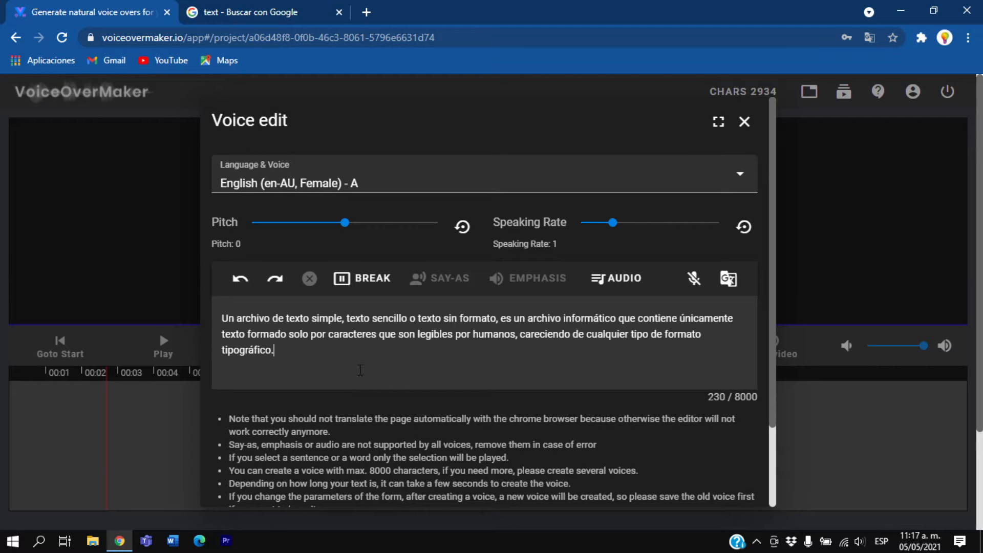
scroll(360, 370, down, 2)
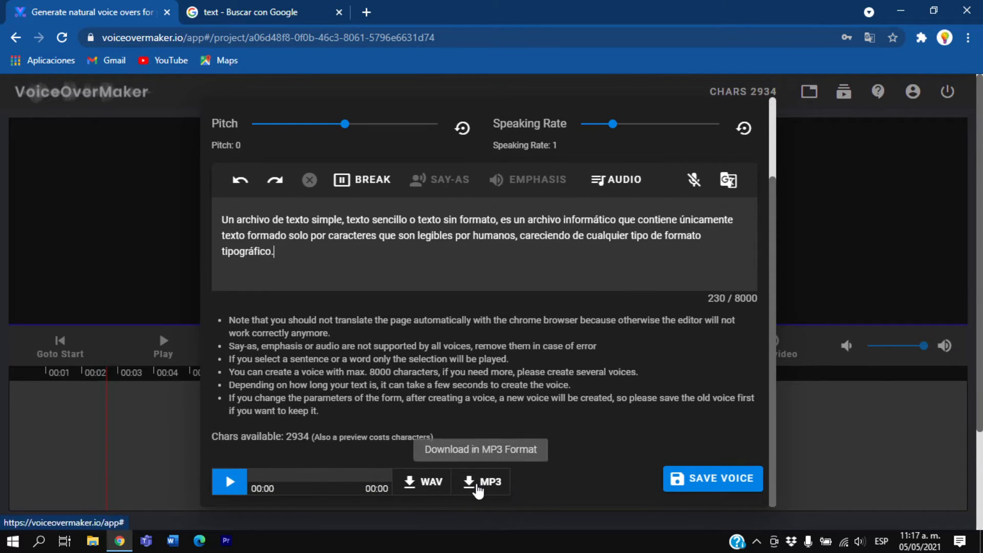
scroll(615, 307, up, 2)
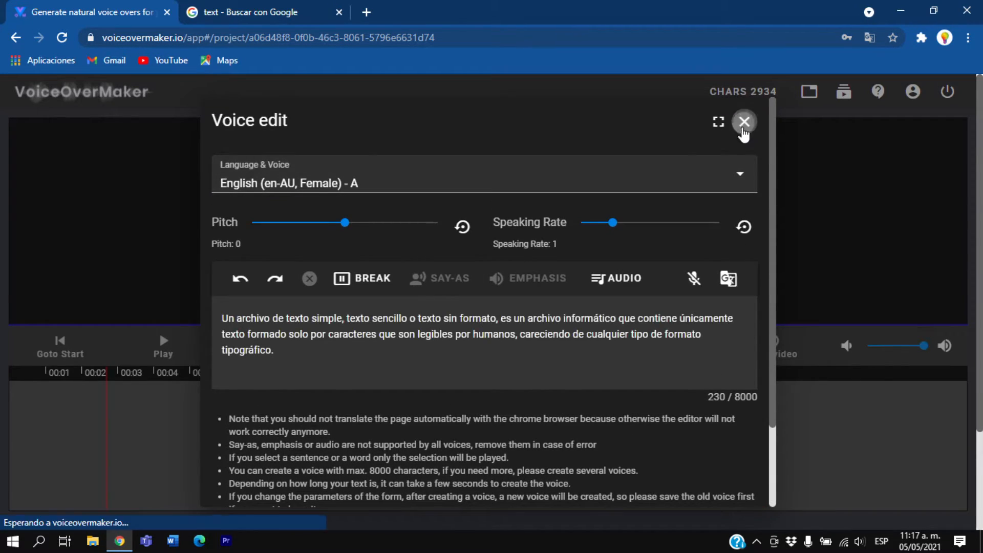
click(744, 122)
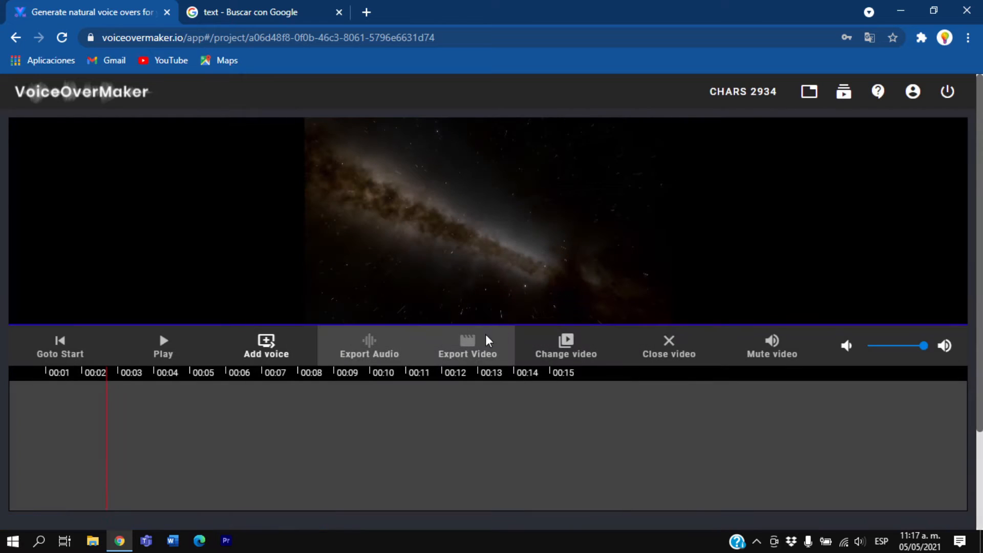
Play the current video, and replace it with eso1735b for a short preview
click(183, 358)
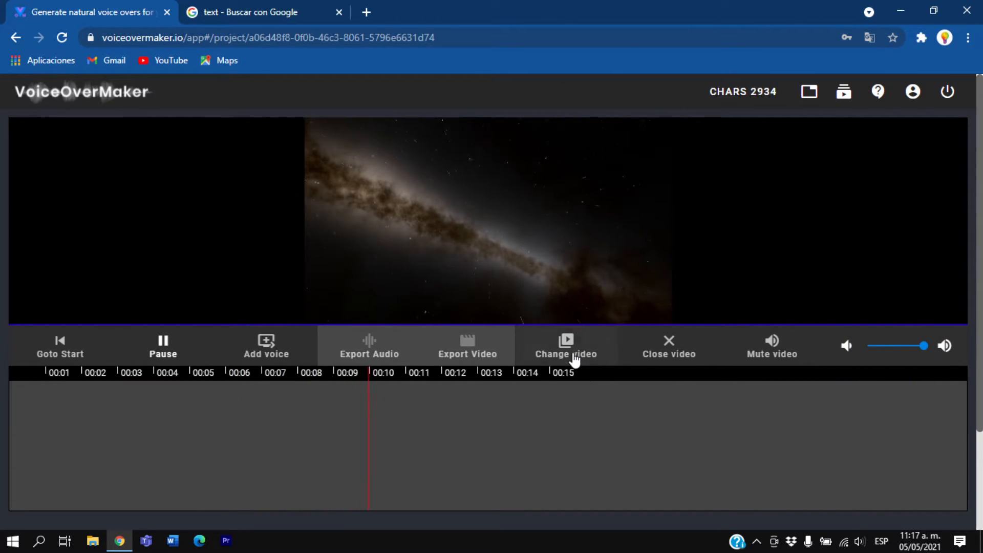
click(758, 356)
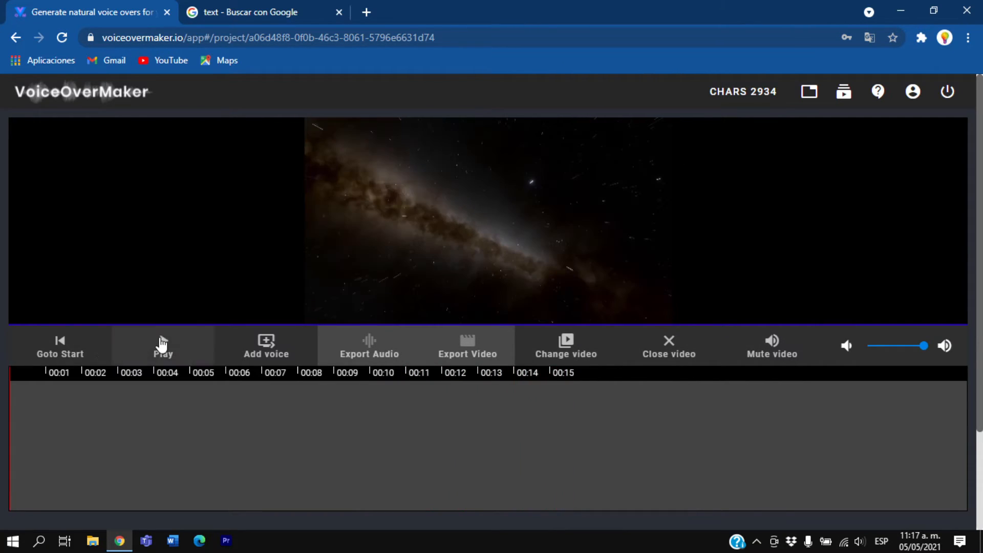
click(566, 348)
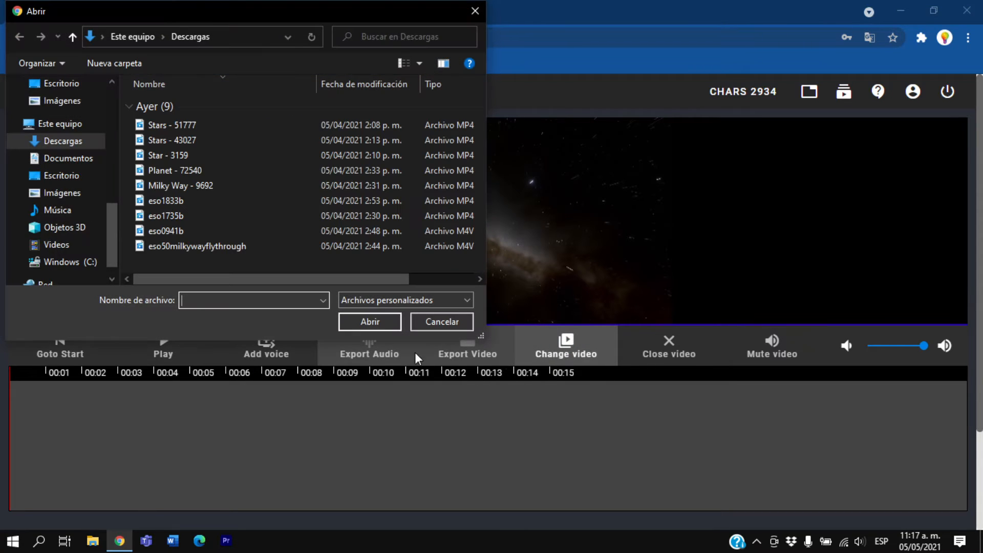
click(220, 217)
double_click(220, 217)
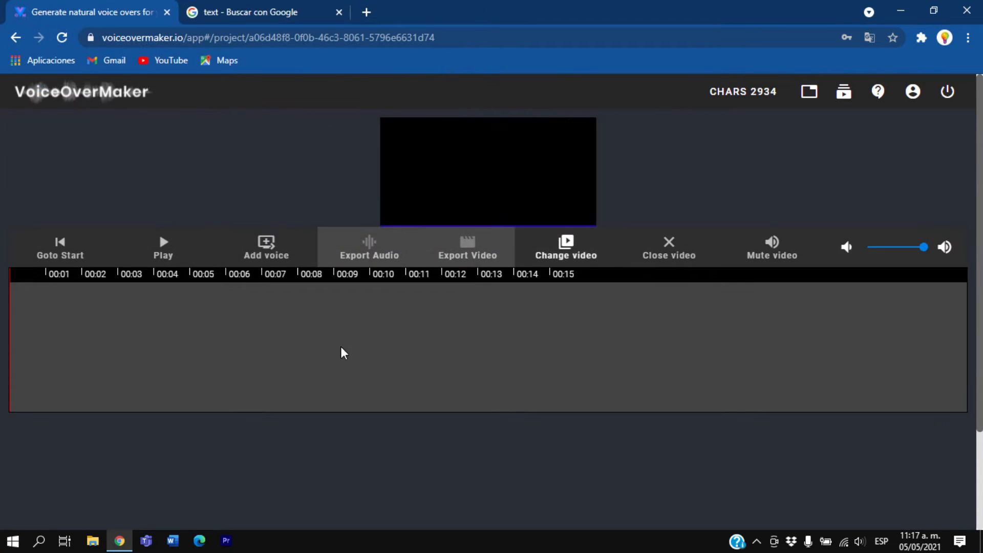
click(178, 349)
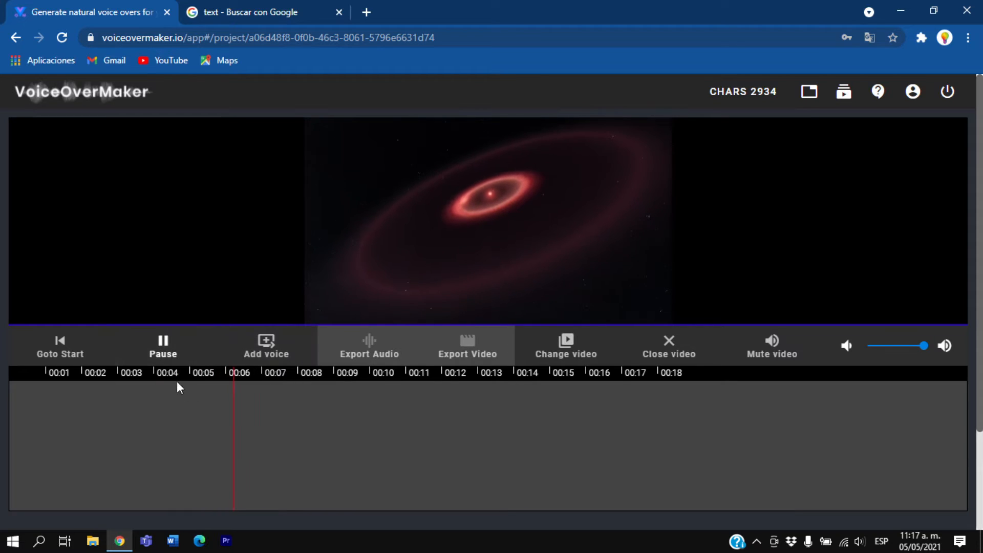
click(161, 349)
Change the video to Planet - 72540 and briefly preview it
click(572, 353)
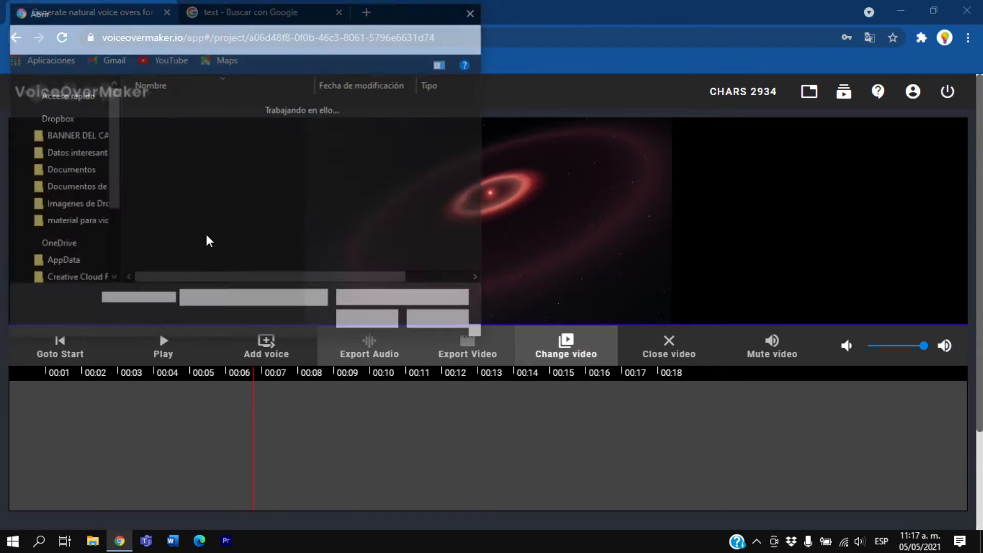
double_click(209, 176)
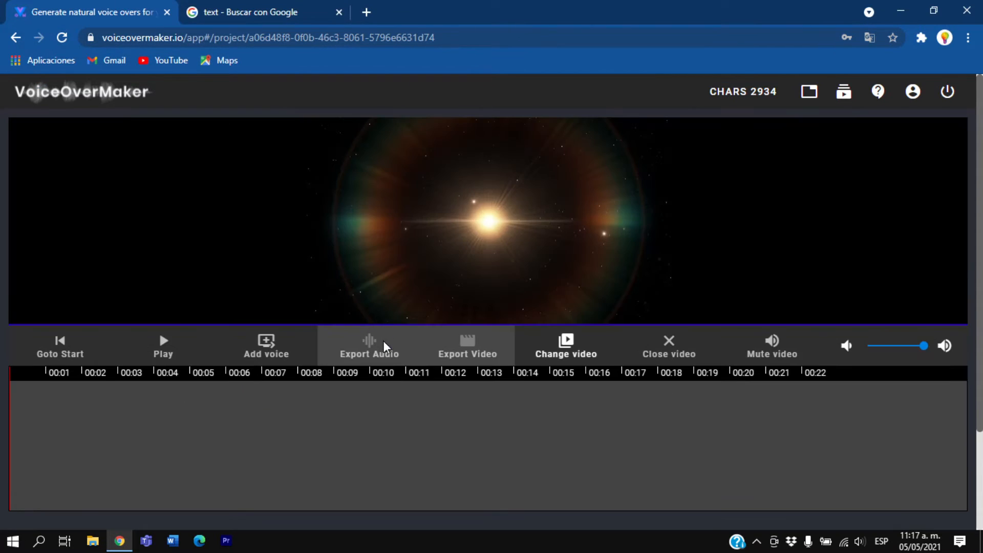
click(162, 353)
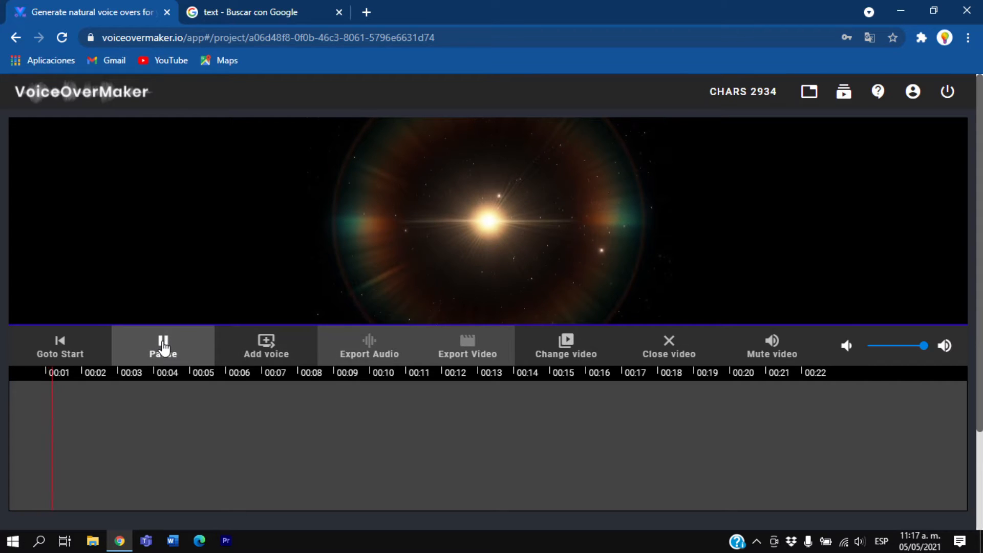
click(162, 353)
Look over the empty voice editor for this video, including its preview, download and save options, and close it
click(270, 353)
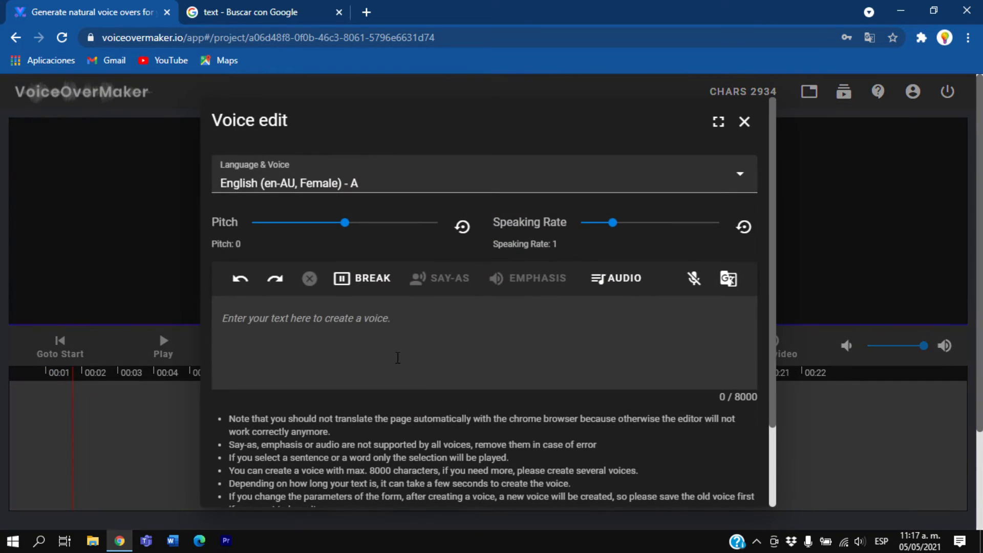
right_click(397, 333)
click(370, 367)
scroll(694, 257, down, 2)
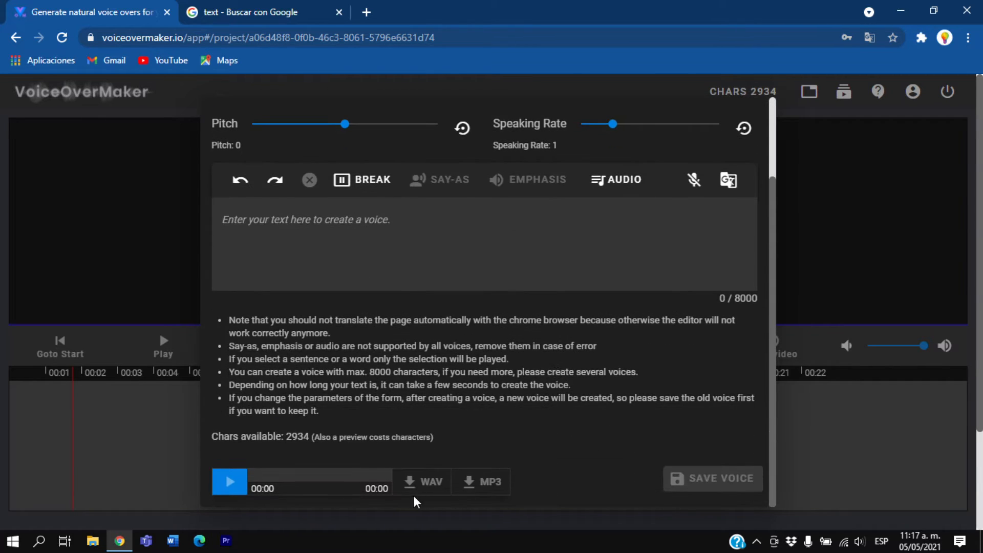
scroll(637, 300, up, 4)
click(746, 123)
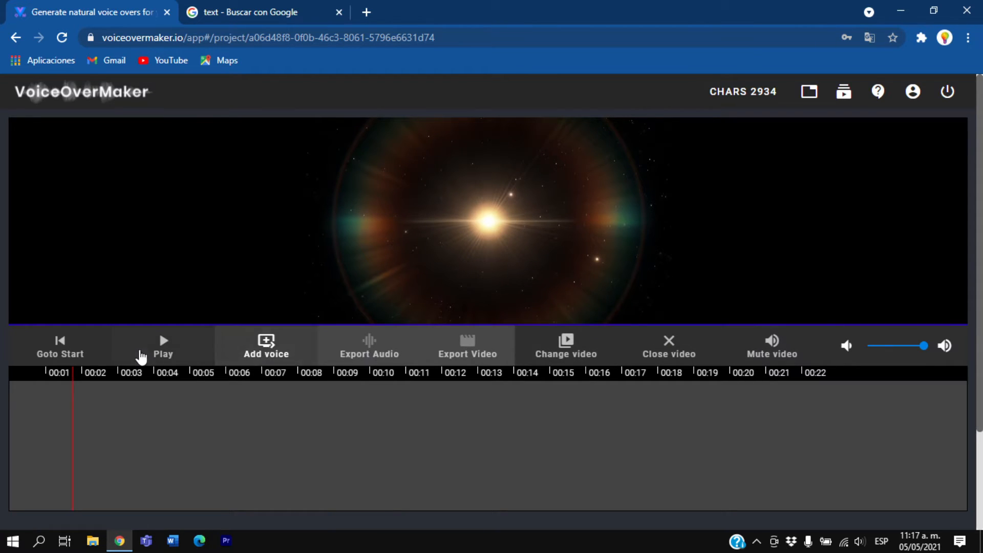
Resume the video preview, and close the video to return to the project options
click(164, 344)
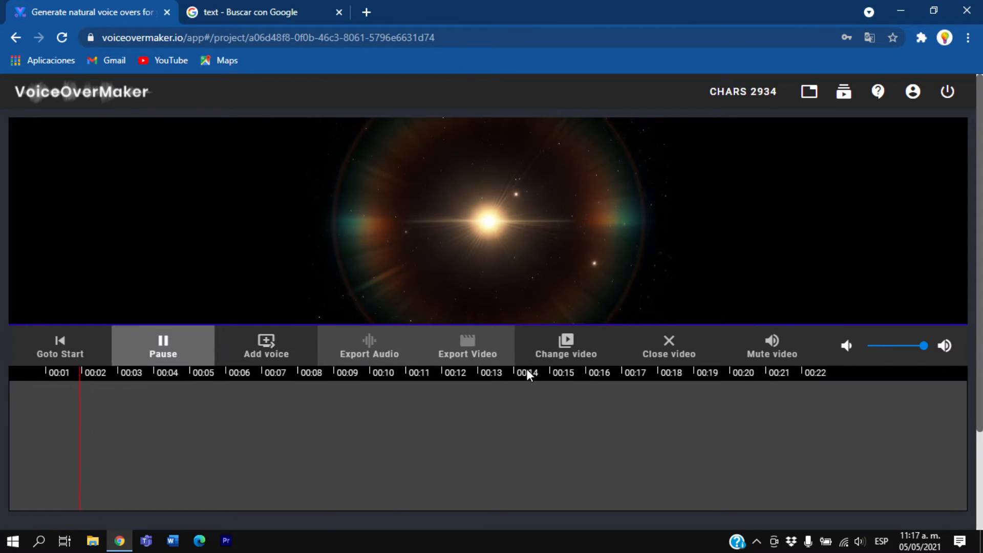
click(666, 350)
scroll(444, 410, down, 4)
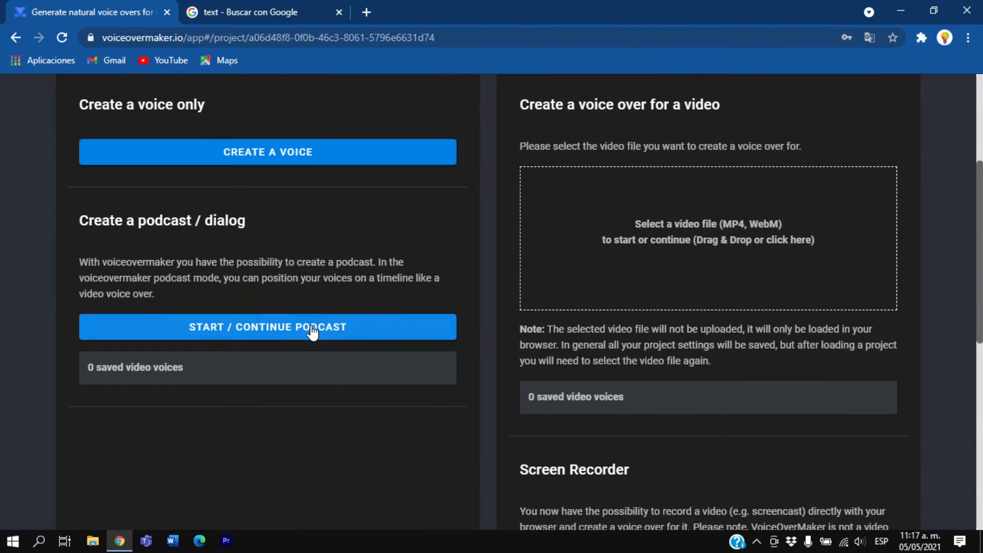
Start a podcast / dialog from the Voice only options, look at its voice editor, and close the editor without adding text
drag(91, 220, 246, 228)
click(247, 228)
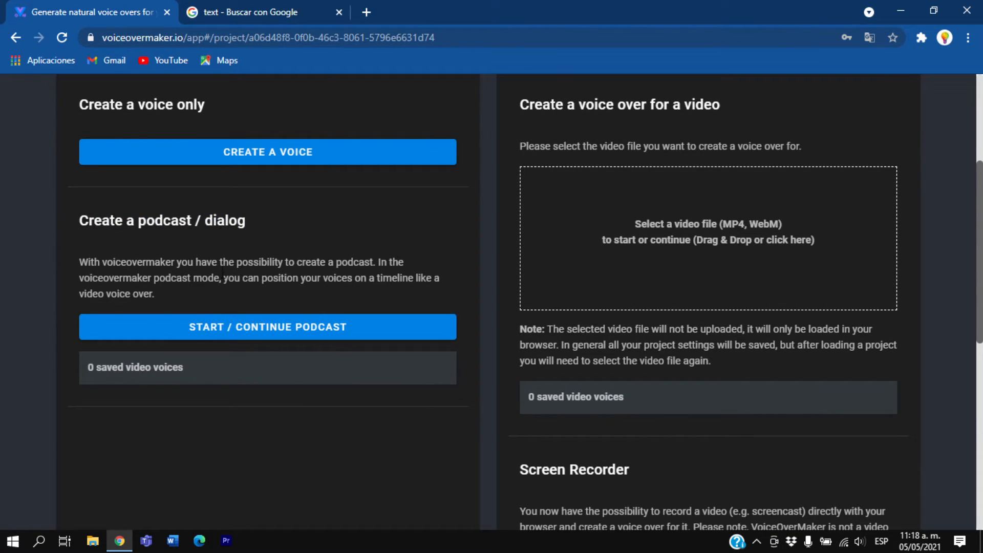
click(230, 334)
scroll(267, 254, up, 10)
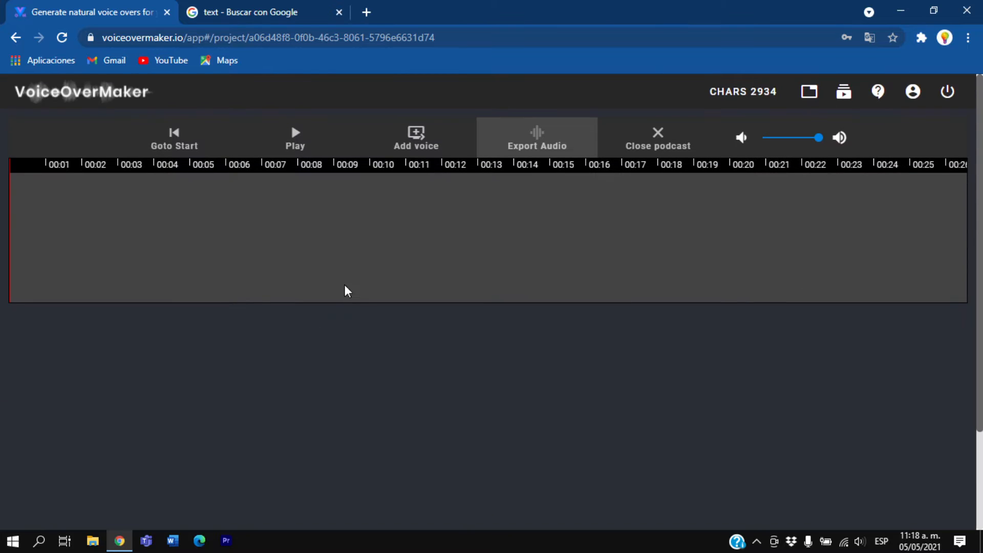
click(402, 135)
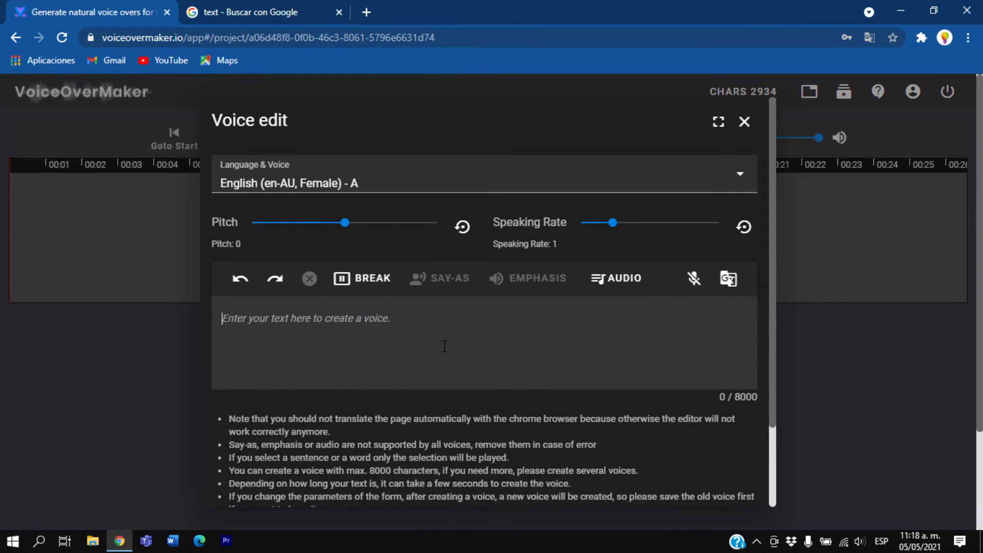
click(744, 121)
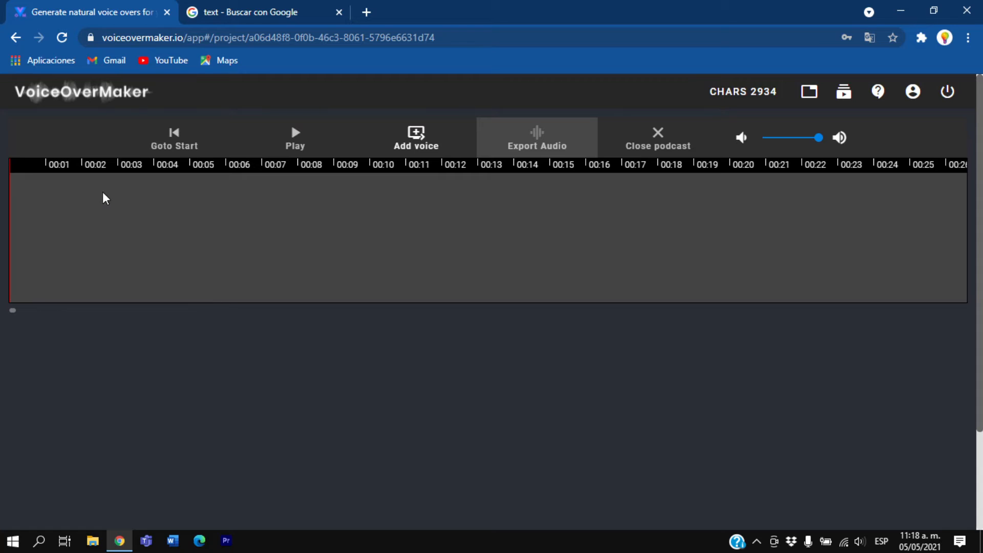
Briefly play the empty podcast timeline, and close the podcast
click(281, 149)
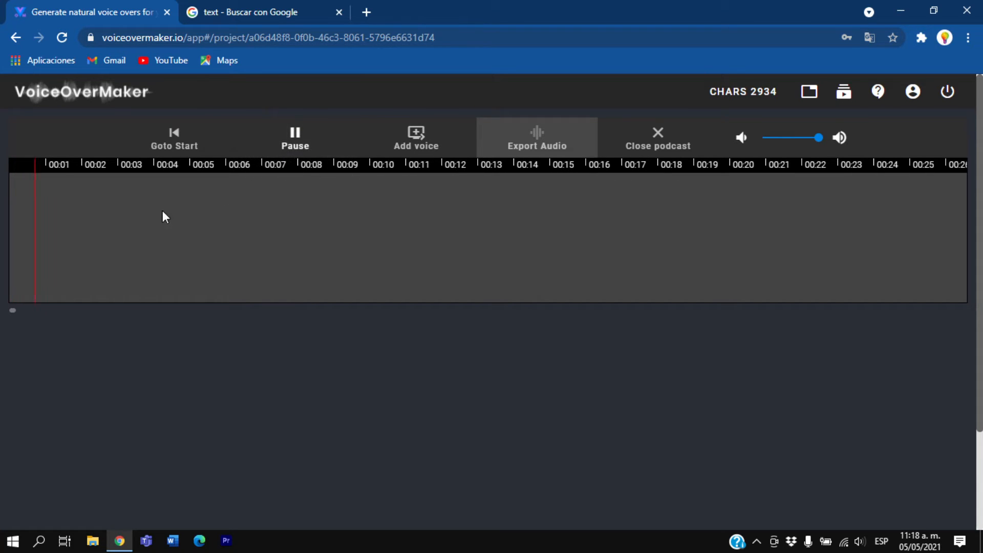
click(285, 152)
click(636, 144)
Try choosing a screen in the Screen Recorder section, cancel the request, and leave Record audio turned off
scroll(561, 361, down, 7)
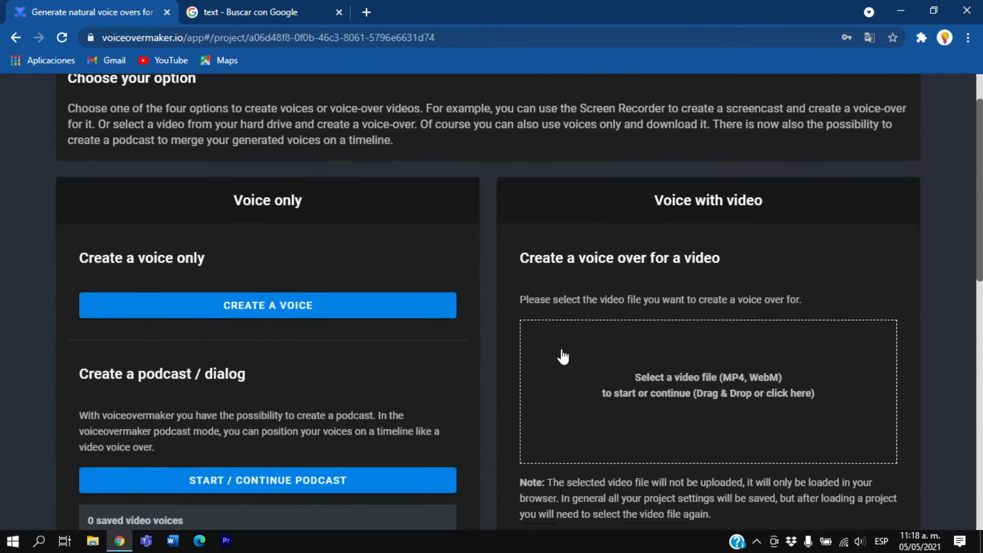
scroll(562, 362, up, 2)
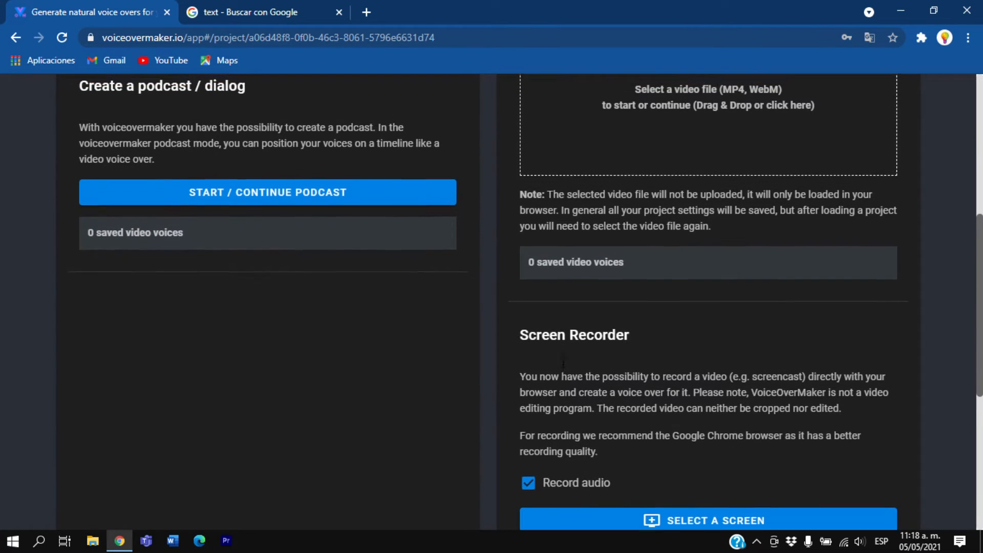
scroll(561, 361, down, 3)
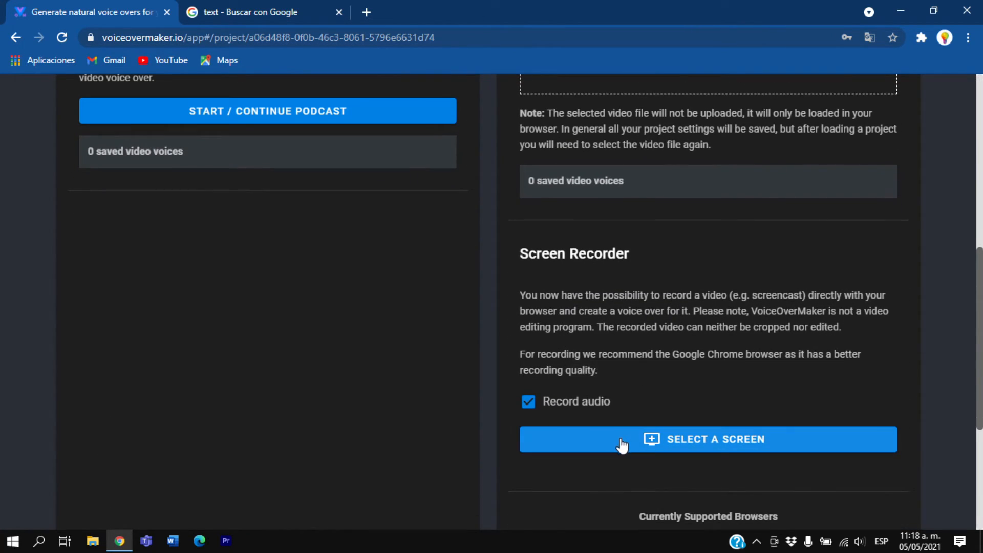
click(620, 444)
click(638, 394)
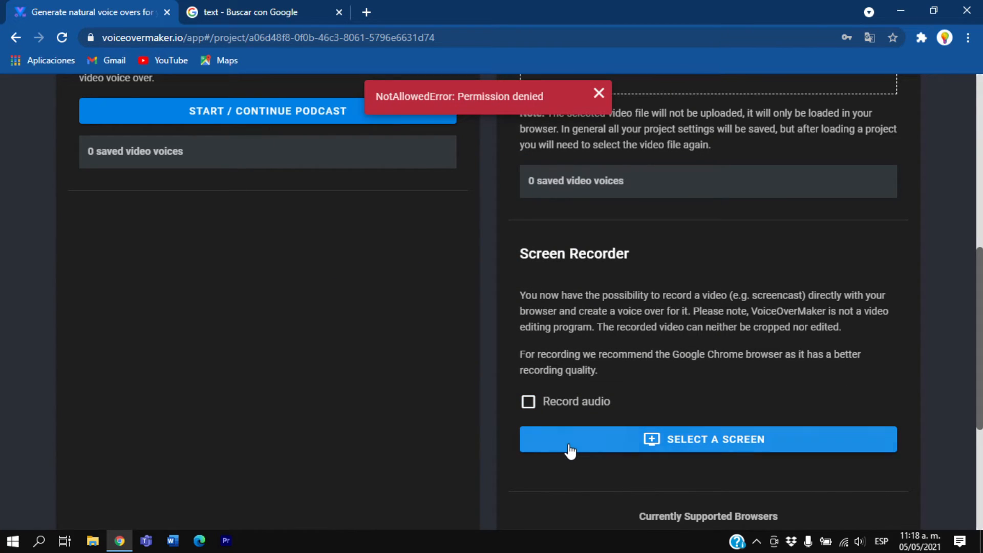
click(533, 403)
click(533, 403)
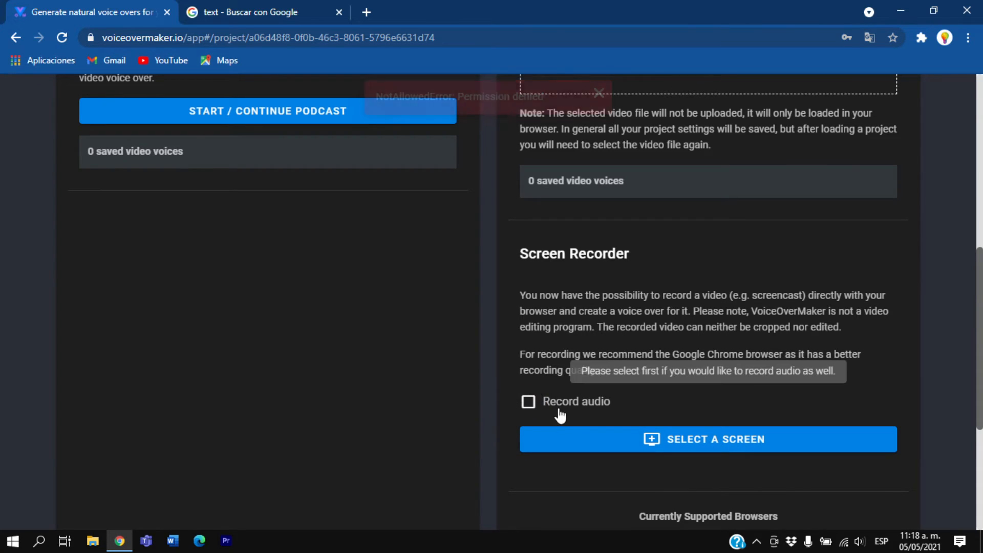
Select a screen for the Screen Recorder, sharing the Chrome tab "Generate natural voice overs for your videos" without audio
click(582, 444)
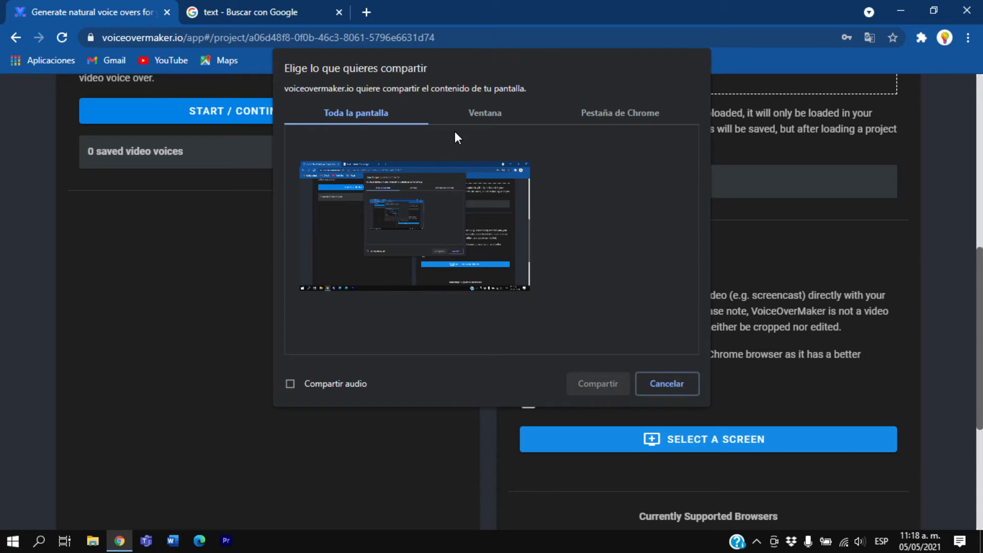
click(477, 115)
click(374, 180)
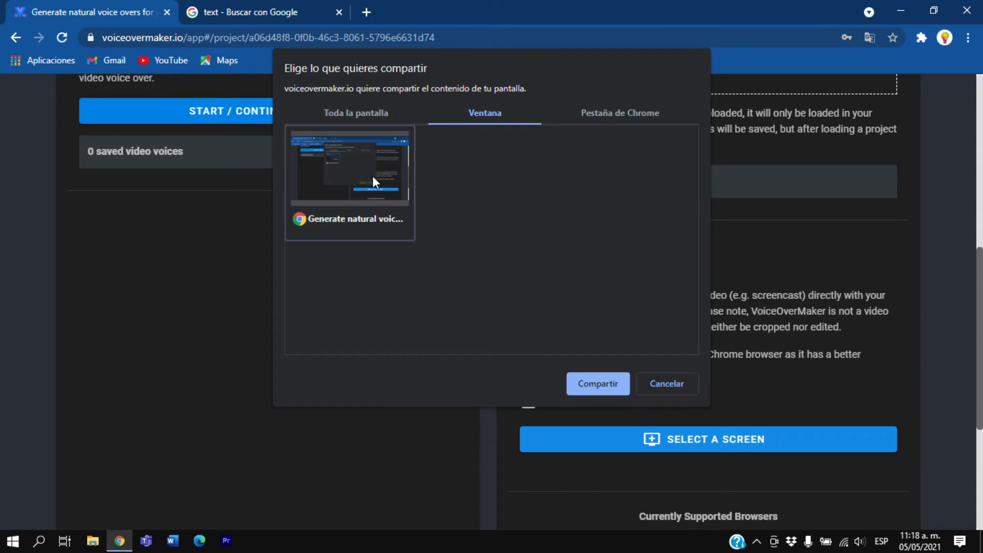
click(594, 124)
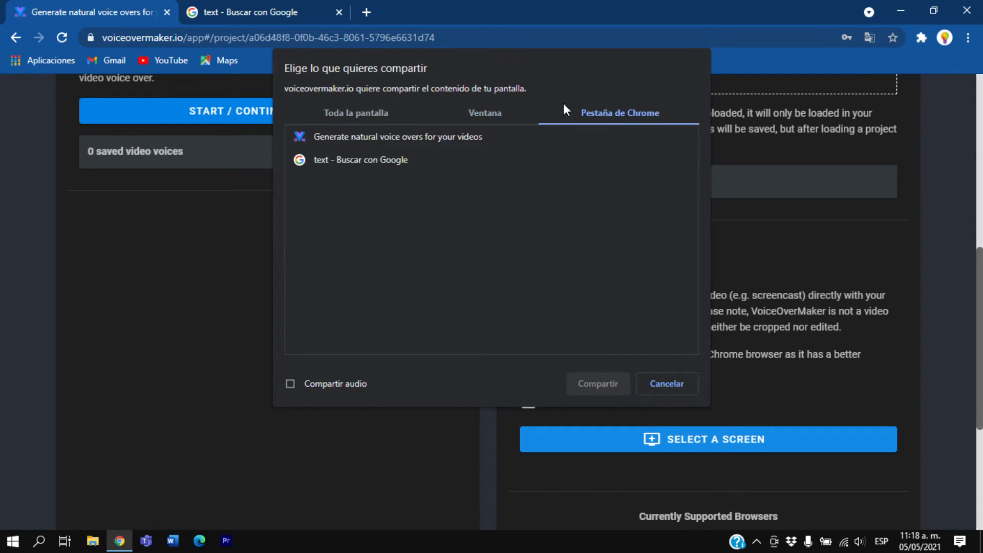
click(385, 138)
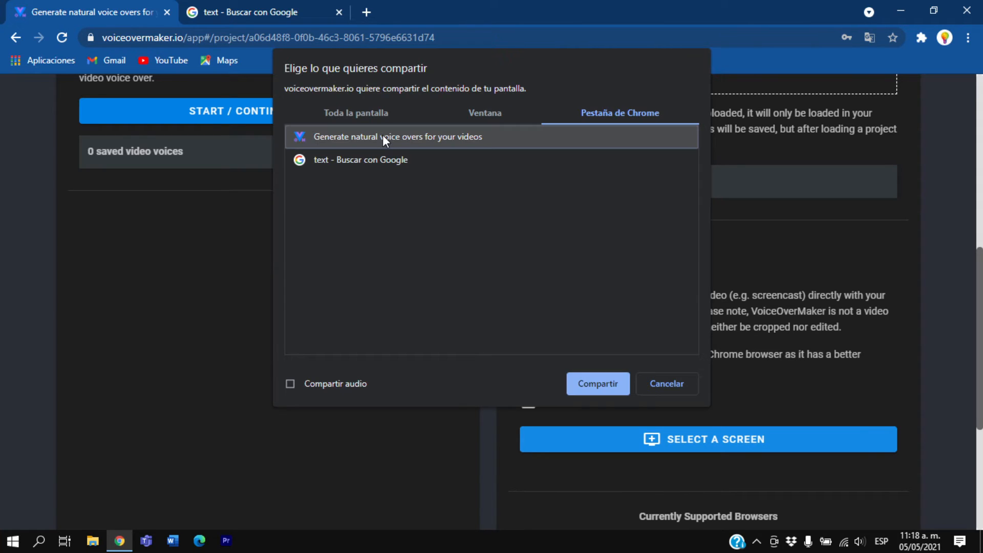
click(602, 381)
Start recording the shared tab in the Screen Recorder section, leaving Record audio turned off
scroll(447, 370, down, 5)
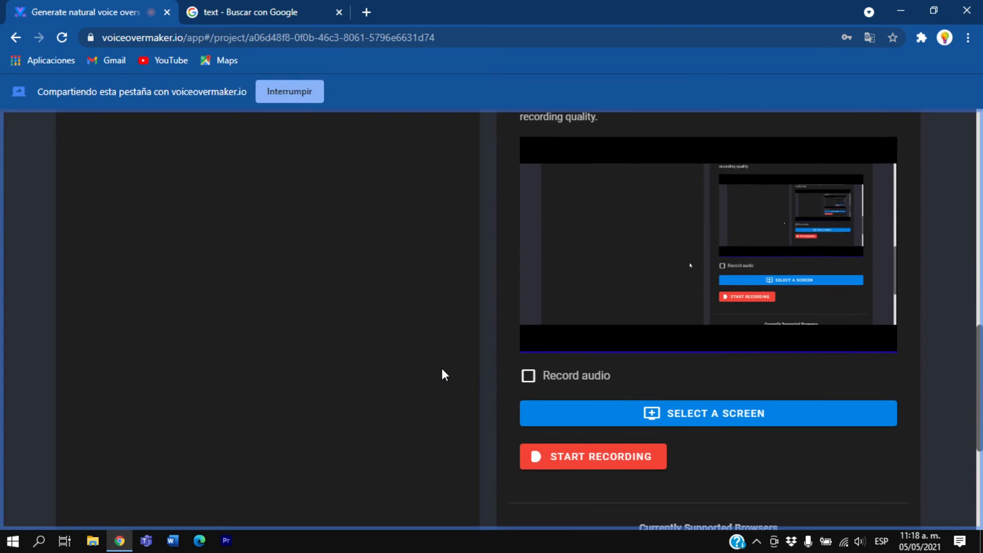
scroll(441, 367, down, 1)
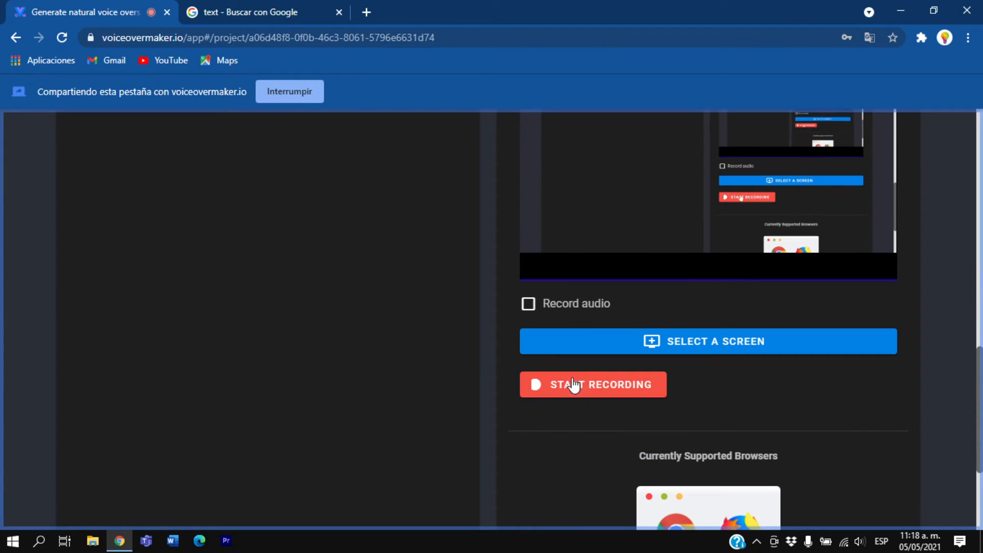
scroll(512, 389, up, 2)
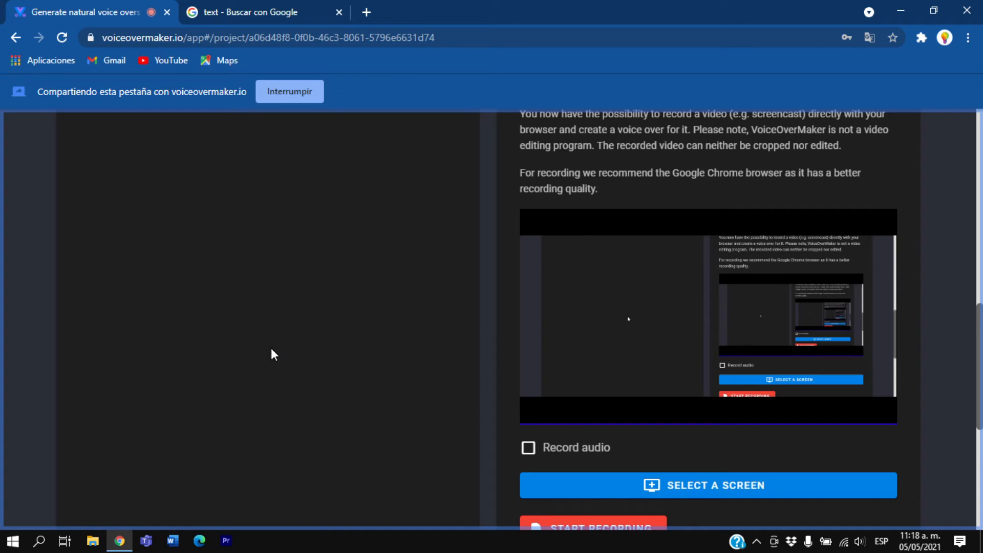
scroll(625, 491, down, 1)
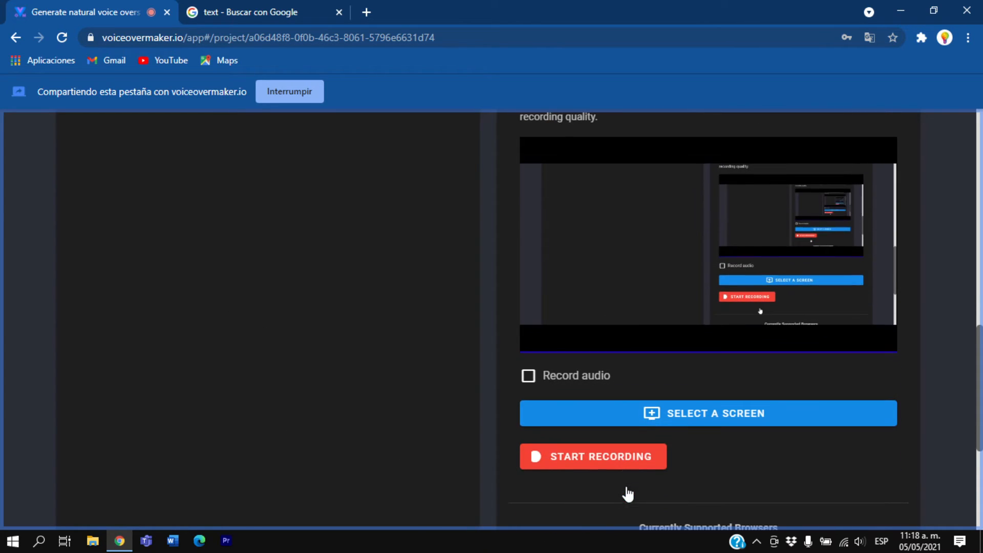
scroll(576, 454, down, 1)
scroll(576, 454, down, 1)
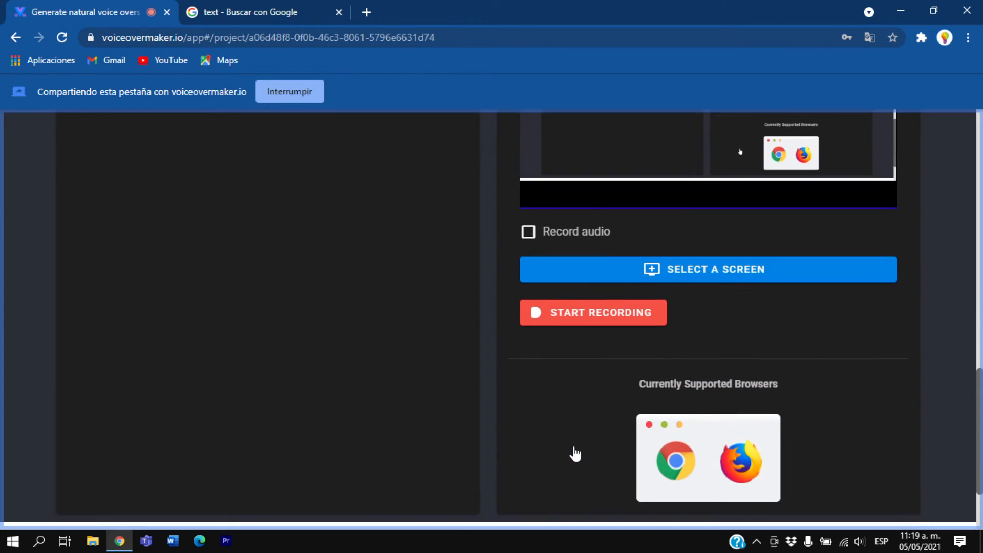
scroll(575, 454, up, 6)
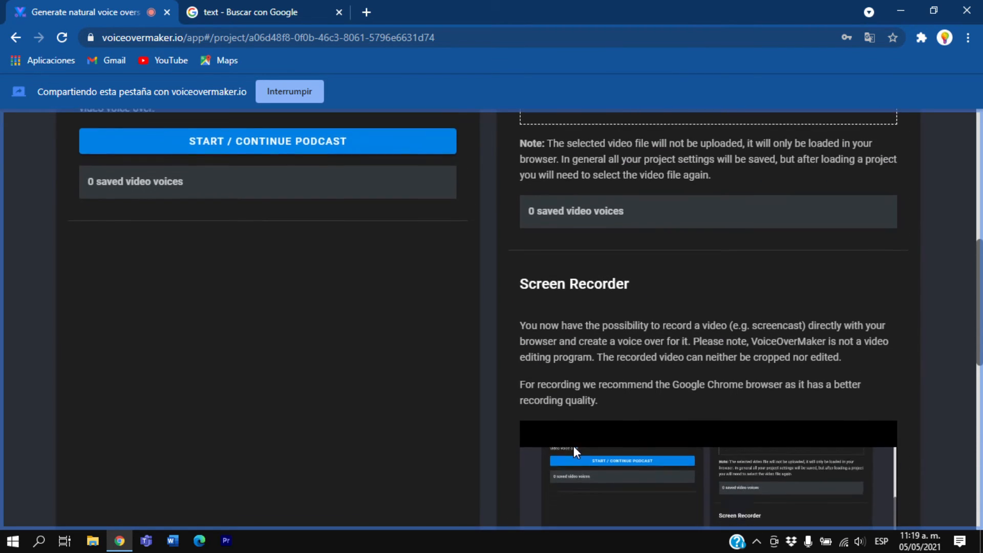
scroll(574, 447, down, 6)
scroll(573, 447, up, 3)
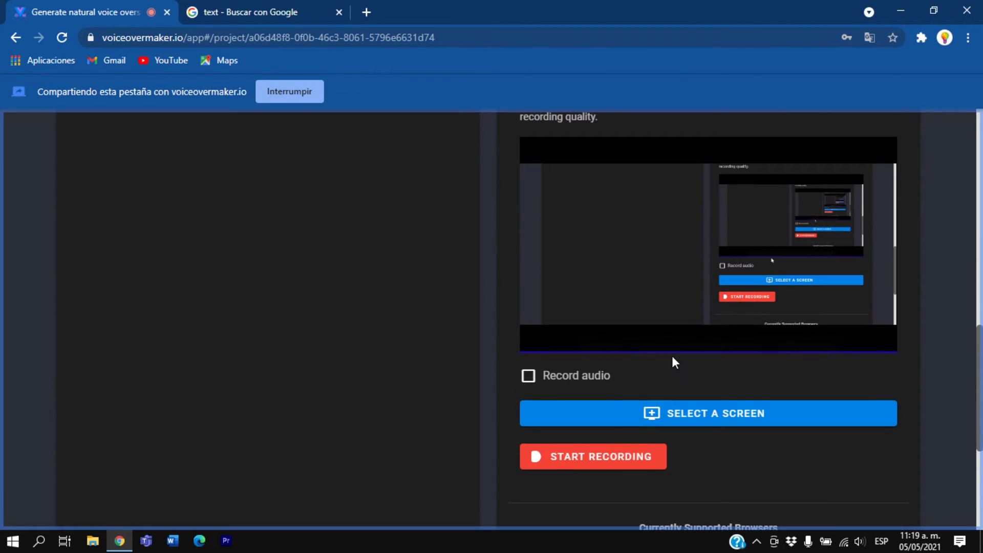
click(593, 466)
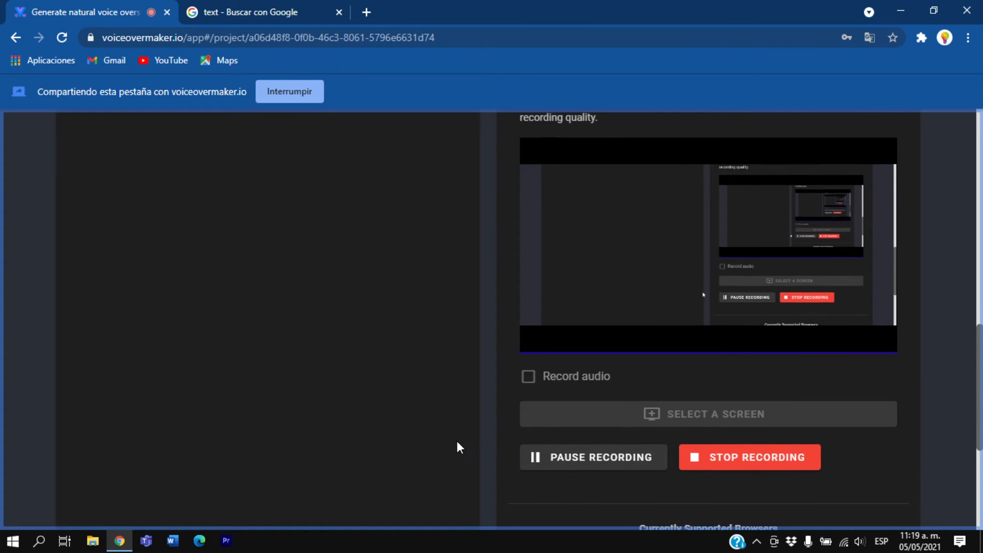
scroll(446, 442, up, 1)
scroll(353, 379, down, 1)
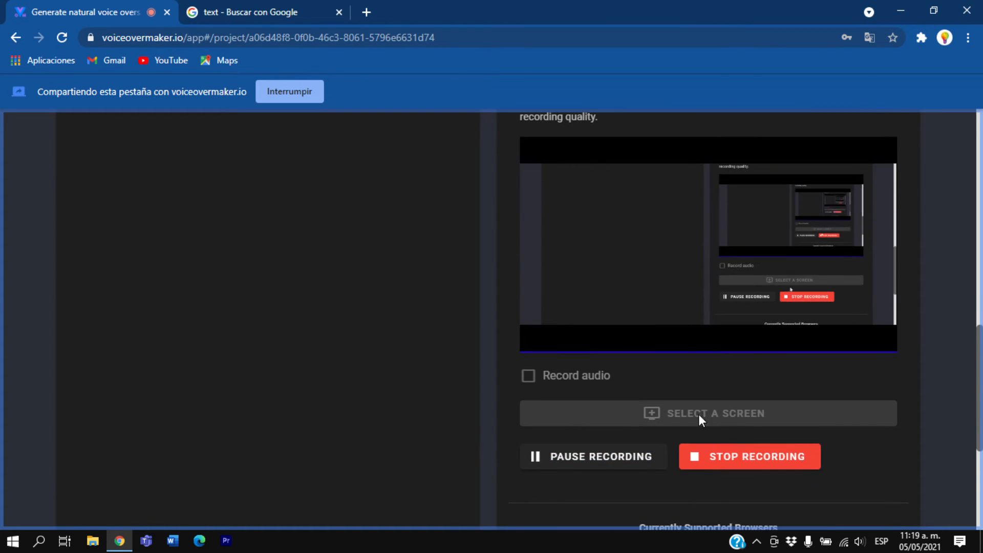
With the recording running, minimise the browser, briefly open and close File Explorer, and return to VoiceOverMaker in Chrome
click(899, 10)
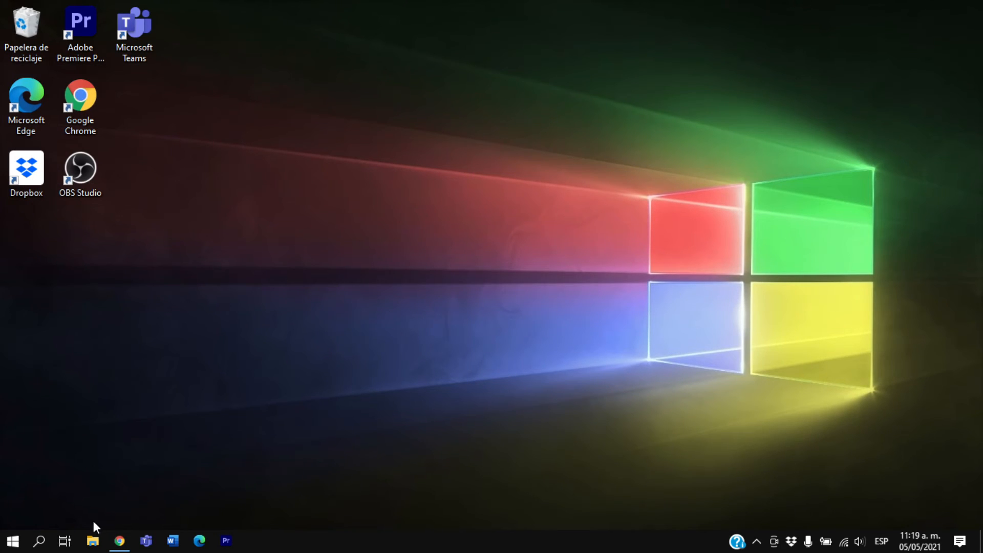
click(100, 545)
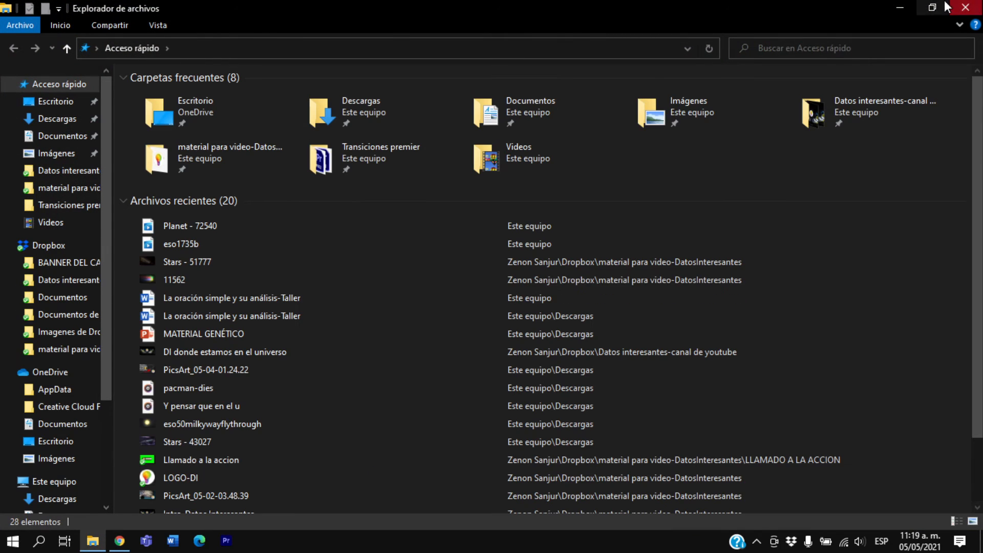
click(945, 1)
click(873, 86)
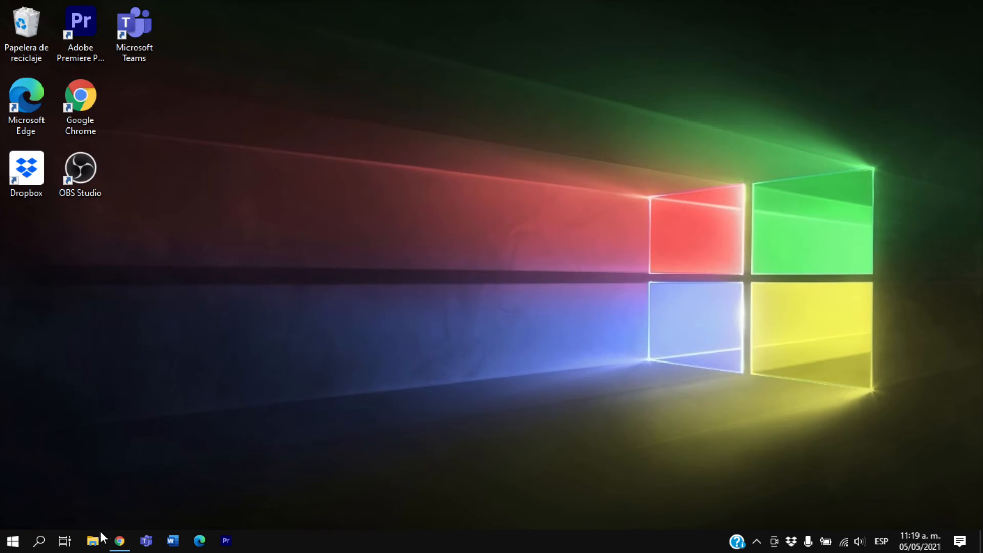
click(119, 541)
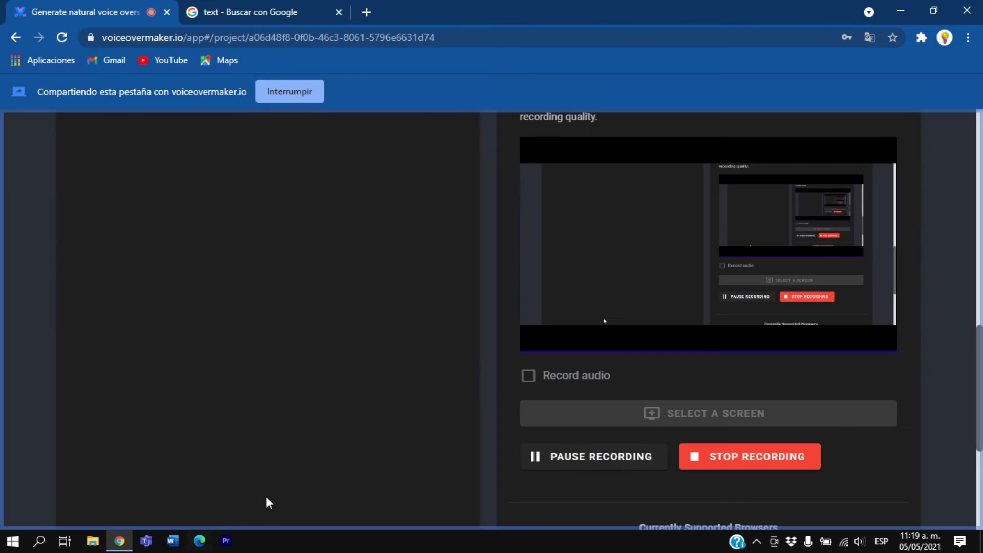
Stop the screen recording and download the recorded video
click(709, 461)
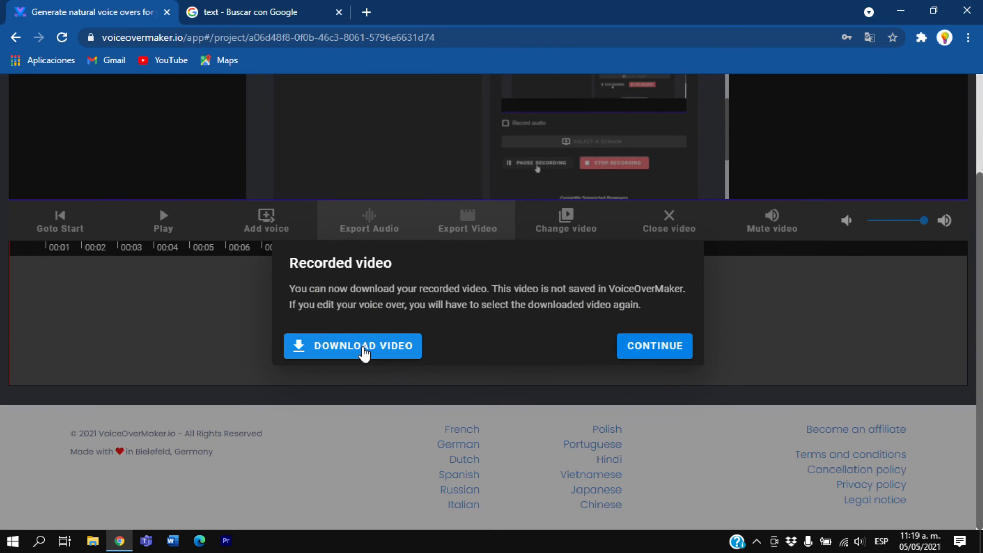
triple_click(296, 262)
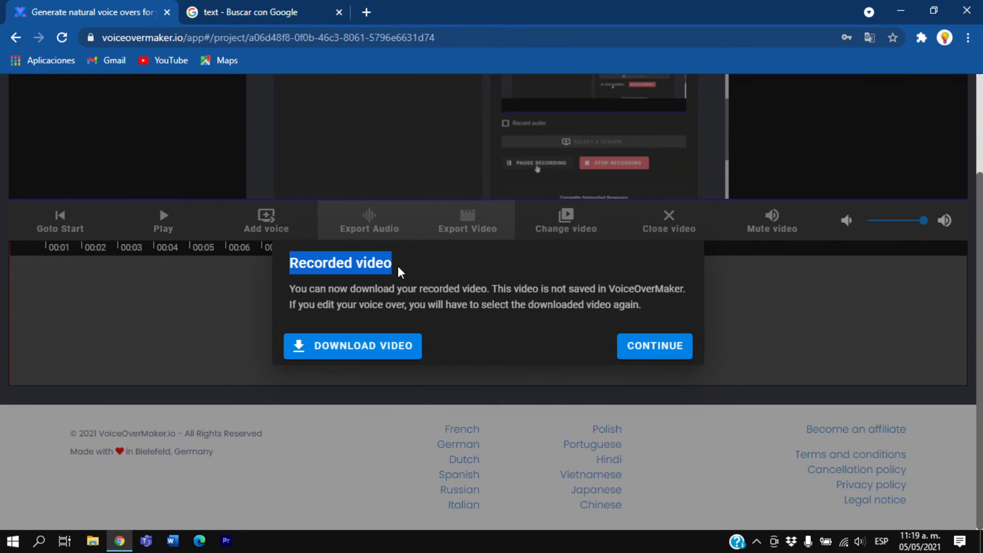
click(368, 268)
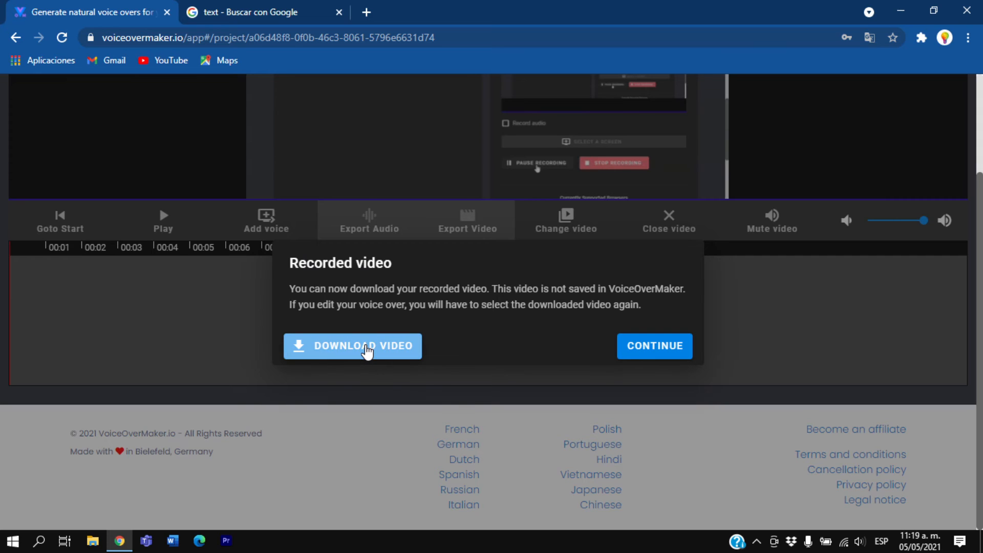
click(367, 351)
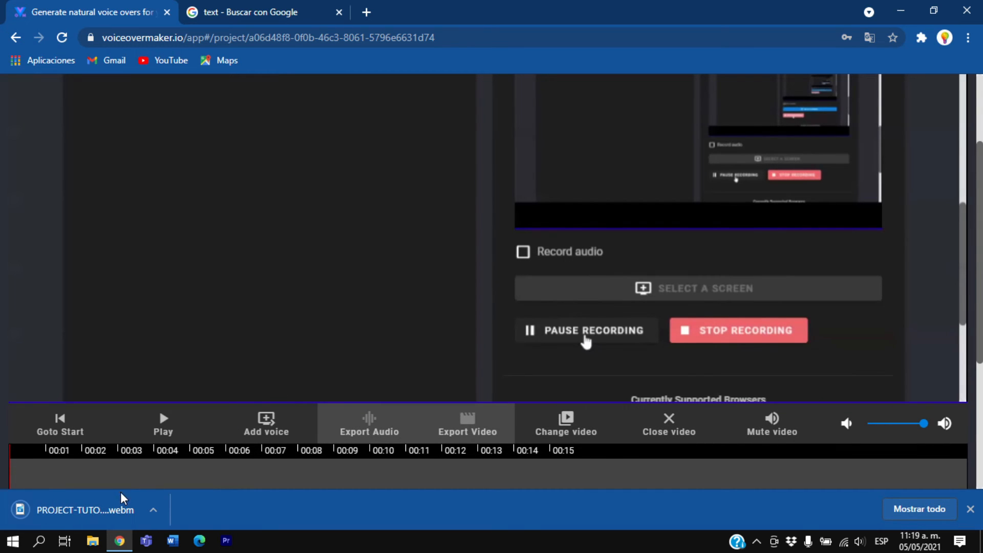
Play the first seconds of the recorded video in the voice over timeline, and pause it
scroll(425, 340, down, 3)
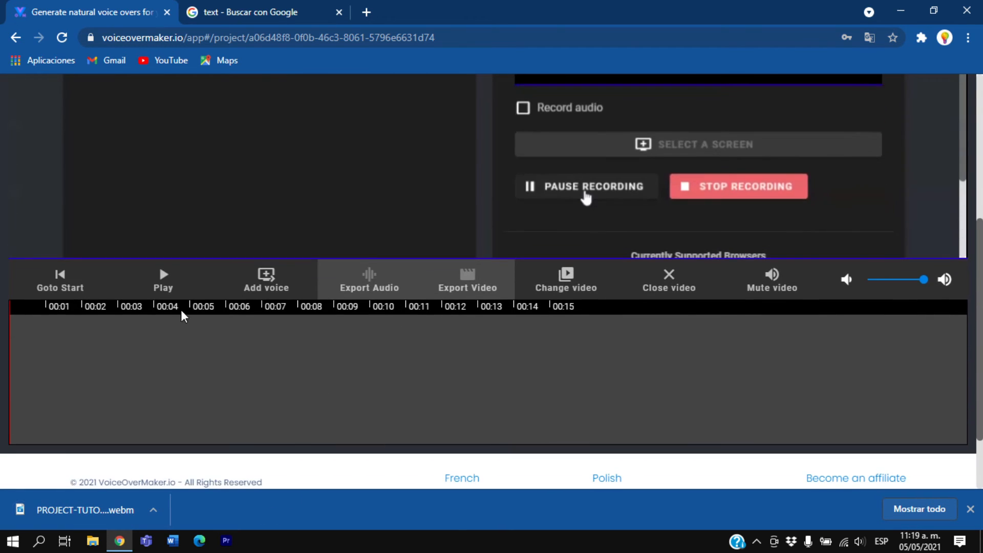
click(183, 296)
scroll(344, 339, up, 3)
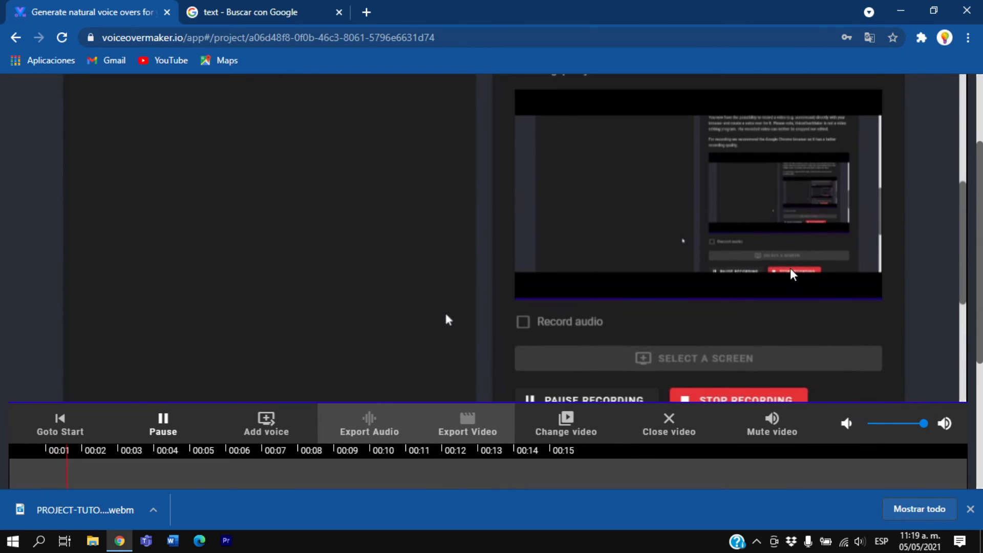
scroll(154, 361, down, 1)
click(156, 359)
scroll(180, 410, down, 2)
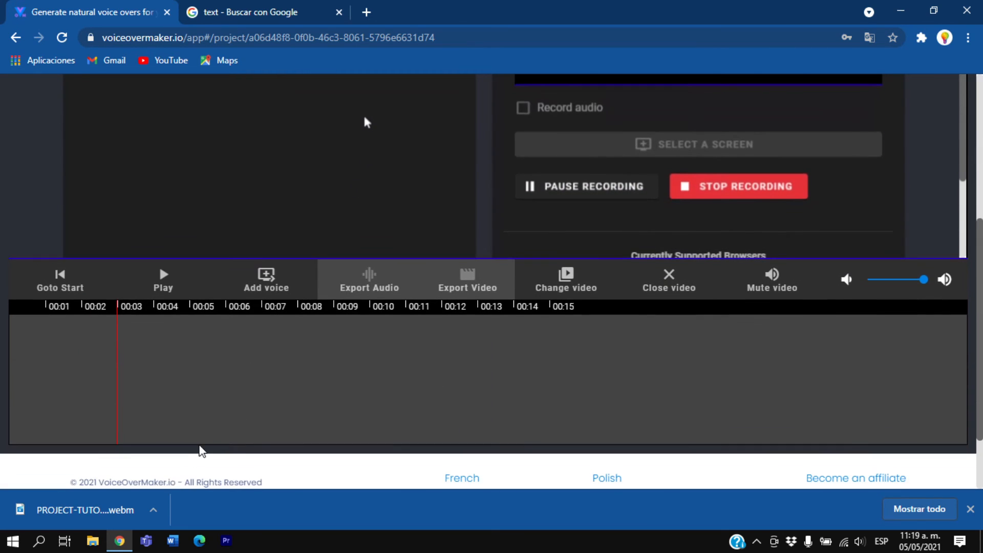
Open the downloaded PROJECT-TUTORIAL_screencast file in the media player, skim through it, and close the player
click(153, 510)
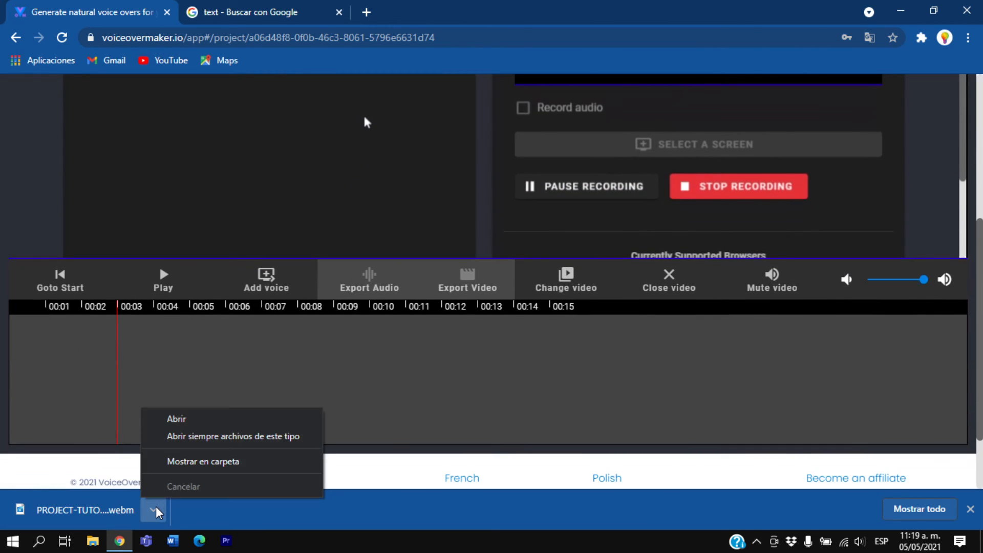
click(184, 421)
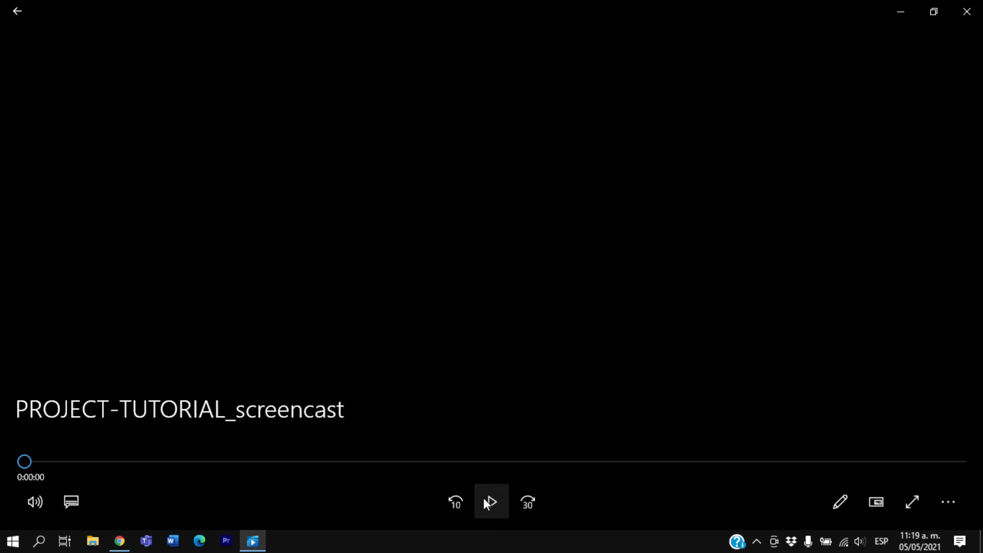
drag(95, 469, 202, 469)
click(967, 12)
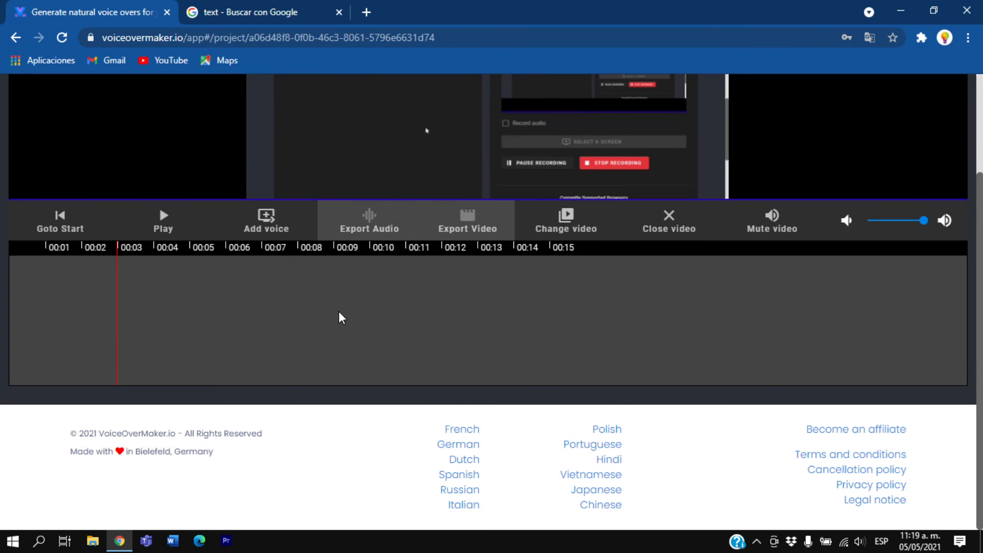
Resume playback of the recorded video, and open its voice editor for a look, closing it without adding text
scroll(180, 376, up, 3)
click(156, 344)
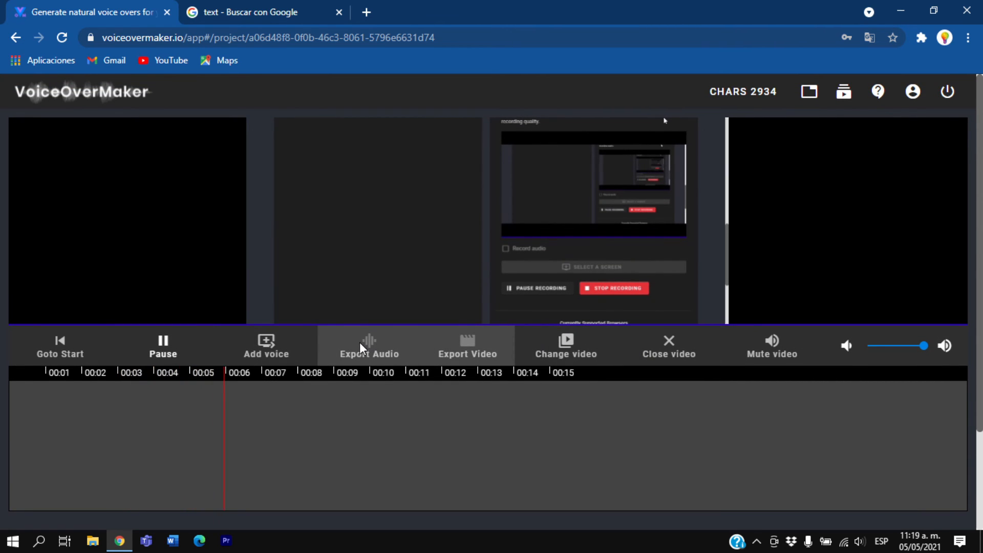
click(265, 346)
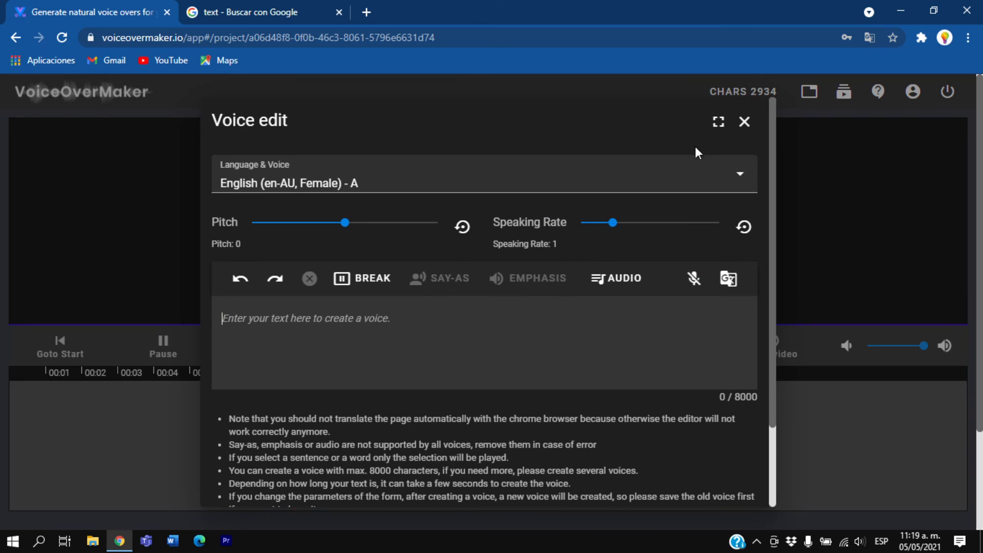
click(742, 124)
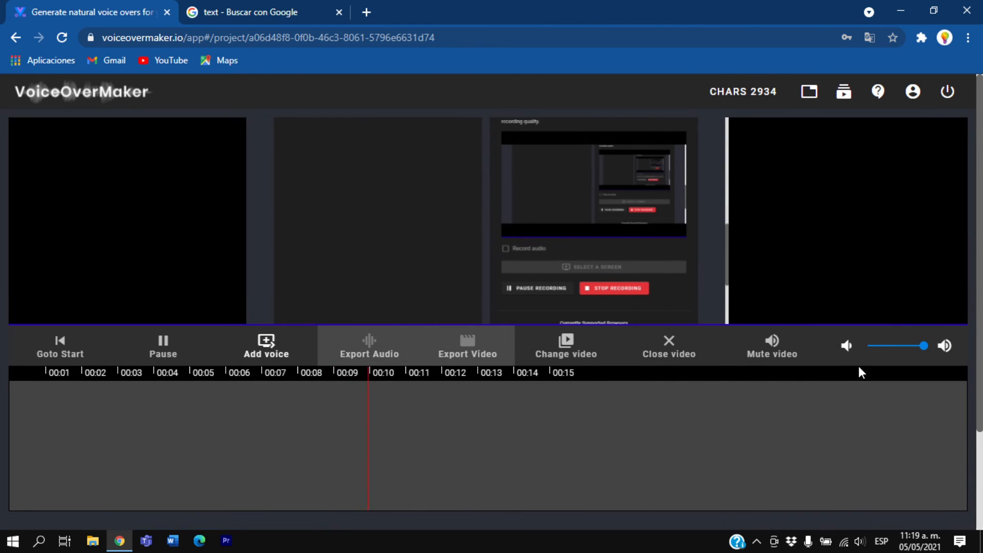
Close the recorded video to return to the project options, and close the browser
click(684, 354)
scroll(593, 323, down, 6)
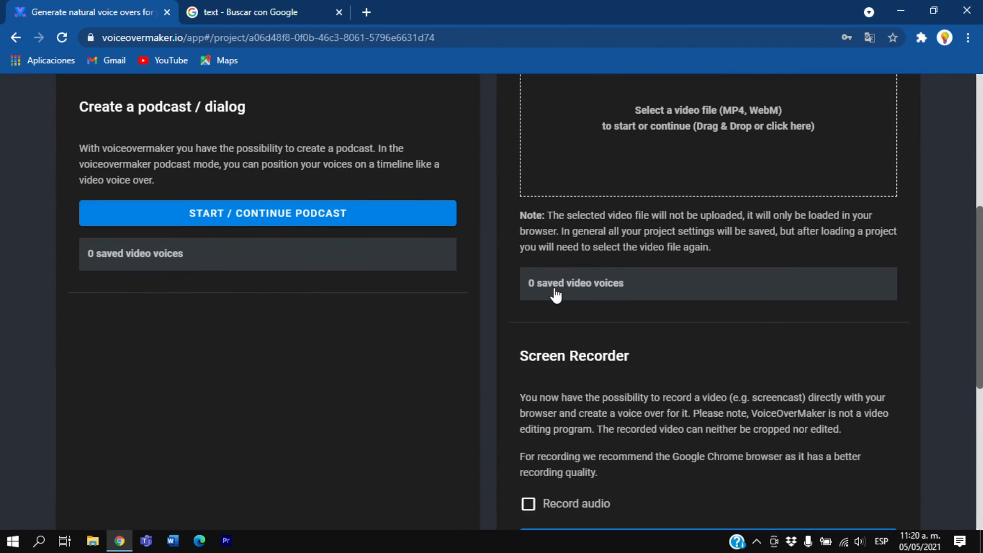
scroll(563, 287, down, 2)
scroll(569, 282, up, 8)
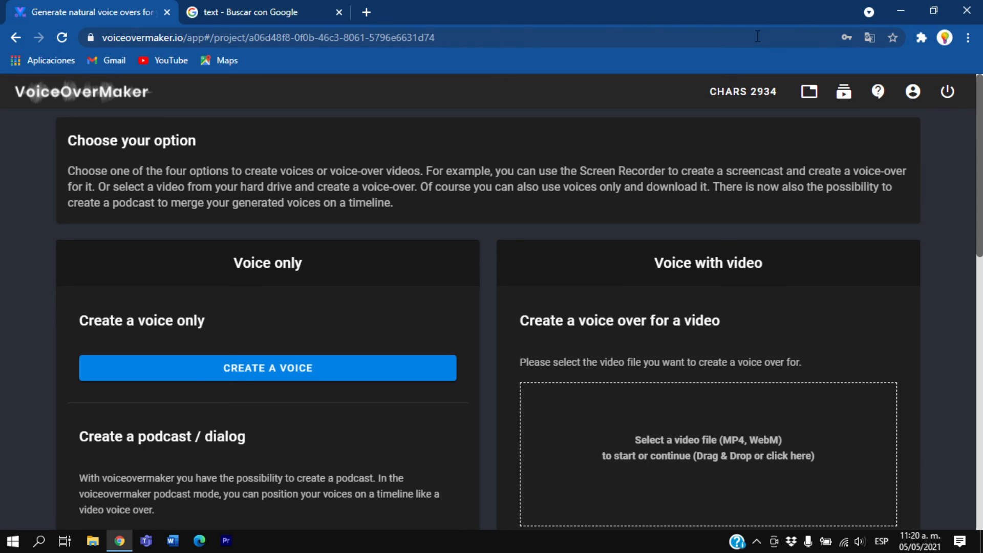
click(970, 9)
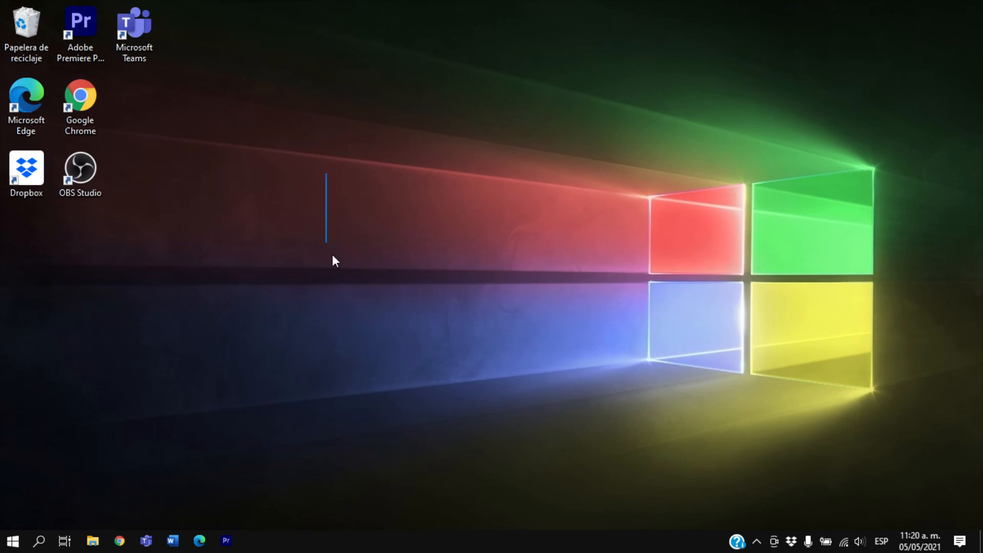
right_click(476, 298)
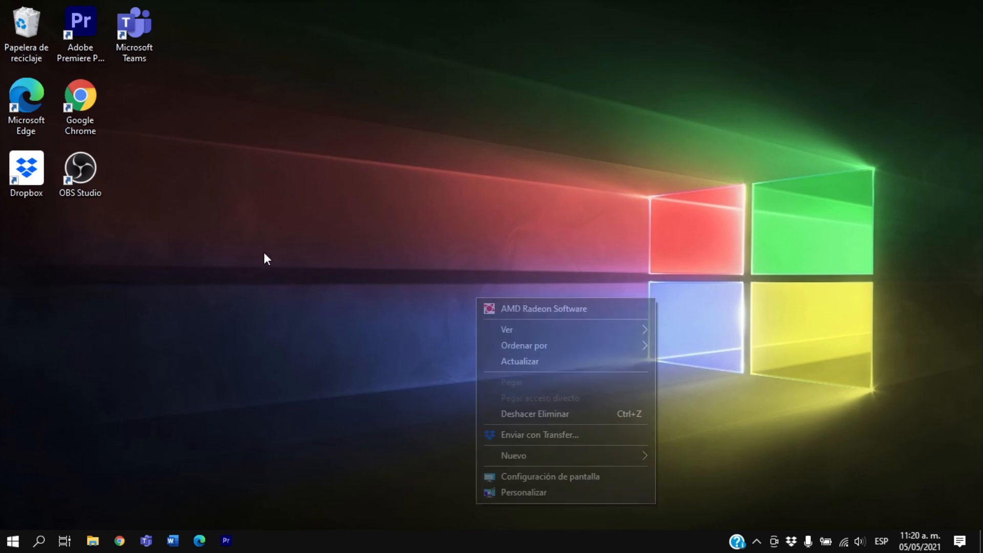
click(420, 281)
drag(297, 323, 925, 271)
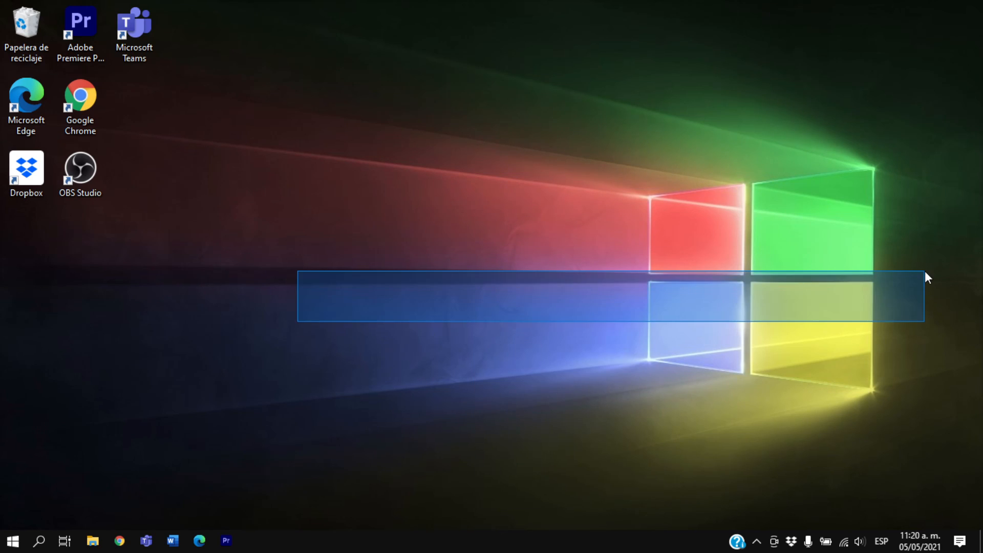